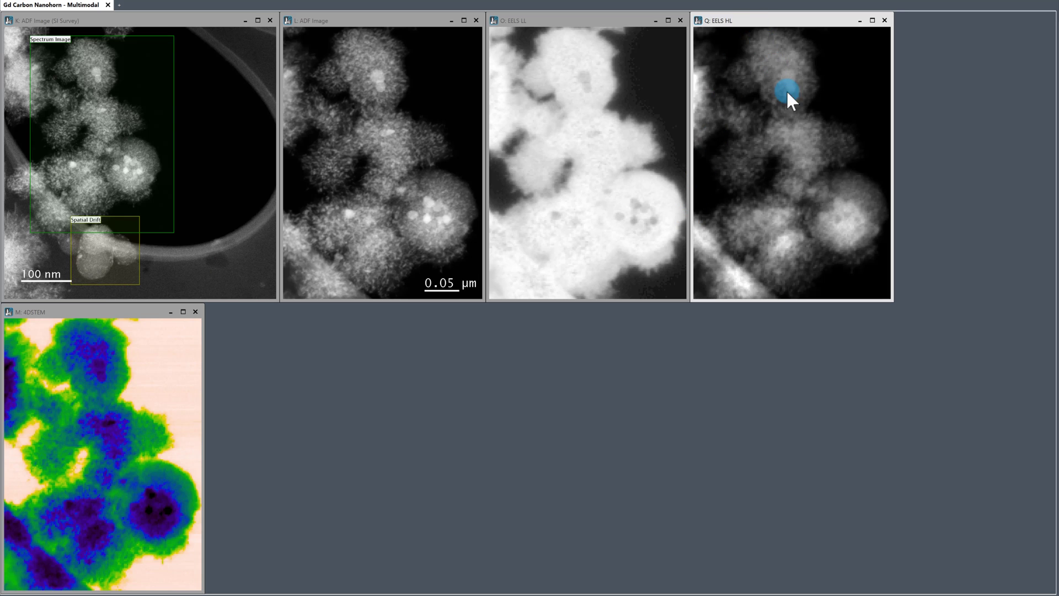
Draw a small rectangular ROI on a particle in the EELS HL image.
{"action": "right_click", "coordinate": [802, 120]}
{"action": "left_click", "coordinate": [808, 99]}
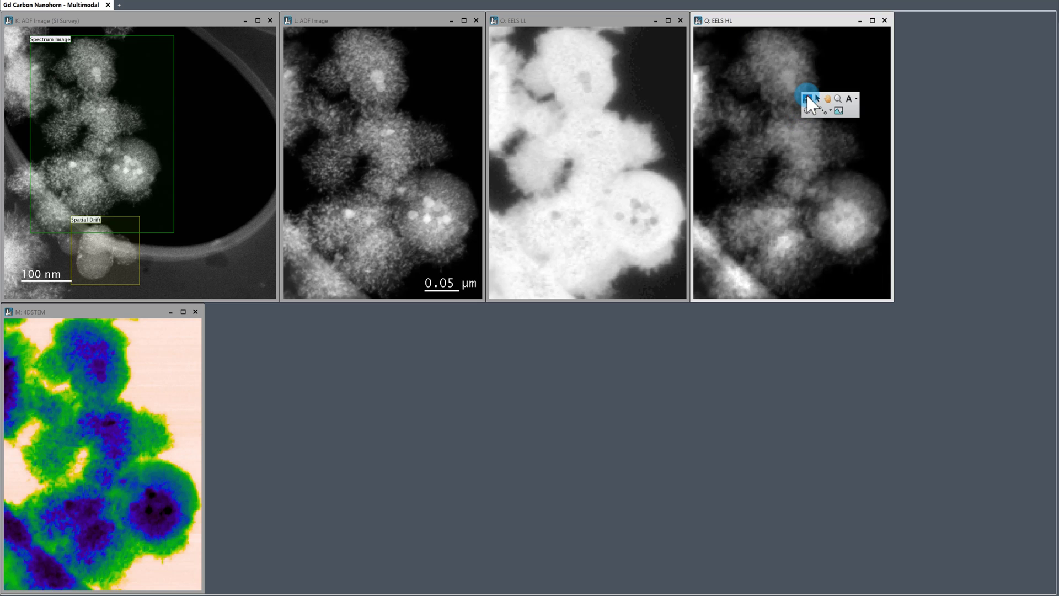
{"action": "left_click_drag", "start_coordinate": [830, 133], "coordinate": [854, 156]}
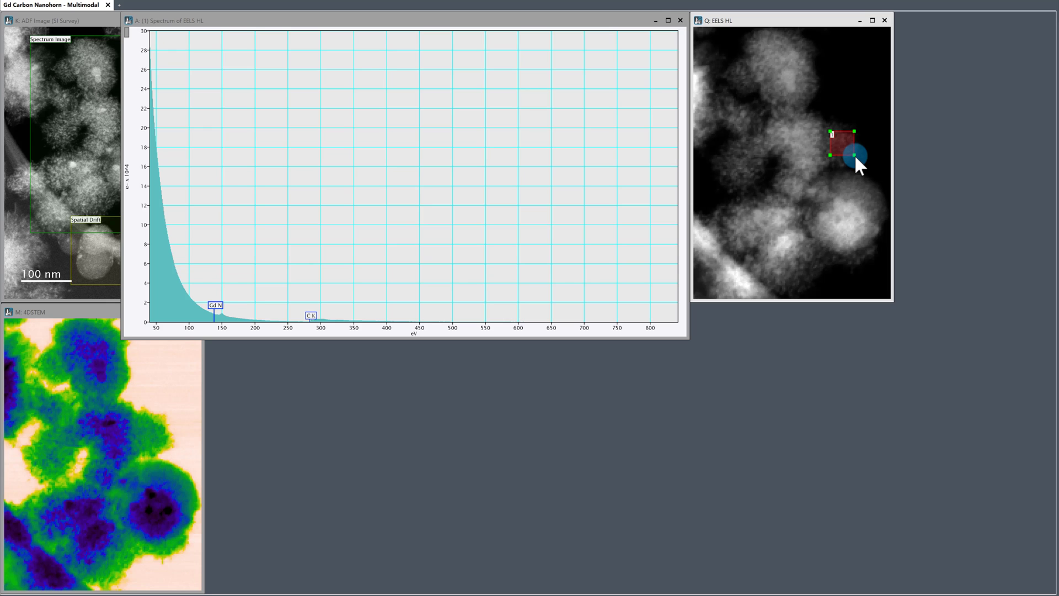
Rescale the spectrum to the Gd N and C K edges and move it below the images.
{"action": "left_click_drag", "start_coordinate": [134, 317], "coordinate": [120, 189]}
{"action": "left_click_drag", "start_coordinate": [687, 338], "coordinate": [886, 337]}
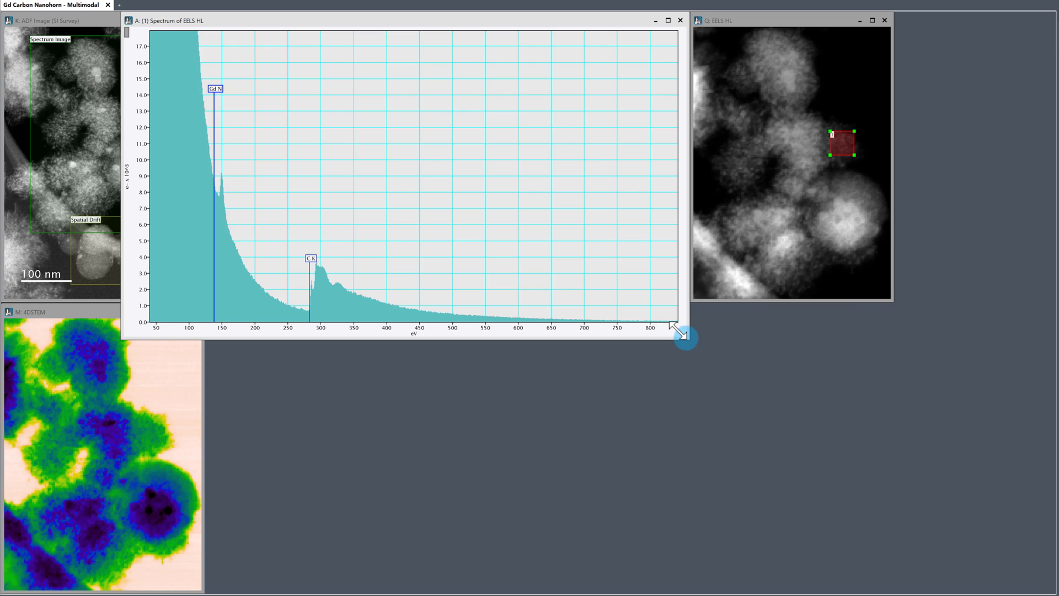
{"action": "left_click_drag", "start_coordinate": [286, 322], "coordinate": [179, 317]}
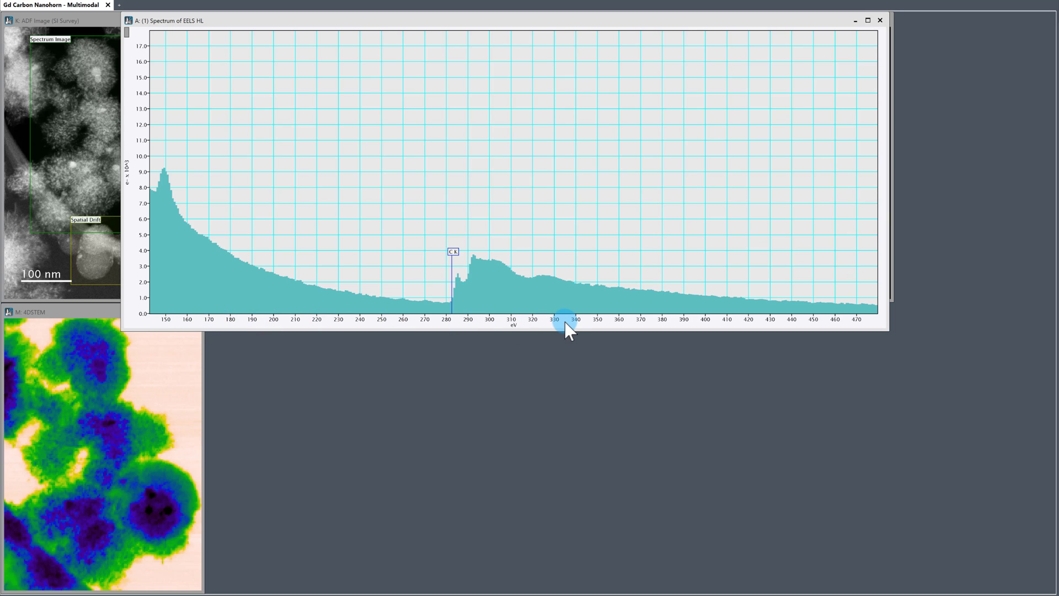
{"action": "left_click_drag", "start_coordinate": [565, 322], "coordinate": [556, 321]}
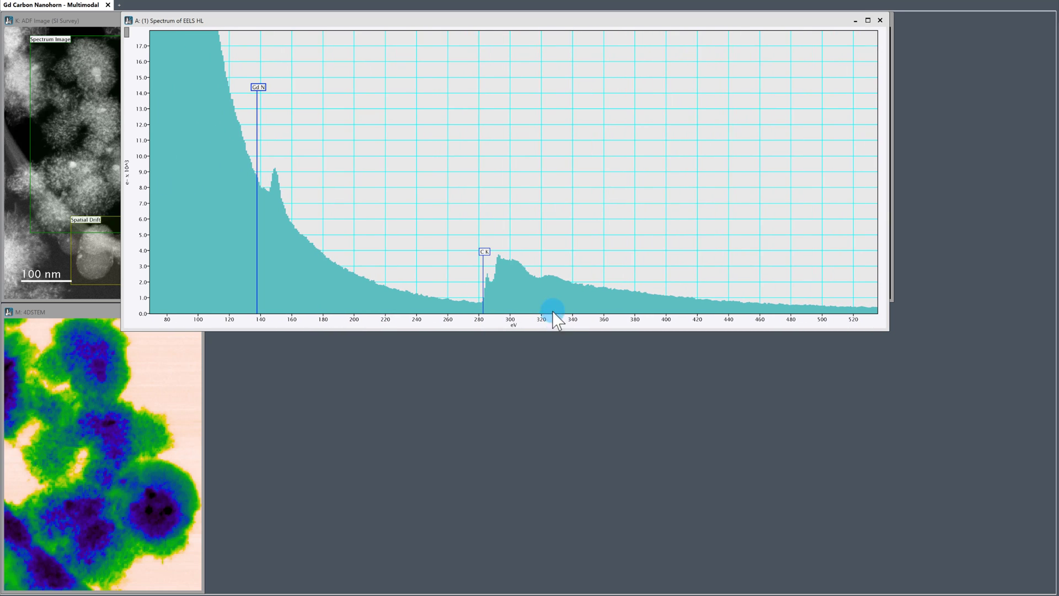
{"action": "mouse_move", "coordinate": [432, 19]}
{"action": "left_mouse_down"}
{"action": "mouse_move", "coordinate": [526, 286]}
{"action": "mouse_move", "coordinate": [514, 276]}
{"action": "left_mouse_up"}
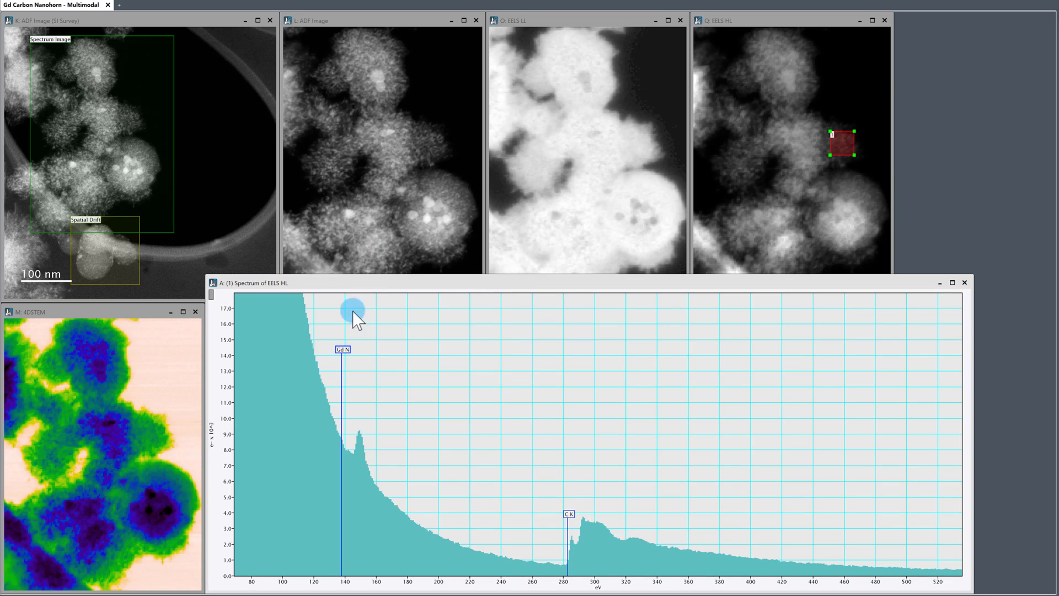
{"action": "left_click_drag", "start_coordinate": [238, 543], "coordinate": [228, 532]}
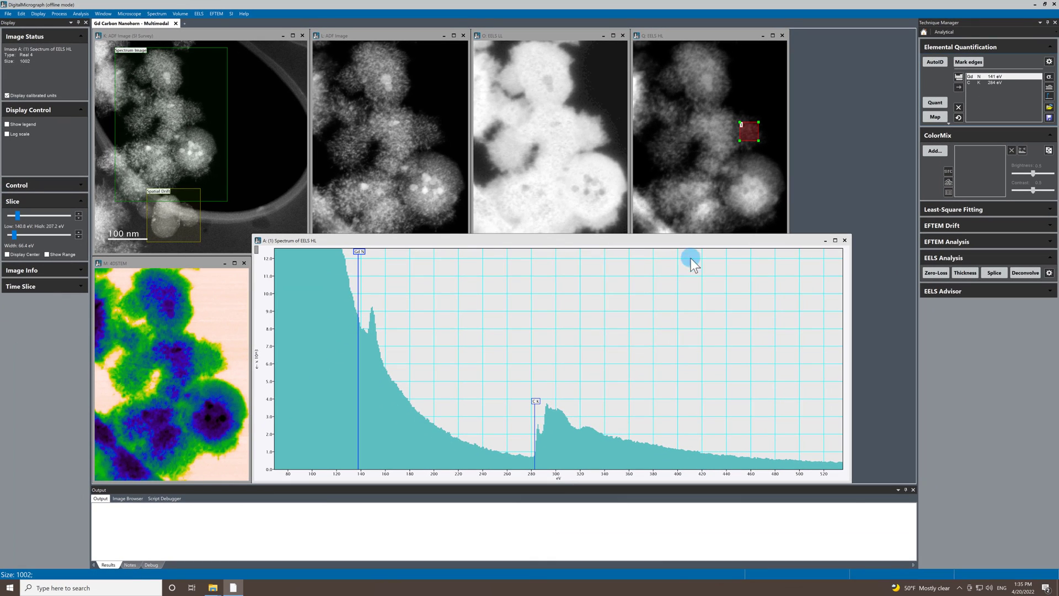
Check the Gd N and C K edge fits, toggling plural scattering off and back on.
{"action": "left_click", "coordinate": [1049, 77]}
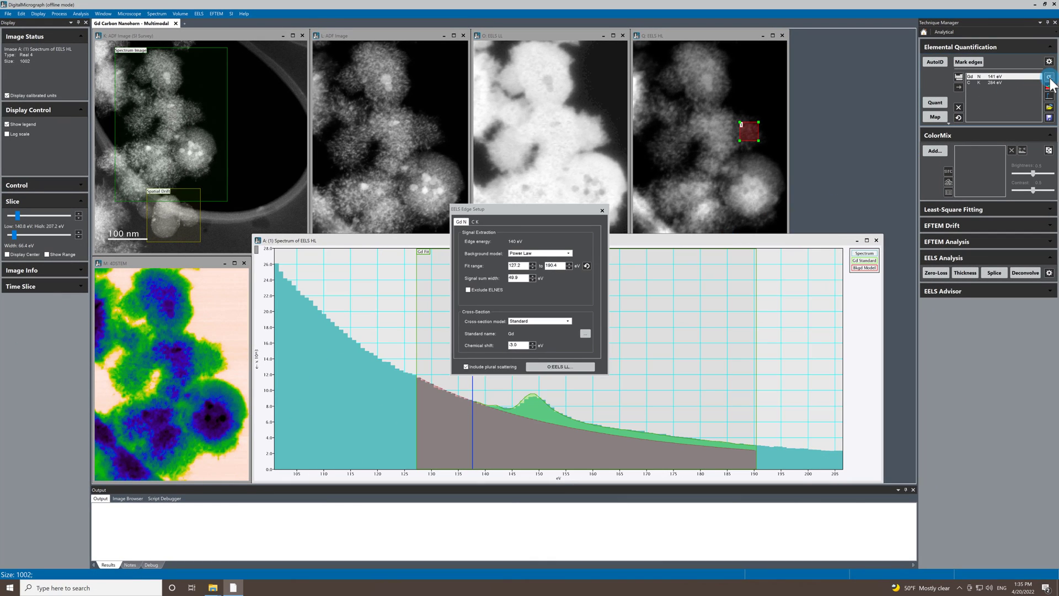
{"action": "left_click_drag", "start_coordinate": [542, 209], "coordinate": [369, 107]}
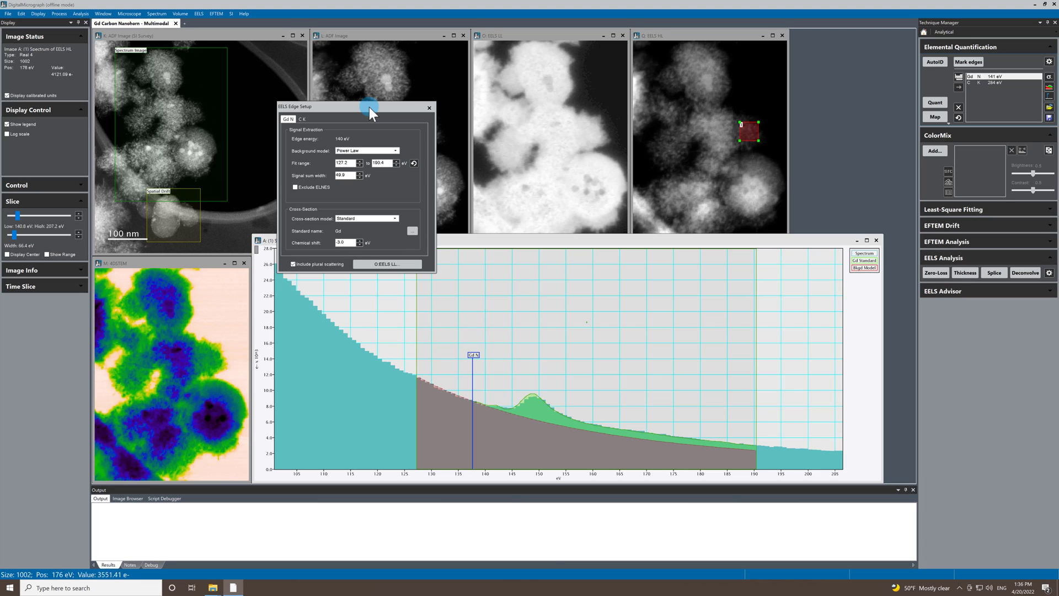
{"action": "left_click", "coordinate": [302, 118]}
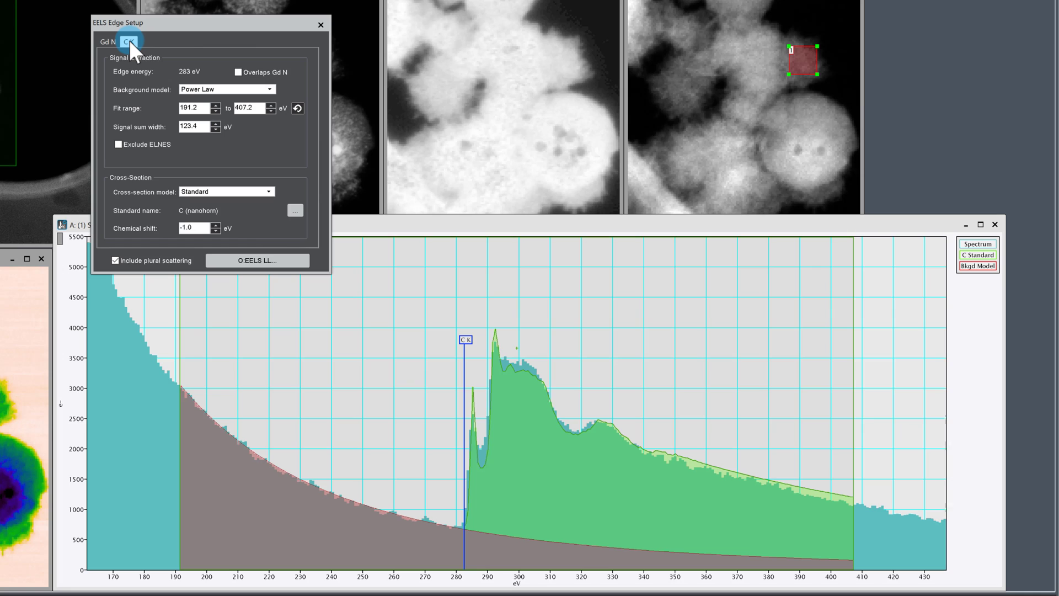
{"action": "left_click", "coordinate": [115, 260]}
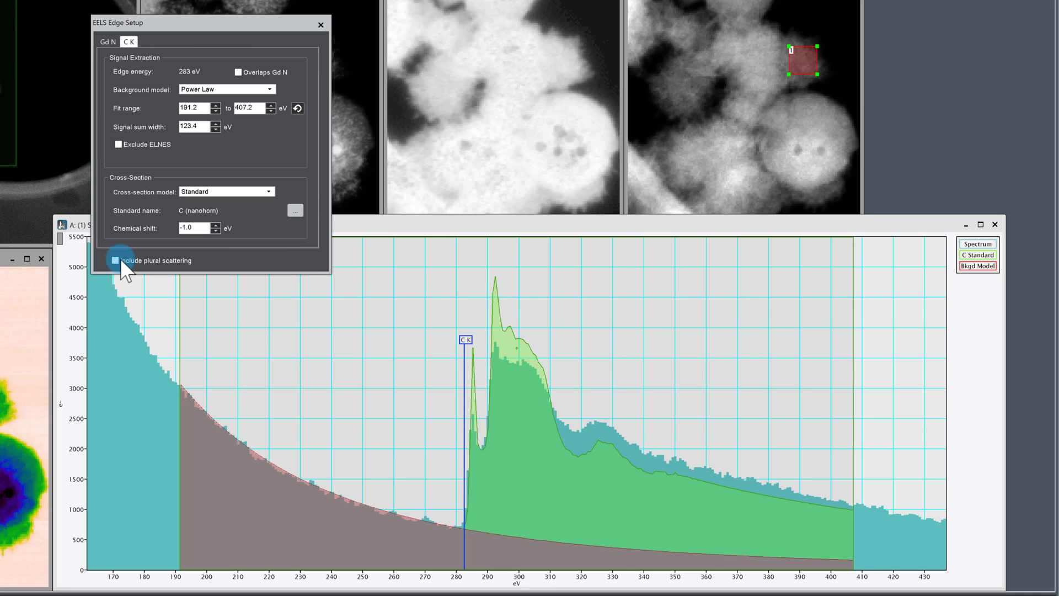
{"action": "left_click", "coordinate": [115, 261]}
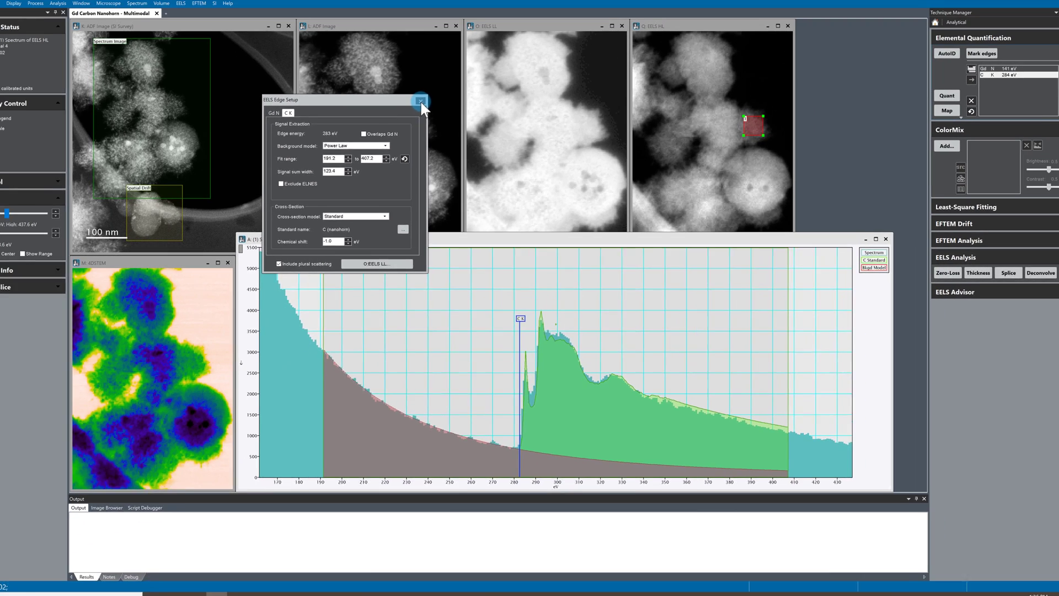
{"action": "left_click", "coordinate": [420, 101]}
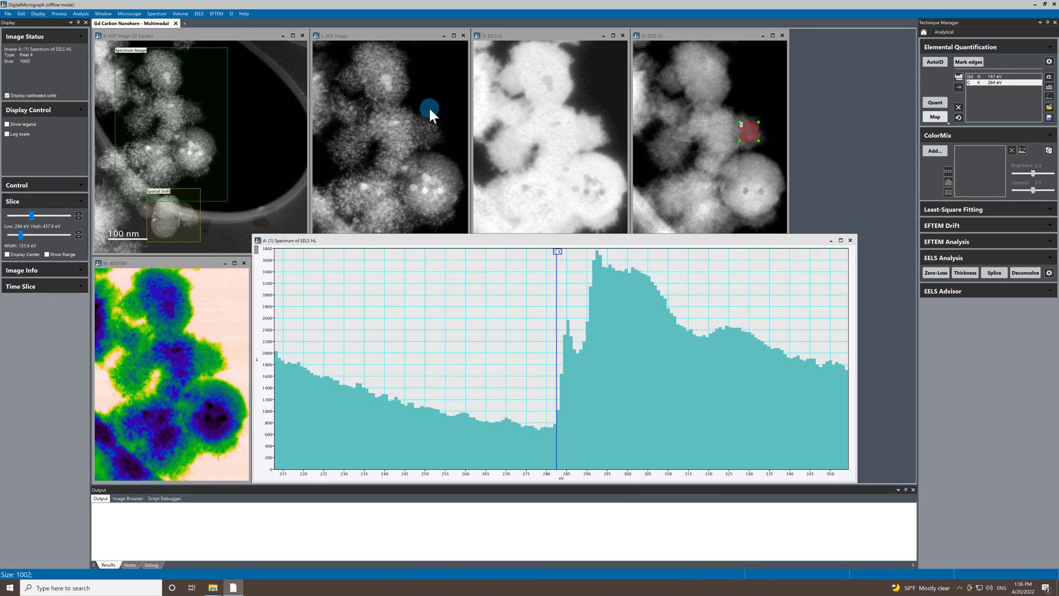
Close the extracted spectrum and compute carbon and gadolinium areal density maps.
{"action": "left_click", "coordinate": [850, 240]}
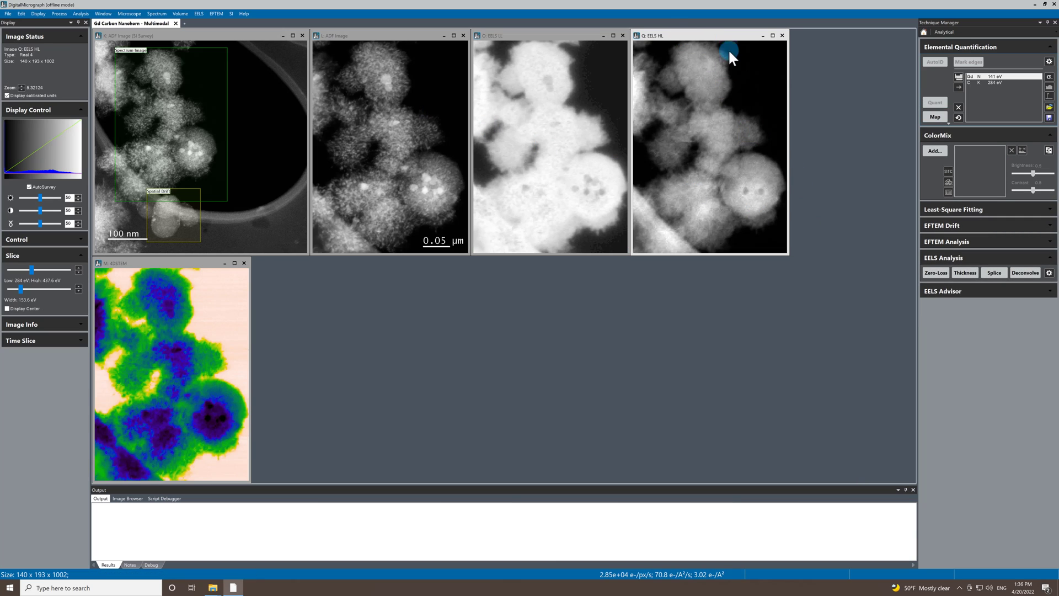
{"action": "left_click", "coordinate": [939, 119]}
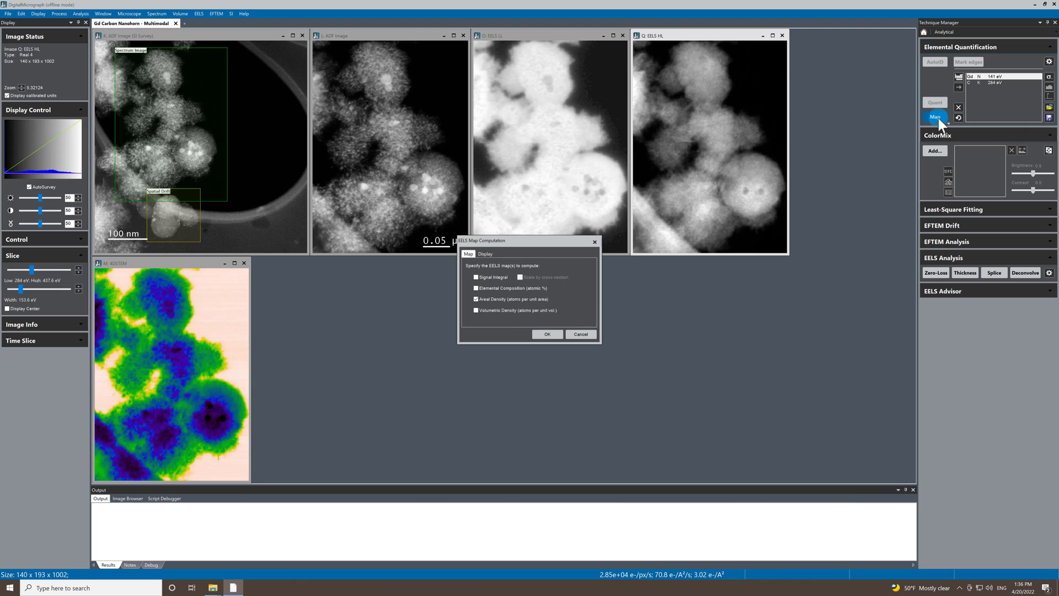
{"action": "left_click", "coordinate": [552, 333]}
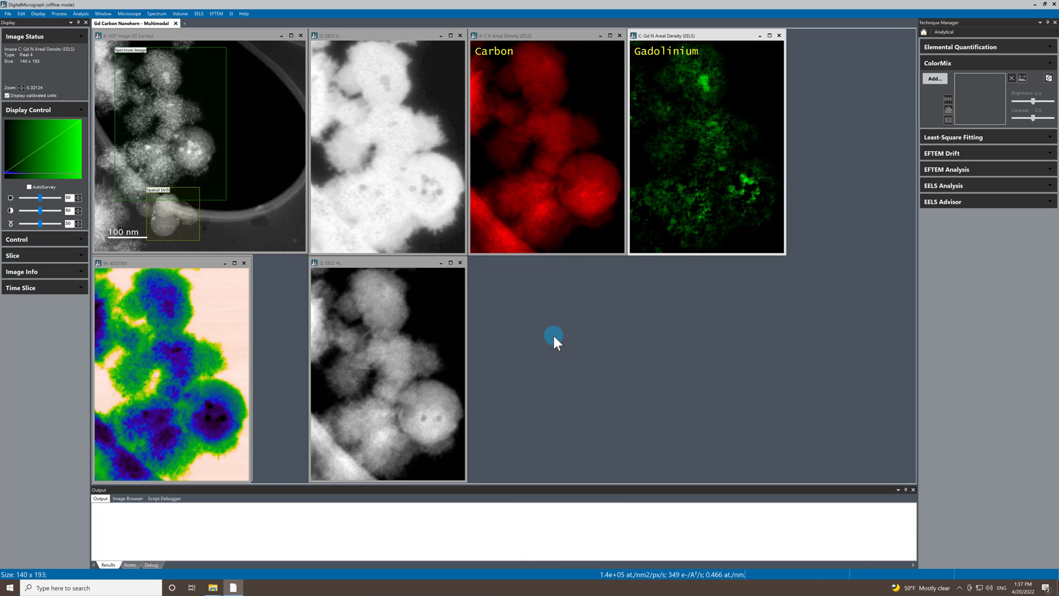
Combine the carbon and gadolinium maps in ColorMix and place the composite beside EELS HL.
{"action": "left_click", "coordinate": [566, 38]}
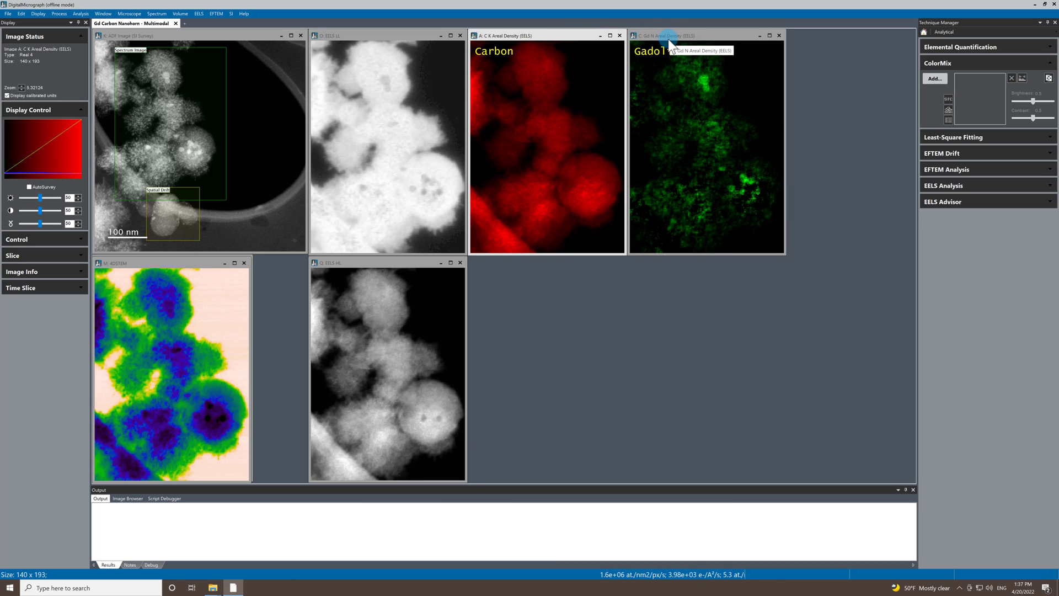
{"action": "left_click", "coordinate": [703, 37]}
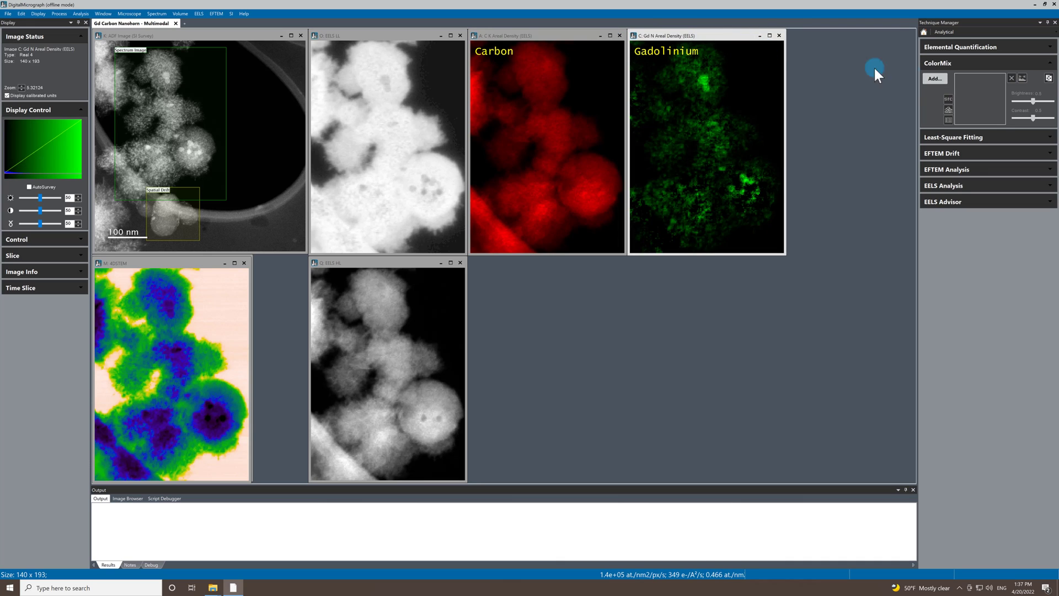
{"action": "left_click", "coordinate": [935, 78]}
{"action": "left_click", "coordinate": [498, 264]}
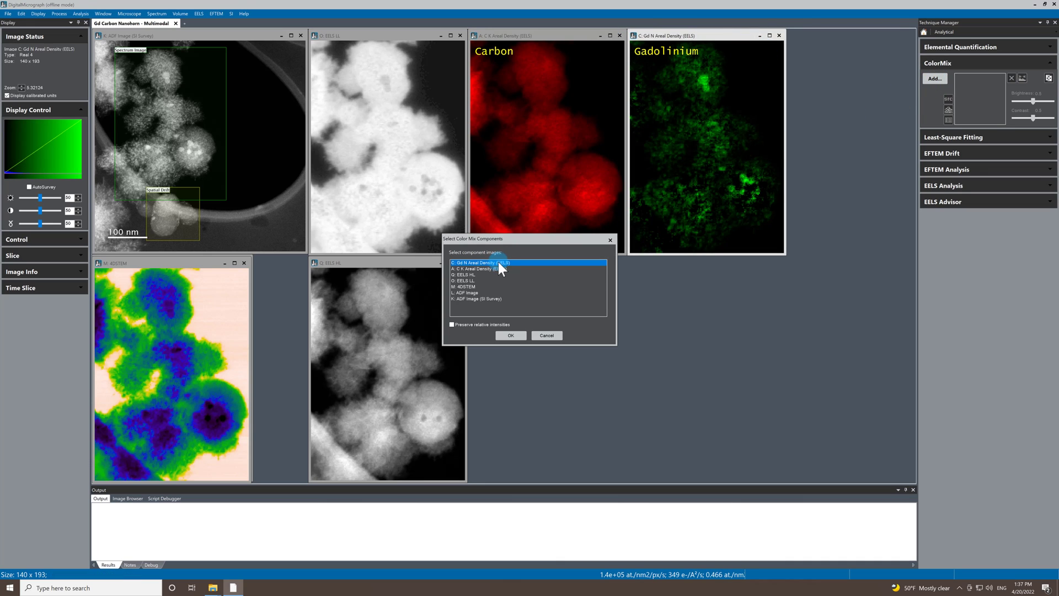
{"action": "left_click", "coordinate": [518, 337]}
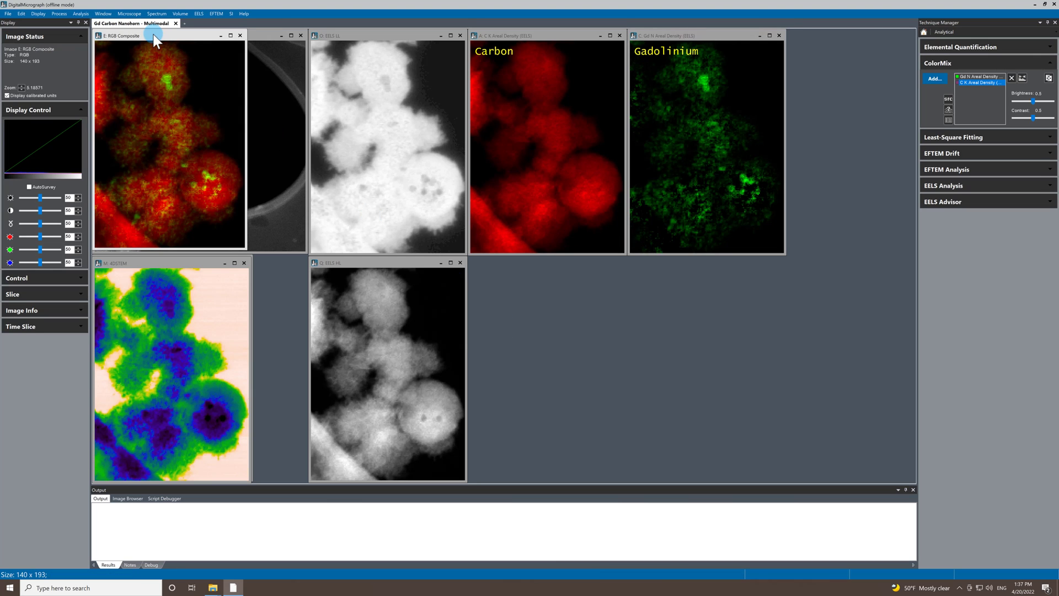
{"action": "mouse_move", "coordinate": [152, 32]}
{"action": "left_mouse_down"}
{"action": "mouse_move", "coordinate": [631, 205]}
{"action": "mouse_move", "coordinate": [529, 261]}
{"action": "left_mouse_up"}
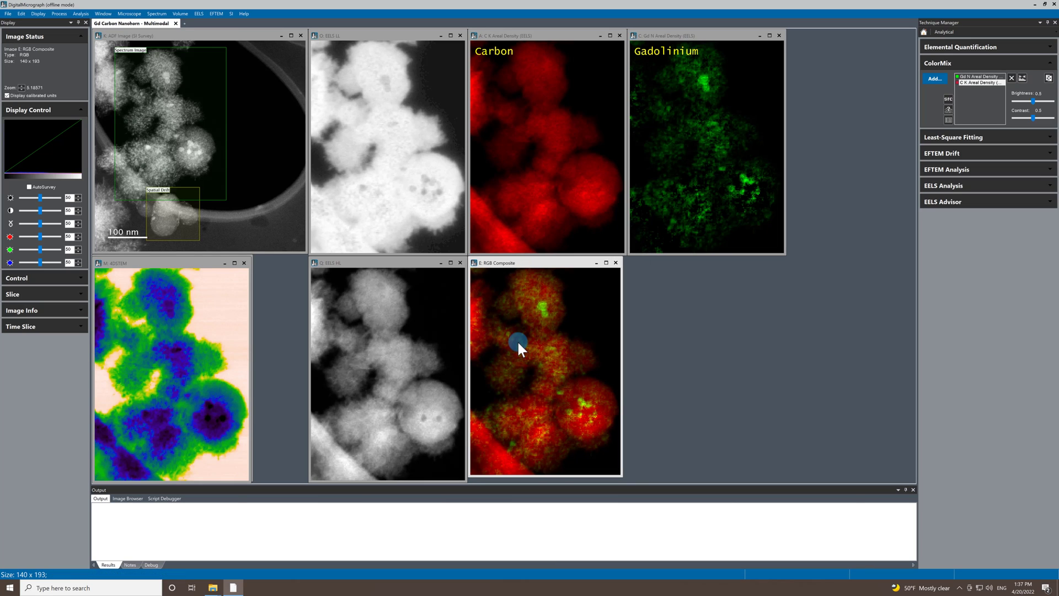
Color carbon orange and gadolinium yellow, and apply the mix colours to the maps.
{"action": "left_click", "coordinate": [957, 82]}
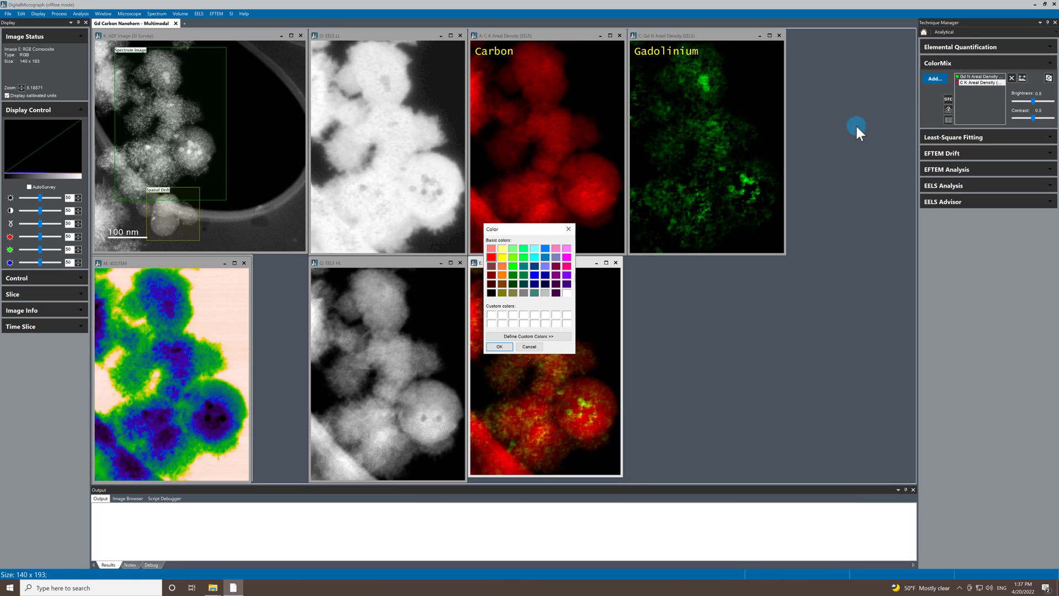
{"action": "left_click", "coordinate": [499, 346]}
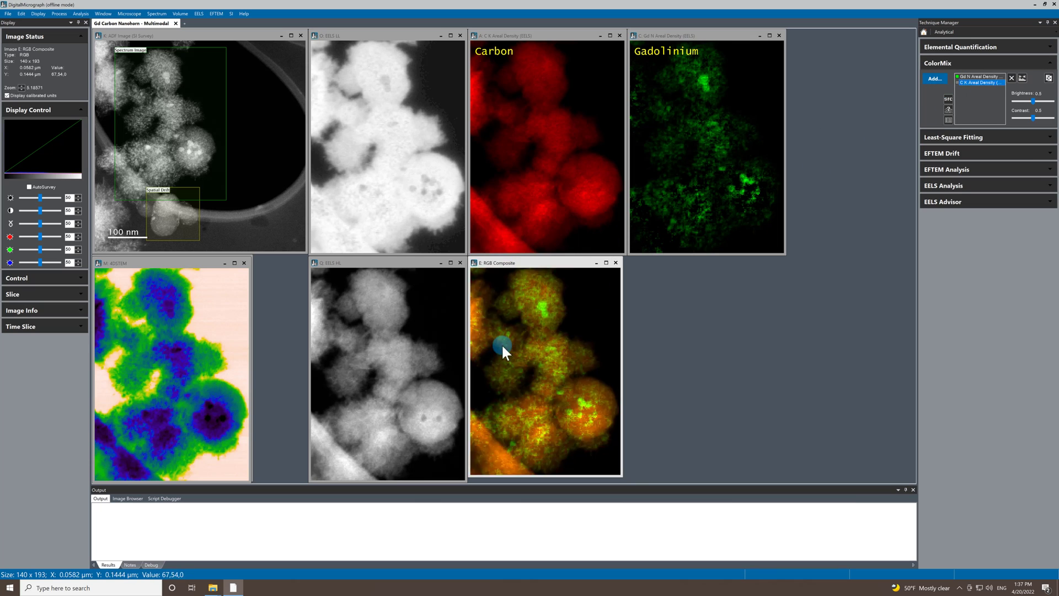
{"action": "left_click", "coordinate": [957, 77]}
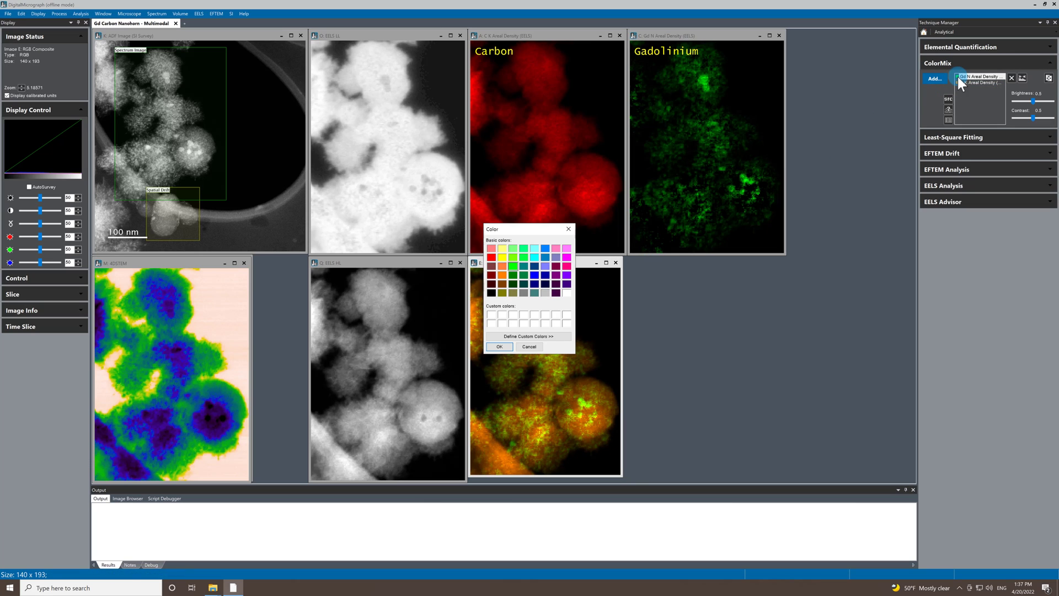
{"action": "left_click", "coordinate": [503, 293]}
{"action": "left_click", "coordinate": [499, 347]}
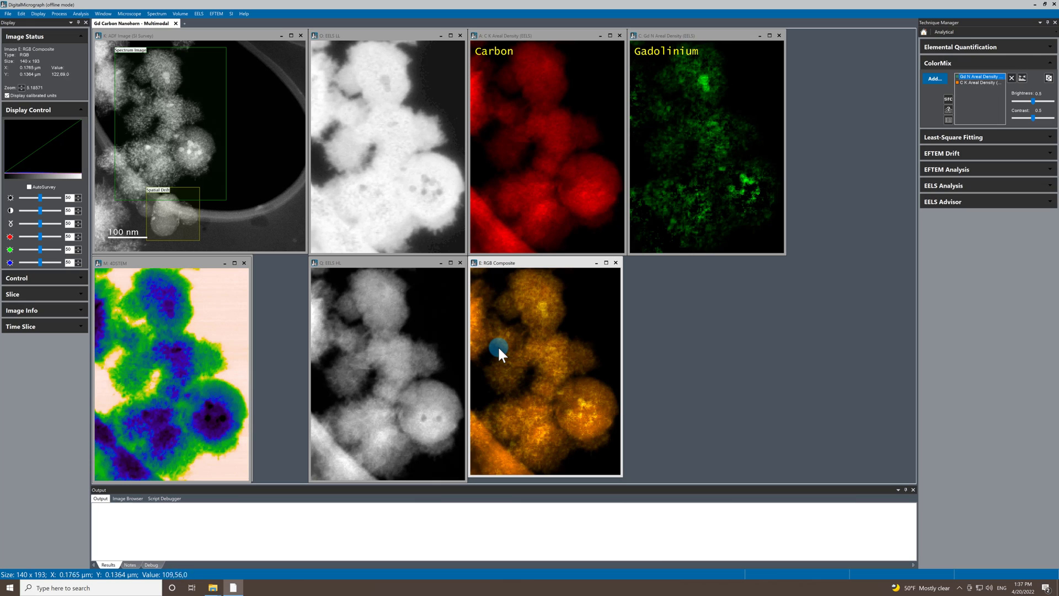
{"action": "left_click", "coordinate": [947, 97]}
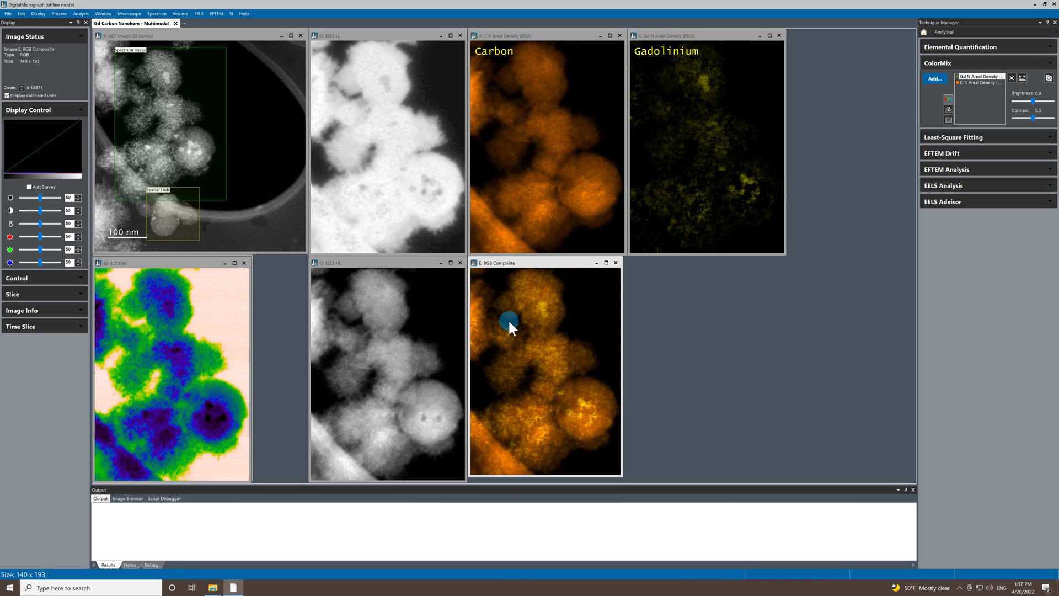
Hide the carbon and gadolinium maps and move EELS HL to the top-right slot.
{"action": "left_click", "coordinate": [600, 35]}
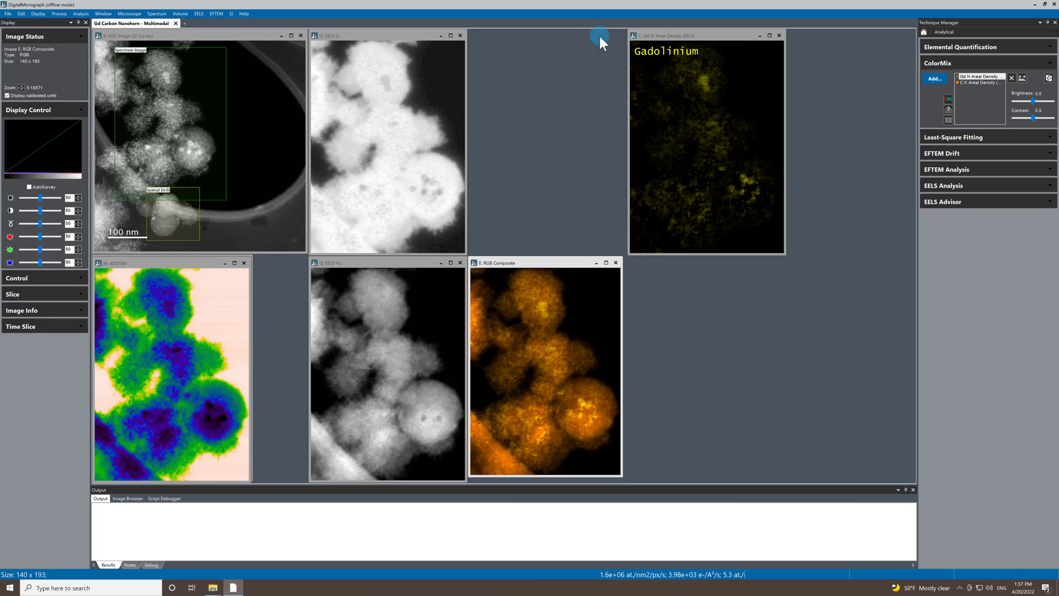
{"action": "left_click", "coordinate": [759, 36]}
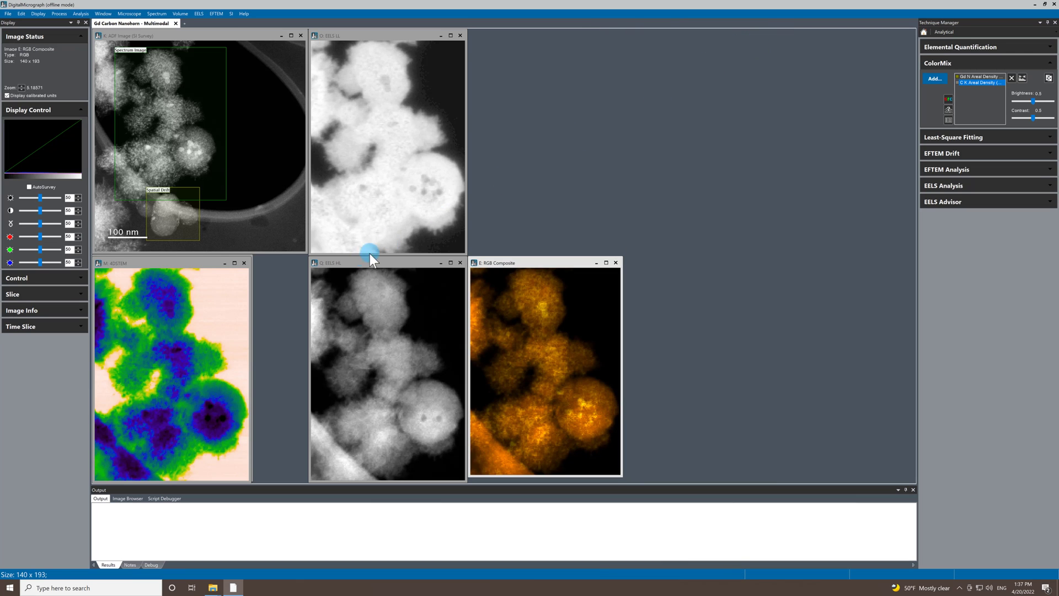
{"action": "left_click_drag", "start_coordinate": [362, 257], "coordinate": [491, 36]}
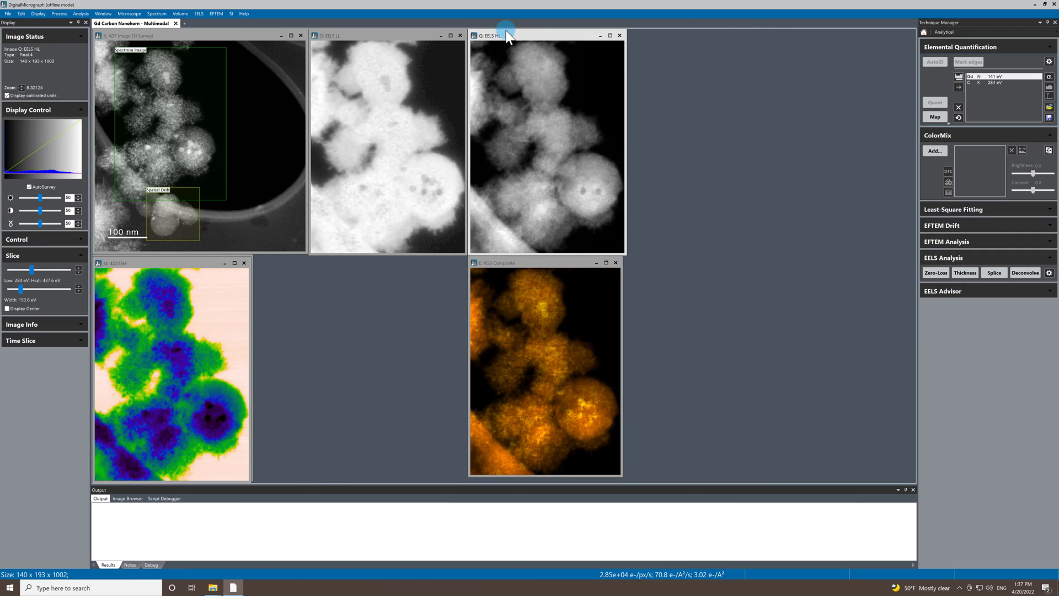
Line up the ADF Image, 4DSTEM map and RGB Composite side by side in the bottom row.
{"action": "left_click_drag", "start_coordinate": [145, 264], "coordinate": [355, 262]}
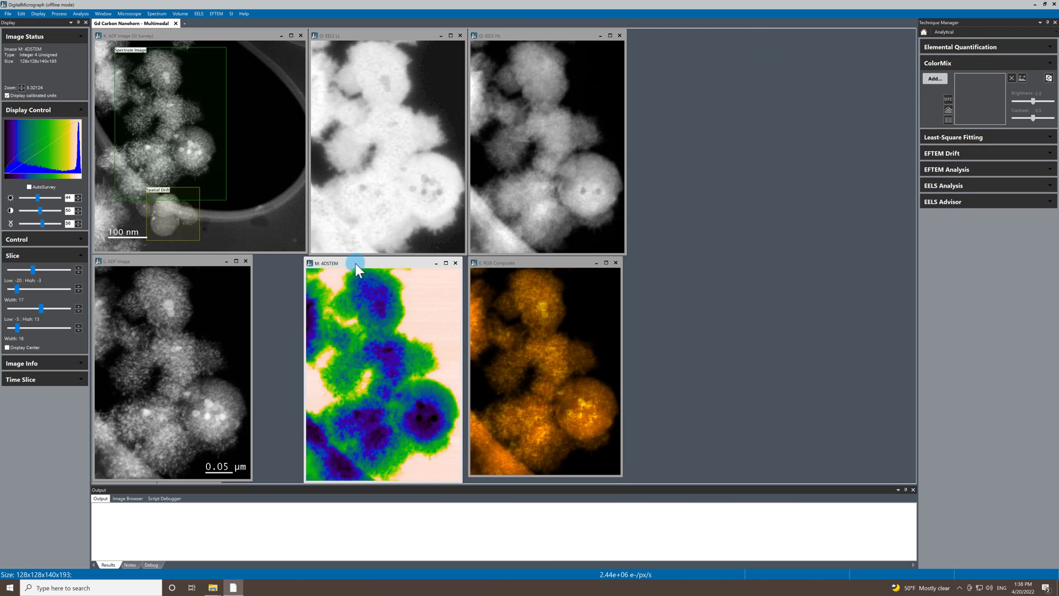
{"action": "left_click_drag", "start_coordinate": [153, 263], "coordinate": [205, 263]}
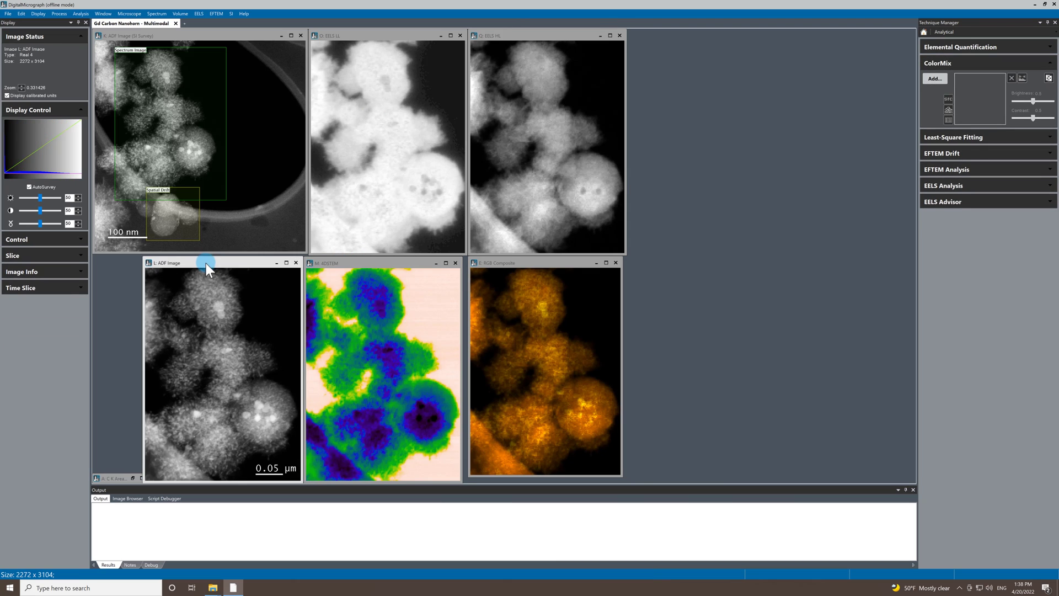
{"action": "left_click_drag", "start_coordinate": [522, 265], "coordinate": [546, 265]}
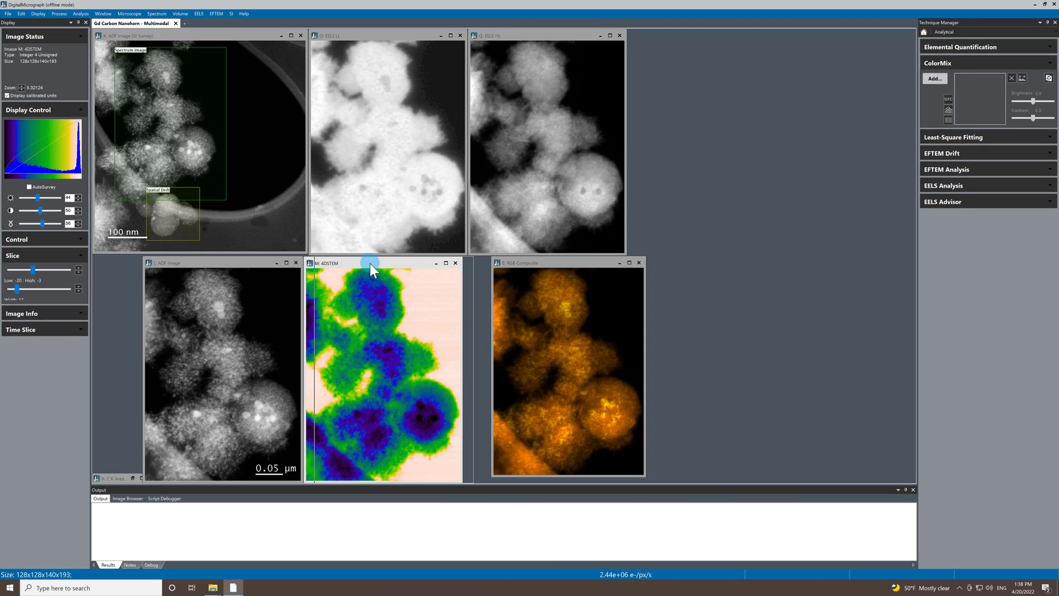
{"action": "left_click_drag", "start_coordinate": [360, 263], "coordinate": [365, 263]}
{"action": "left_click", "coordinate": [260, 263]}
{"action": "left_click_drag", "start_coordinate": [260, 263], "coordinate": [265, 259]}
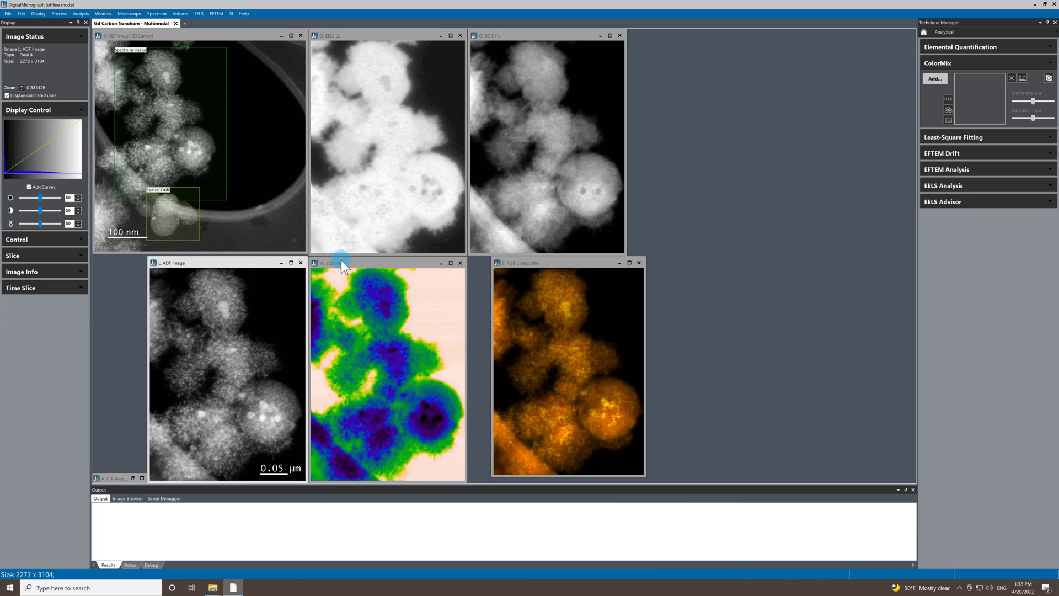
{"action": "left_click_drag", "start_coordinate": [579, 263], "coordinate": [555, 265]}
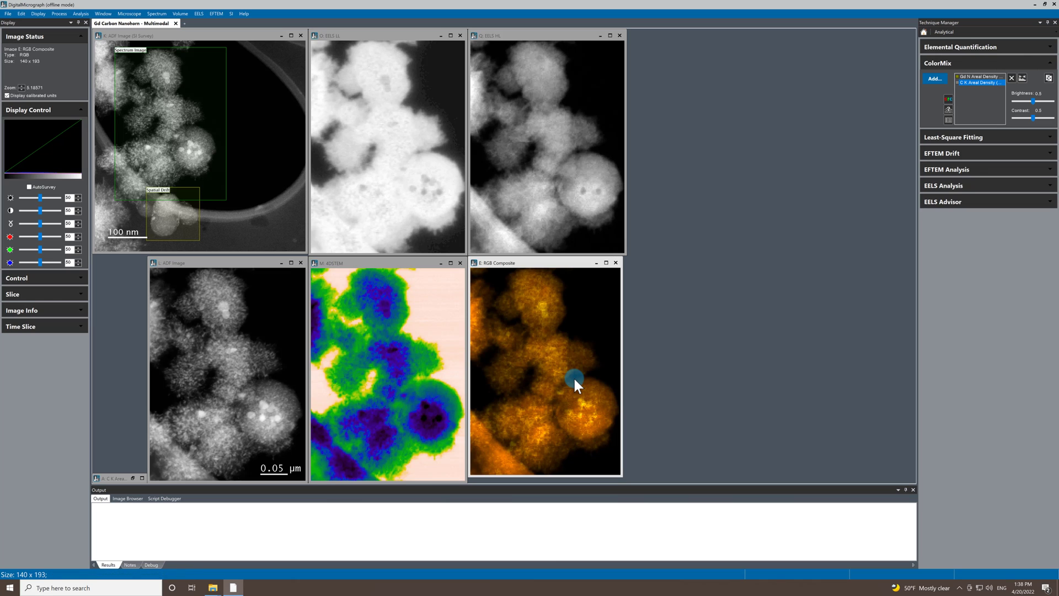
{"action": "left_click", "coordinate": [371, 263]}
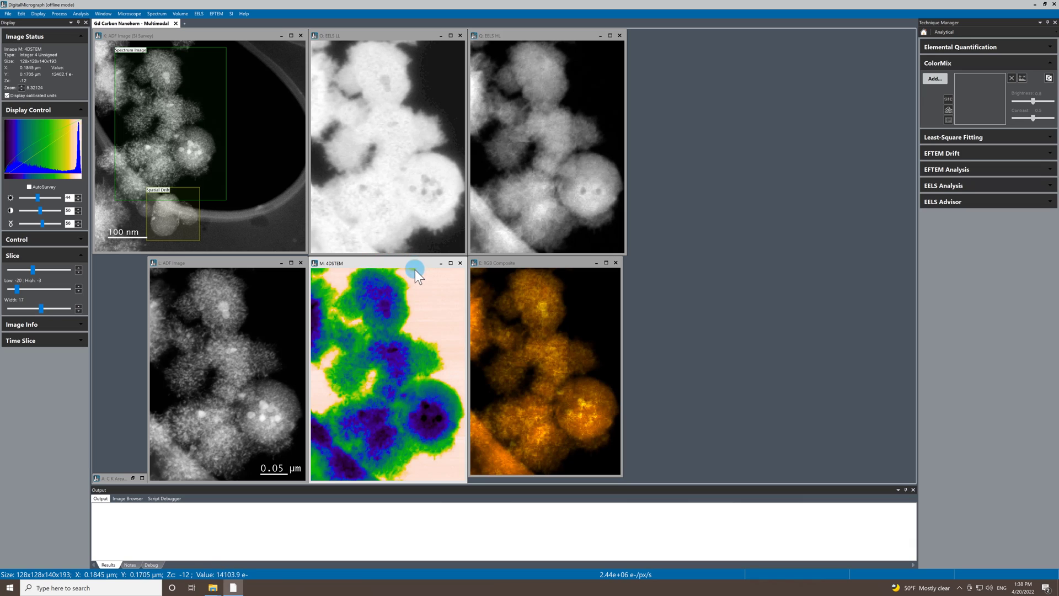
Pick a diffraction pattern from a particle point with the SI Picker tool.
{"action": "right_click", "coordinate": [410, 372]}
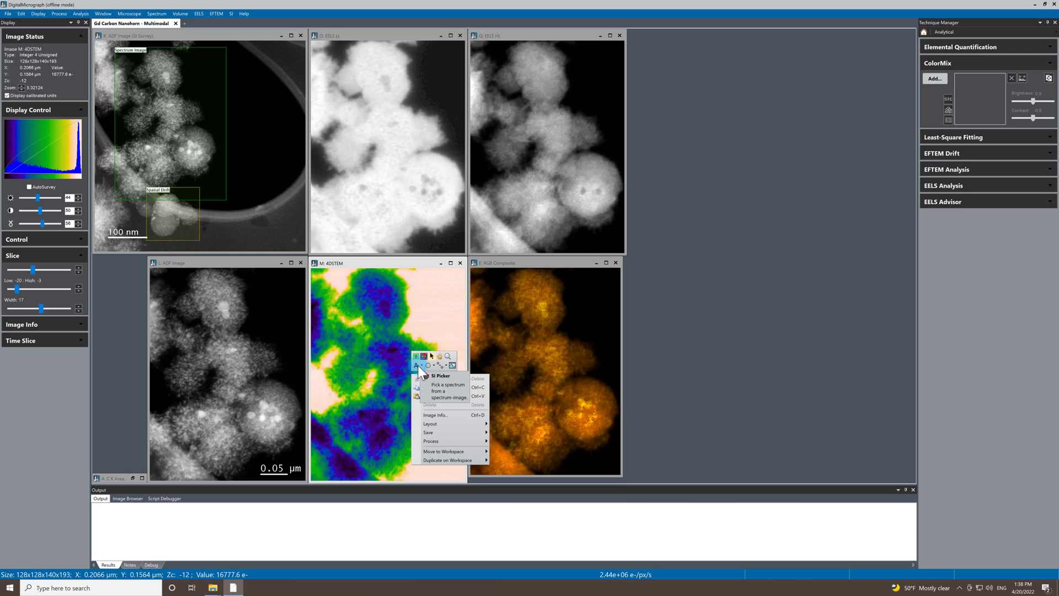
{"action": "left_click", "coordinate": [424, 357]}
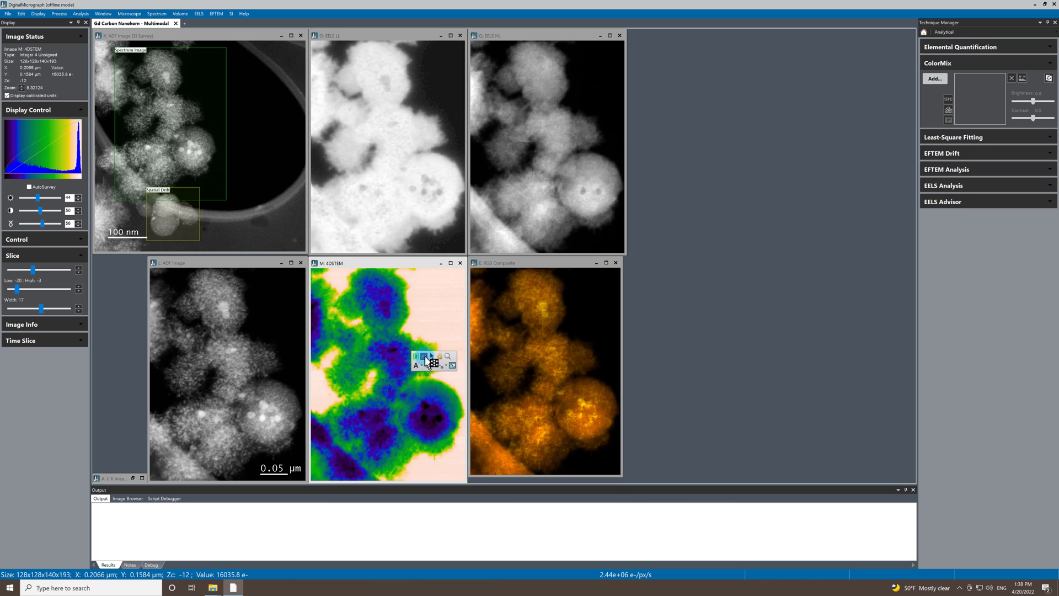
{"action": "left_click", "coordinate": [426, 405]}
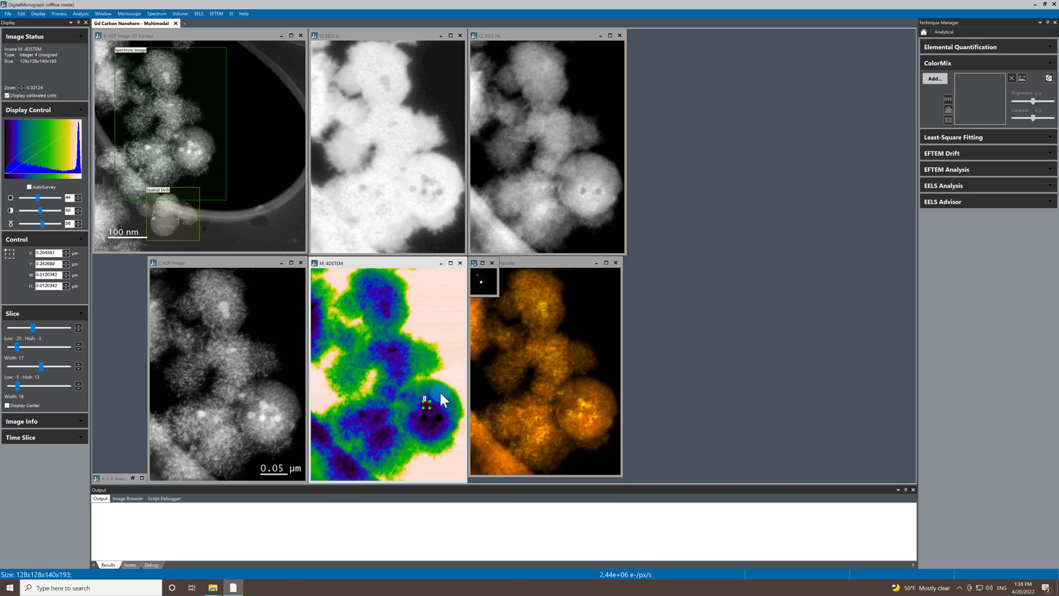
Enlarge the diffraction window beside the RGB Composite, set Gamma to 57, and shift the probe.
{"action": "left_click_drag", "start_coordinate": [493, 289], "coordinate": [650, 423]}
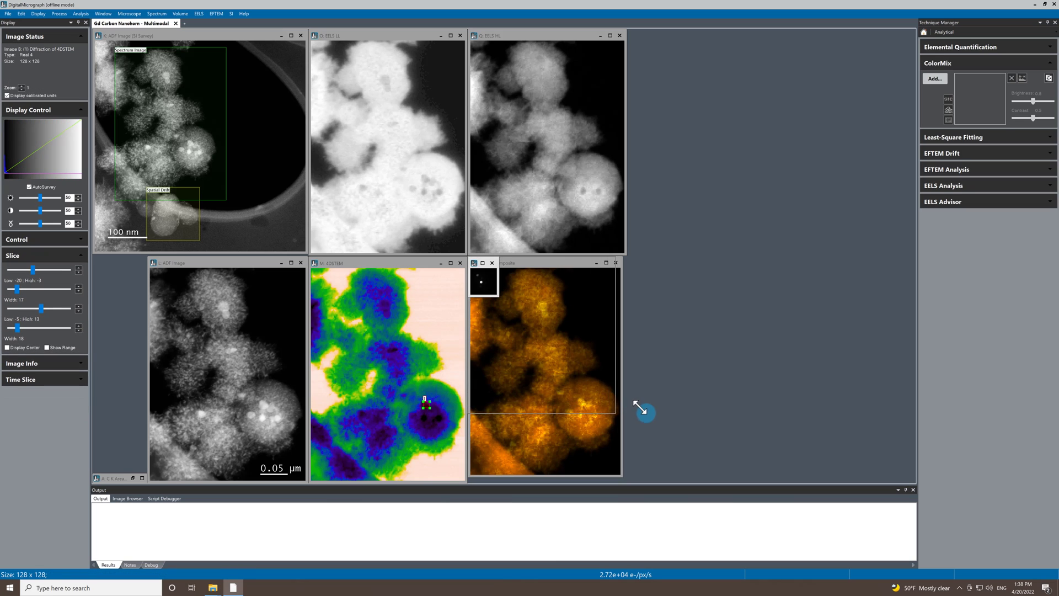
{"action": "left_click_drag", "start_coordinate": [532, 264], "coordinate": [685, 261]}
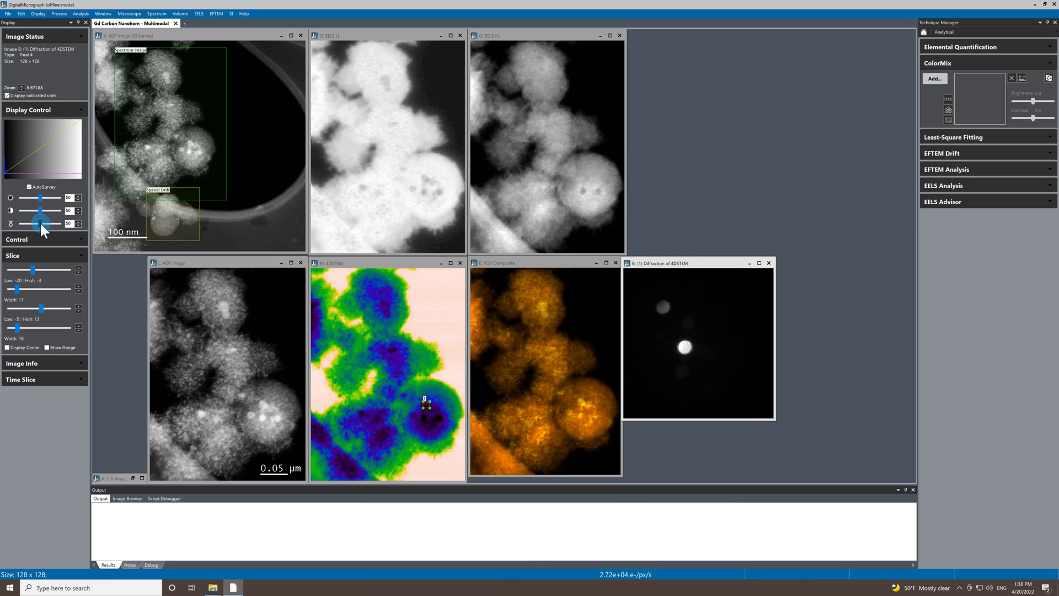
{"action": "left_click_drag", "start_coordinate": [40, 221], "coordinate": [43, 225]}
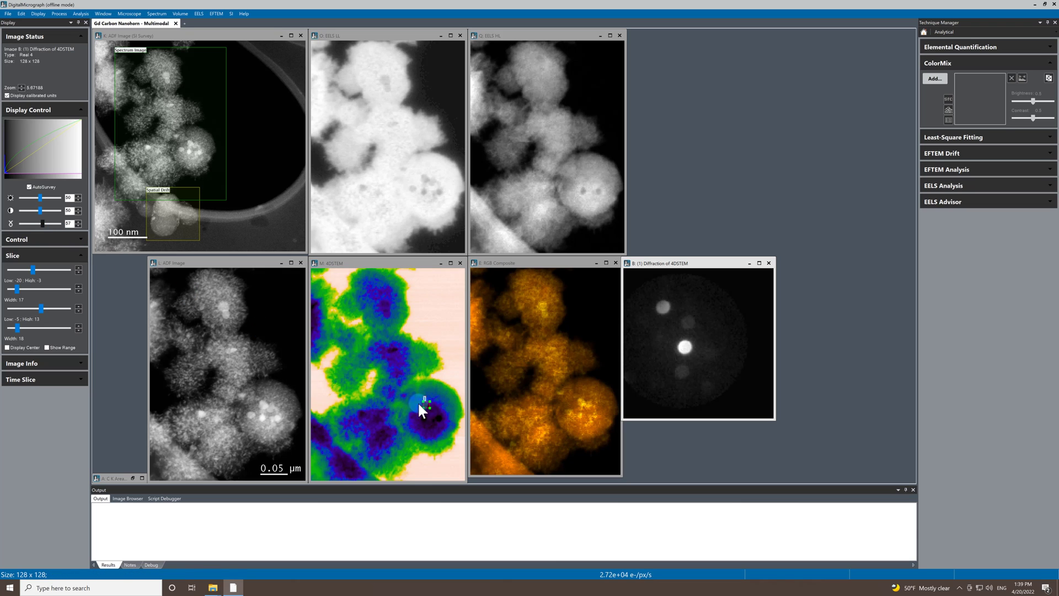
{"action": "mouse_move", "coordinate": [423, 404]}
{"action": "left_mouse_down"}
{"action": "mouse_move", "coordinate": [426, 421]}
{"action": "mouse_move", "coordinate": [438, 417]}
{"action": "left_mouse_up"}
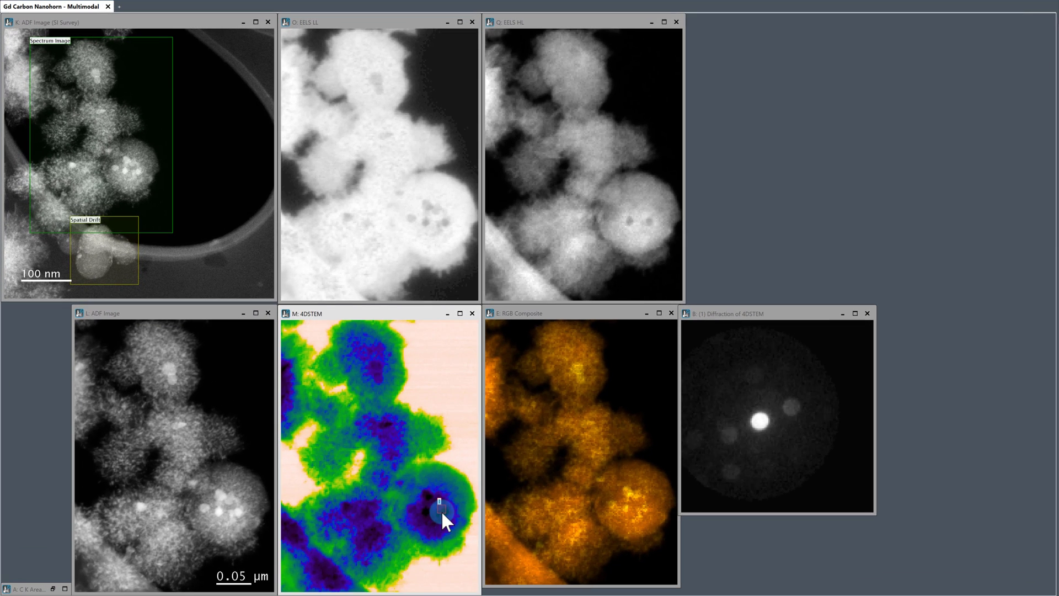
{"action": "mouse_move", "coordinate": [442, 509]}
{"action": "left_mouse_down"}
{"action": "mouse_move", "coordinate": [435, 501]}
{"action": "mouse_move", "coordinate": [446, 517]}
{"action": "mouse_move", "coordinate": [428, 496]}
{"action": "left_mouse_up"}
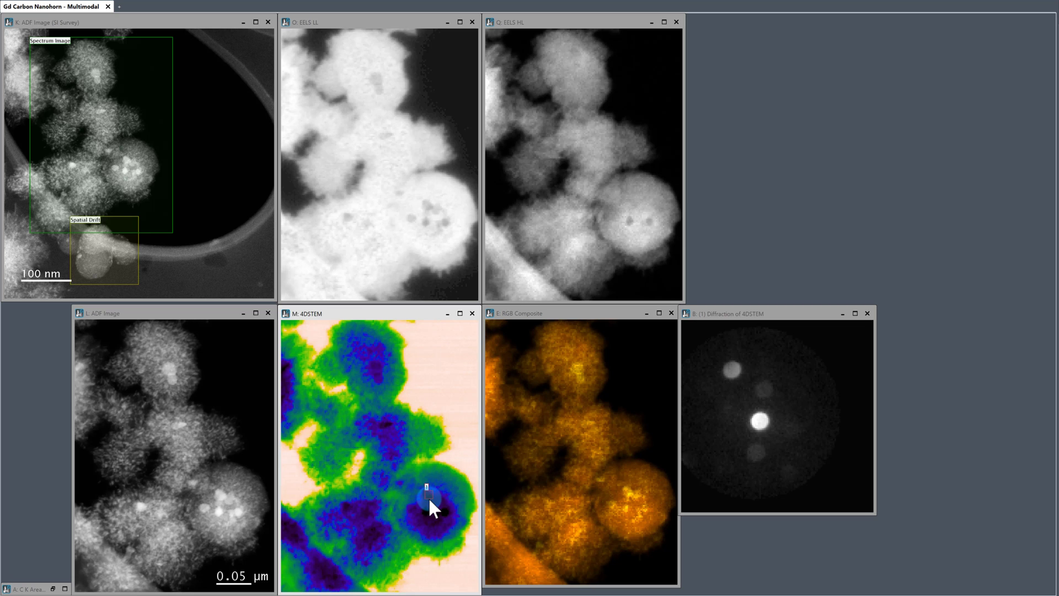
Move the probe across the lower-right particle from the RGB Composite, then nudge the diffraction window.
{"action": "left_click", "coordinate": [634, 479]}
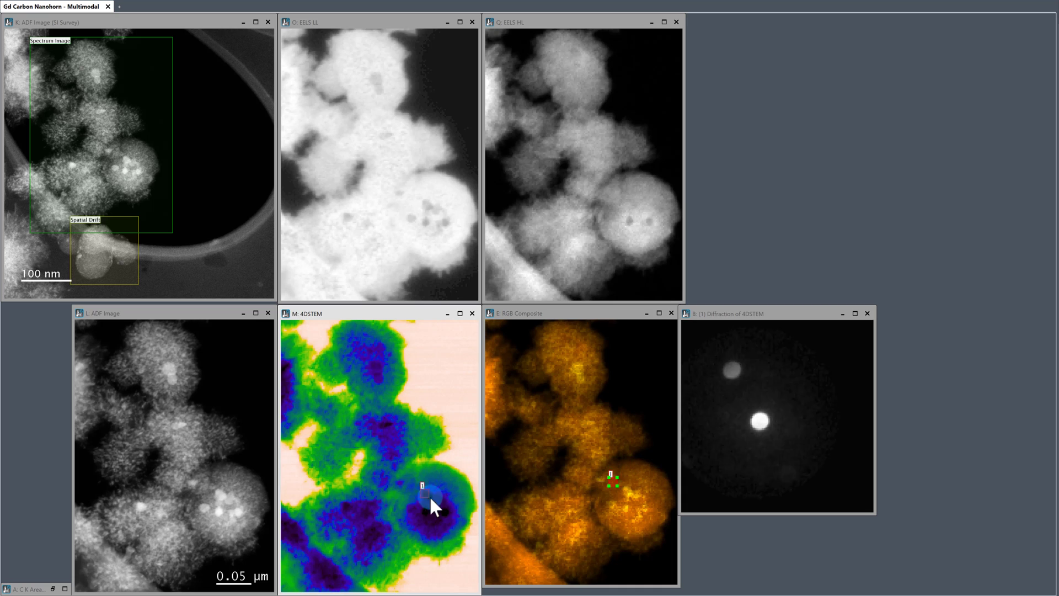
{"action": "left_click_drag", "start_coordinate": [435, 482], "coordinate": [420, 489]}
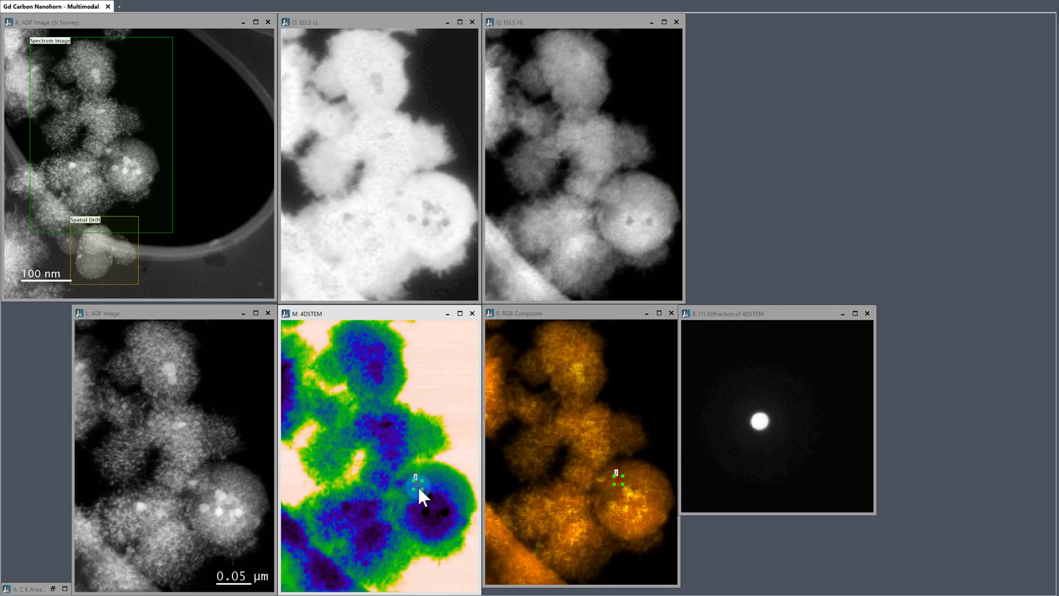
{"action": "left_click_drag", "start_coordinate": [619, 484], "coordinate": [630, 496]}
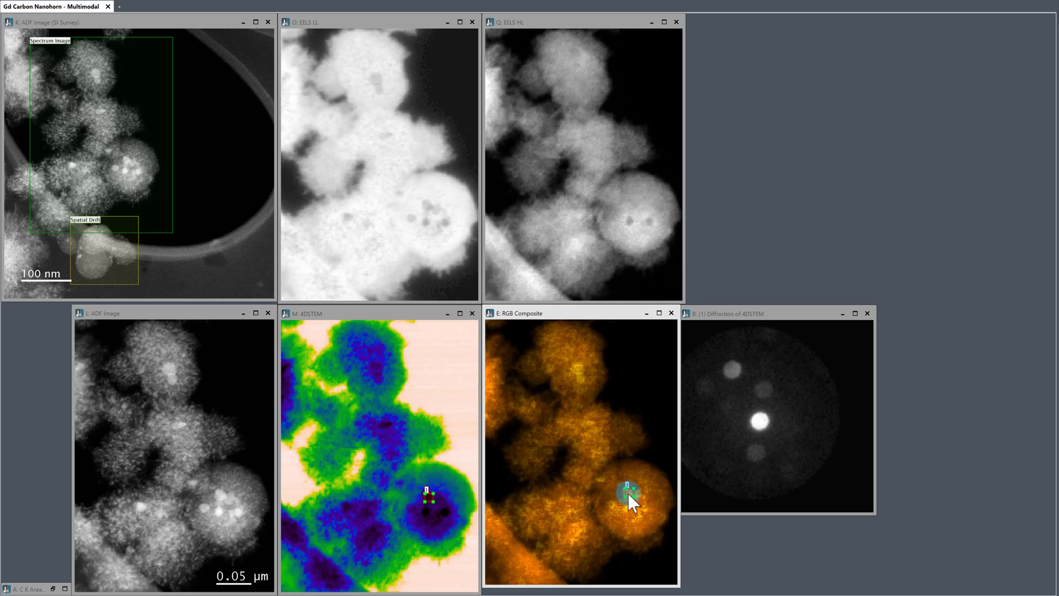
{"action": "mouse_move", "coordinate": [632, 498]}
{"action": "left_mouse_down"}
{"action": "mouse_move", "coordinate": [628, 513]}
{"action": "mouse_move", "coordinate": [644, 513]}
{"action": "mouse_move", "coordinate": [629, 495]}
{"action": "left_mouse_up"}
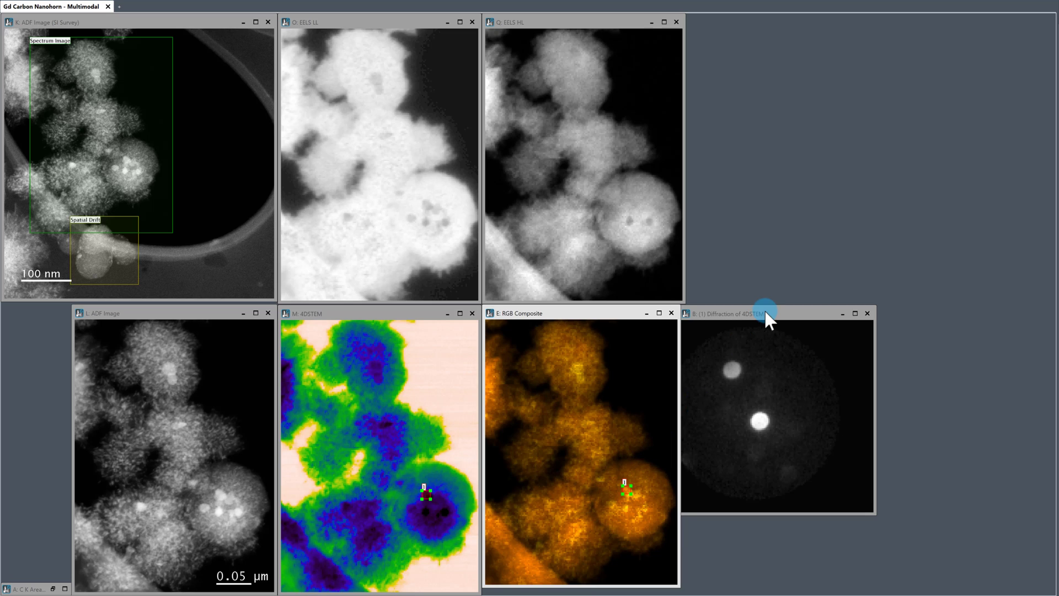
{"action": "left_click_drag", "start_coordinate": [766, 312], "coordinate": [773, 313]}
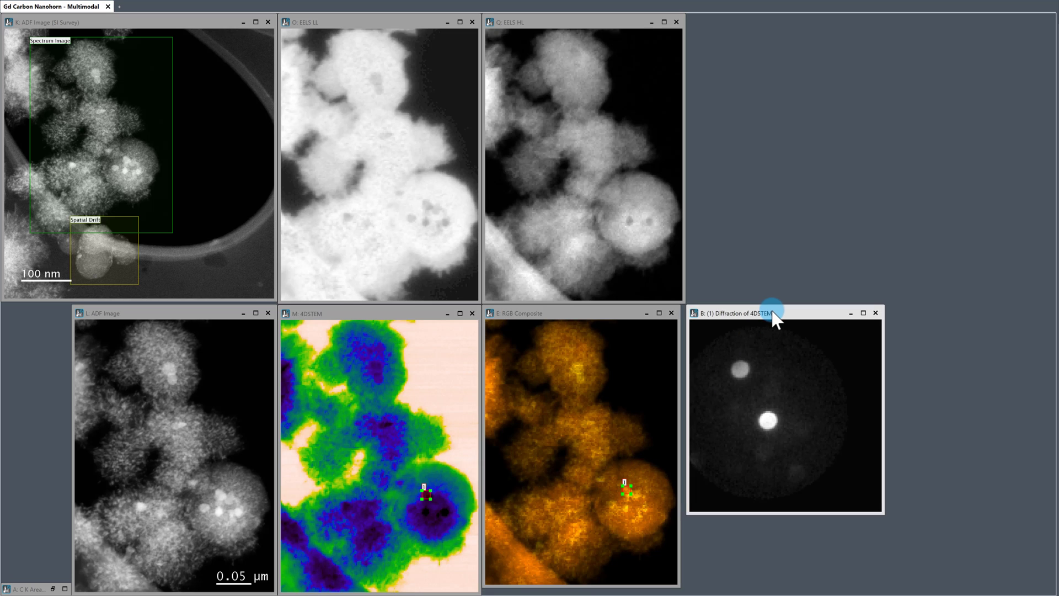
{"action": "left_click_drag", "start_coordinate": [773, 313], "coordinate": [769, 314]}
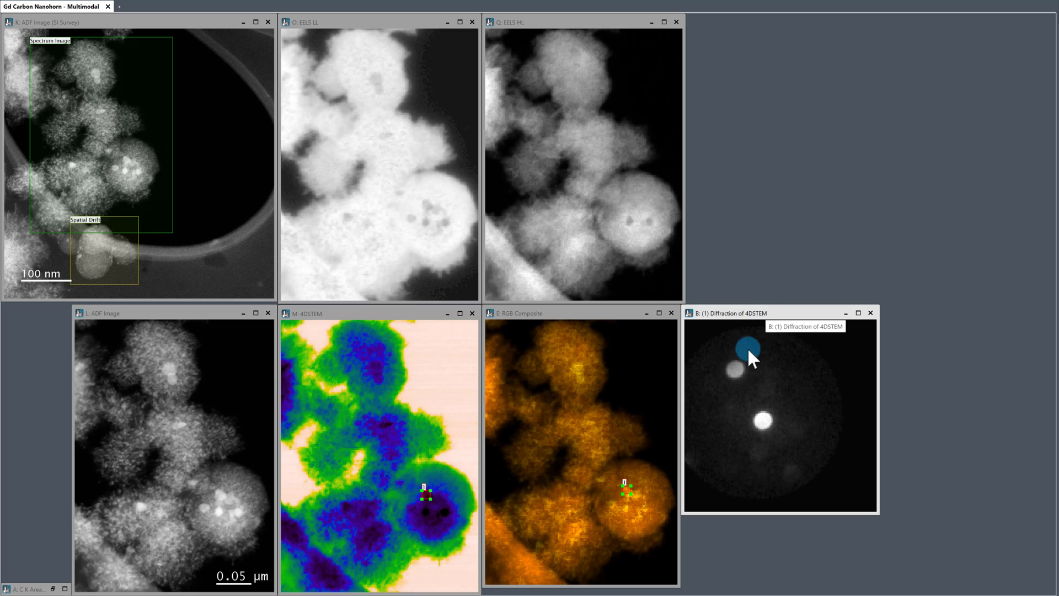
Circle a bright diffraction spot and create a Signal (Dynamic) map from it.
{"action": "right_click", "coordinate": [738, 367]}
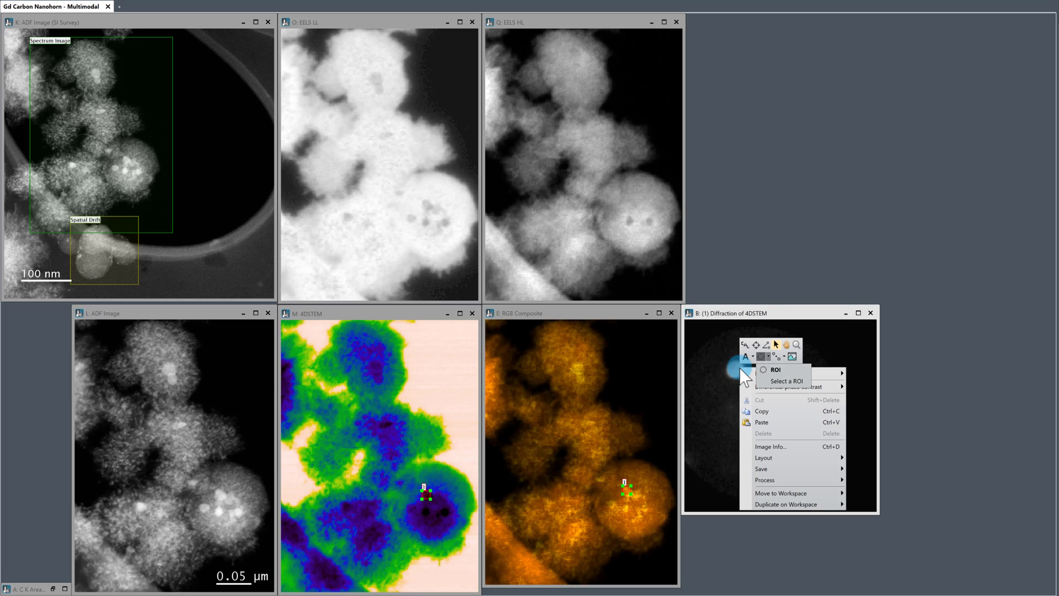
{"action": "left_click", "coordinate": [761, 357]}
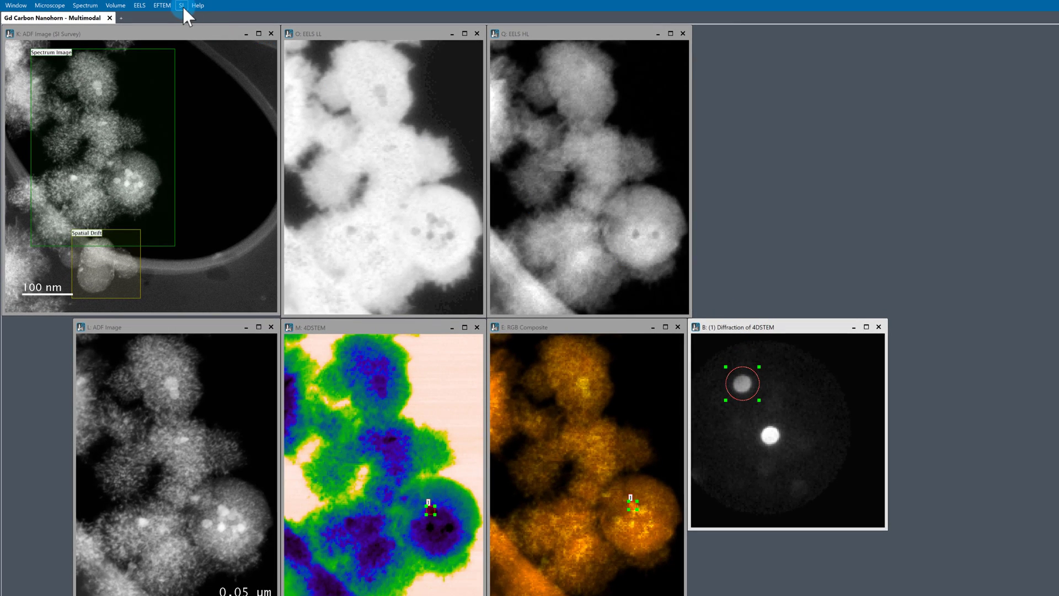
{"action": "left_click", "coordinate": [183, 7]}
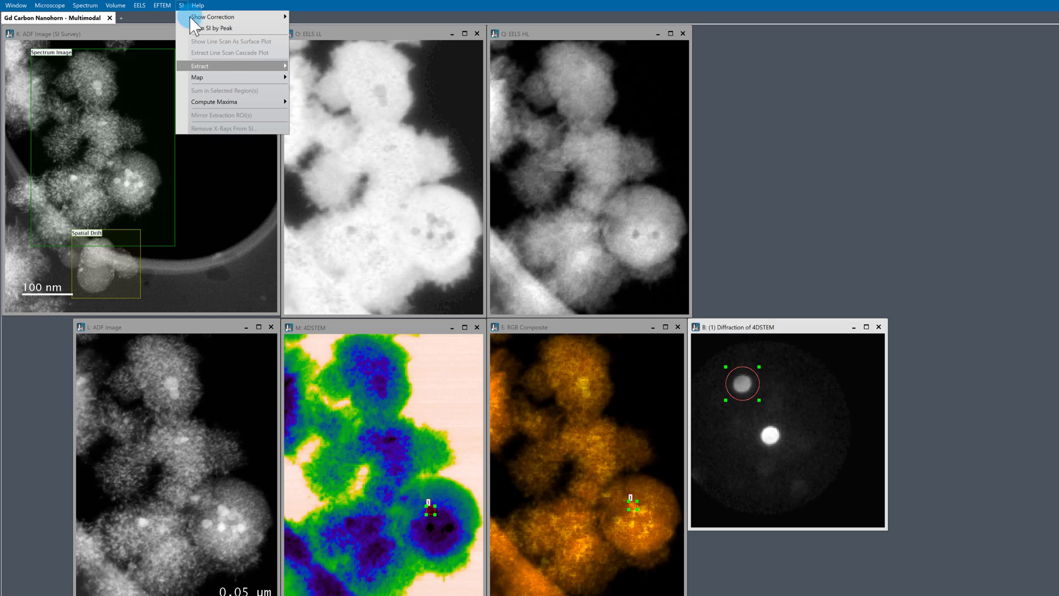
{"action": "left_click", "coordinate": [229, 73]}
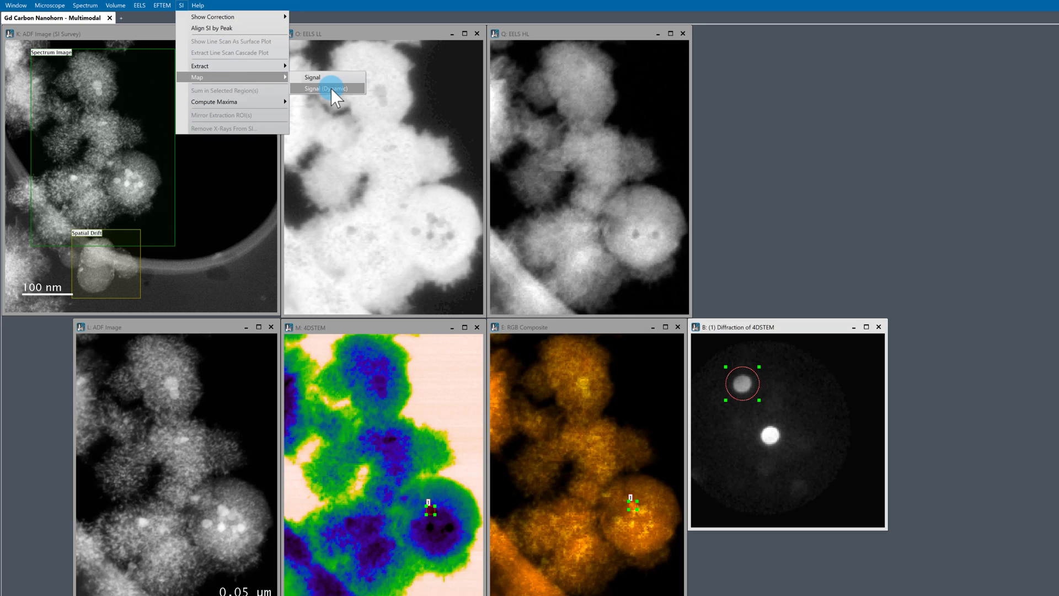
{"action": "left_click", "coordinate": [330, 88]}
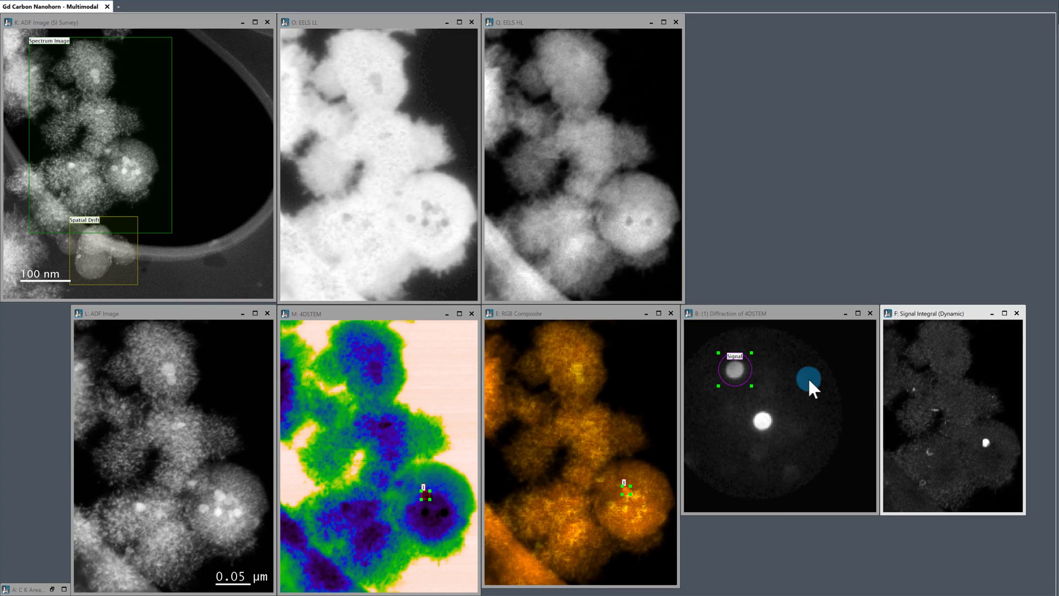
Duplicate the circled diffraction pattern and place the copy beside the EELS HL image.
{"action": "left_click", "coordinate": [768, 365]}
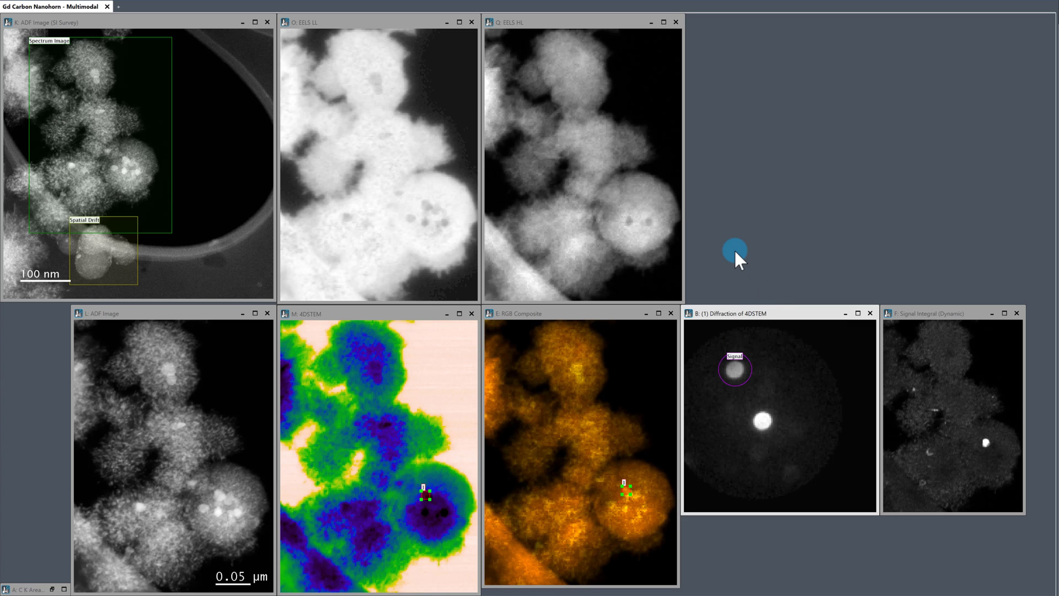
{"action": "key", "text": "ctrl+d"}
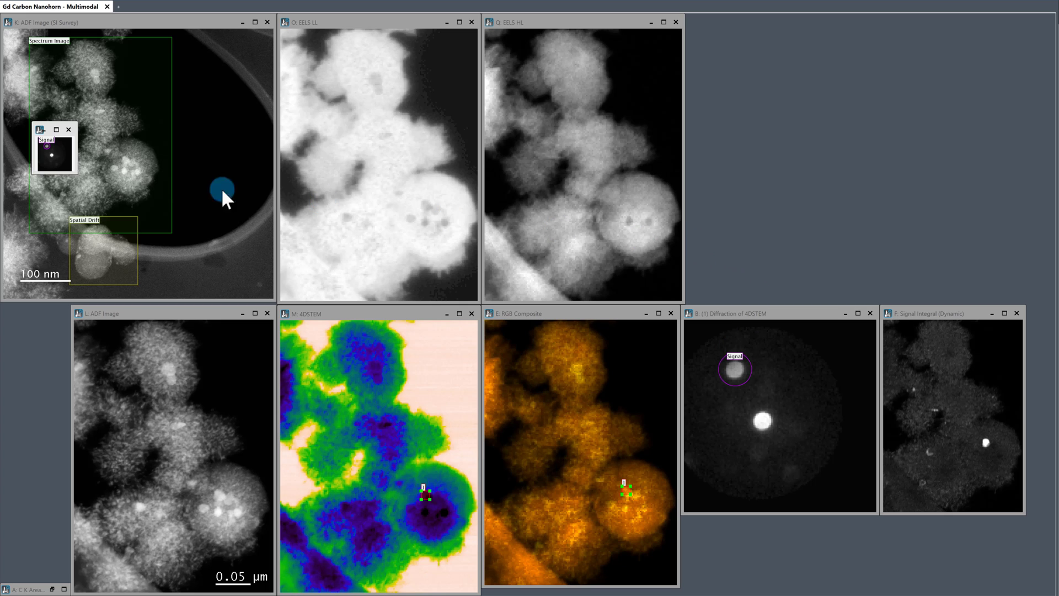
{"action": "left_click_drag", "start_coordinate": [76, 172], "coordinate": [134, 236]}
{"action": "mouse_move", "coordinate": [78, 130]}
{"action": "left_mouse_down"}
{"action": "mouse_move", "coordinate": [719, 41]}
{"action": "mouse_move", "coordinate": [731, 20]}
{"action": "left_mouse_up"}
{"action": "left_click_drag", "start_coordinate": [786, 126], "coordinate": [760, 102]}
Place a signal map copy beside the diffraction copy, then probe lower via the RGB Composite.
{"action": "left_click", "coordinate": [936, 308]}
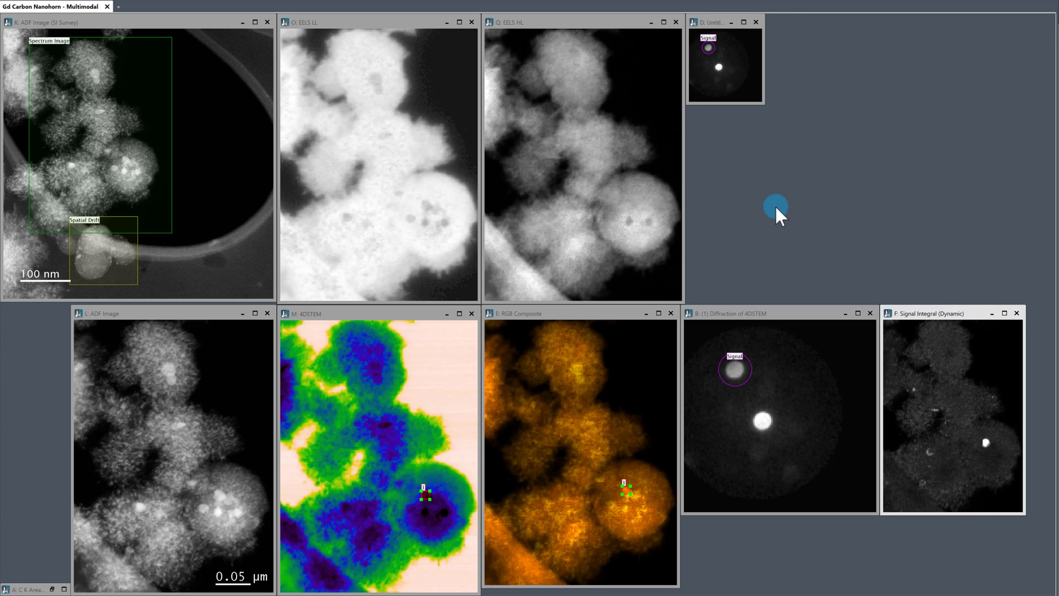
{"action": "key", "text": "ctrl+d"}
{"action": "mouse_move", "coordinate": [82, 205]}
{"action": "left_mouse_down"}
{"action": "mouse_move", "coordinate": [123, 247]}
{"action": "mouse_move", "coordinate": [116, 256]}
{"action": "left_mouse_up"}
{"action": "left_click_drag", "start_coordinate": [73, 143], "coordinate": [802, 16]}
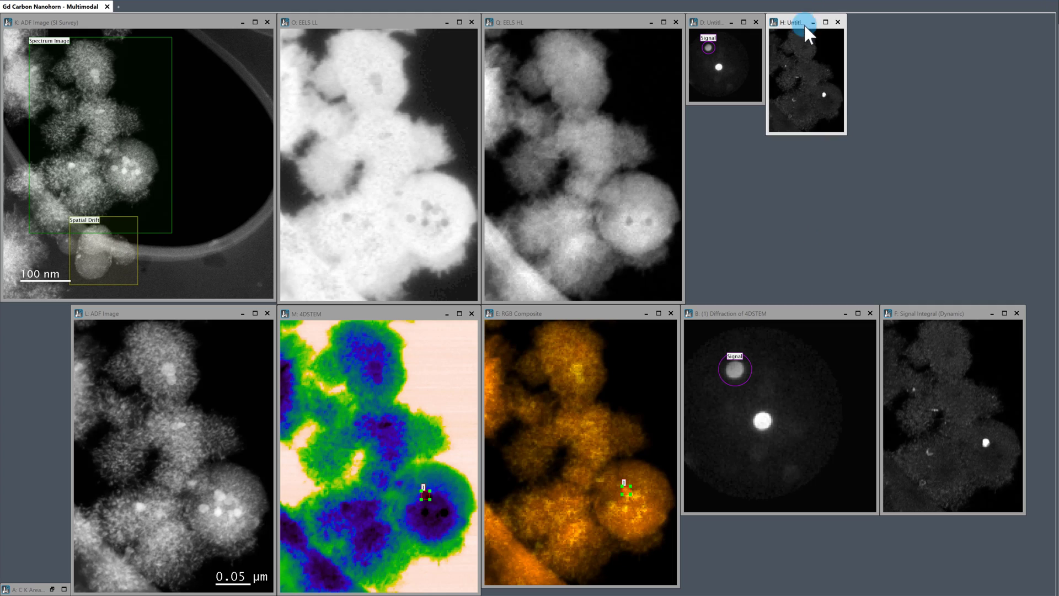
{"action": "left_click_drag", "start_coordinate": [844, 132], "coordinate": [819, 103]}
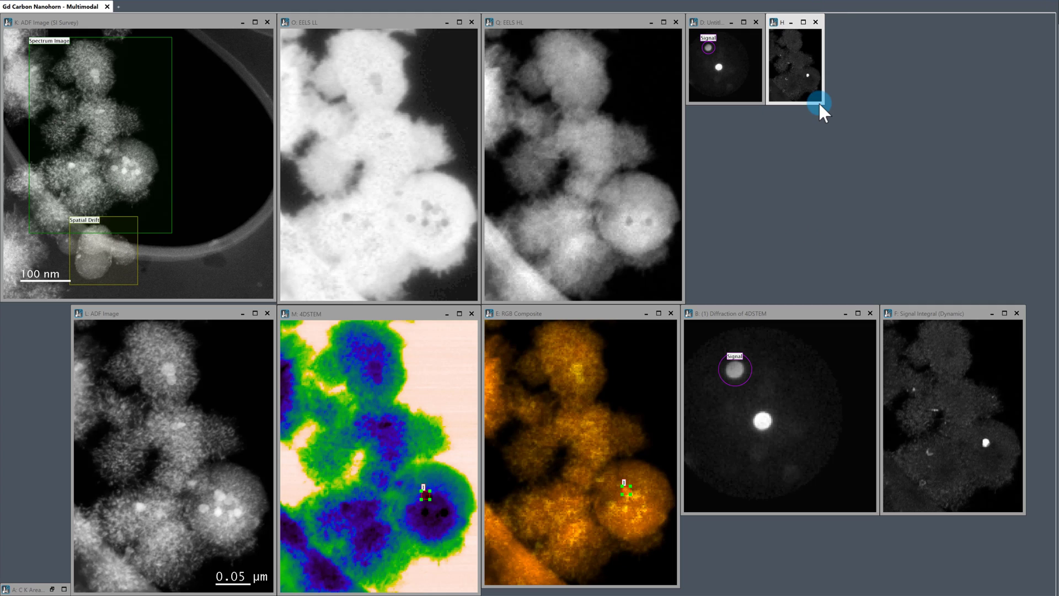
{"action": "left_click", "coordinate": [611, 320]}
{"action": "left_click_drag", "start_coordinate": [627, 495], "coordinate": [623, 511]}
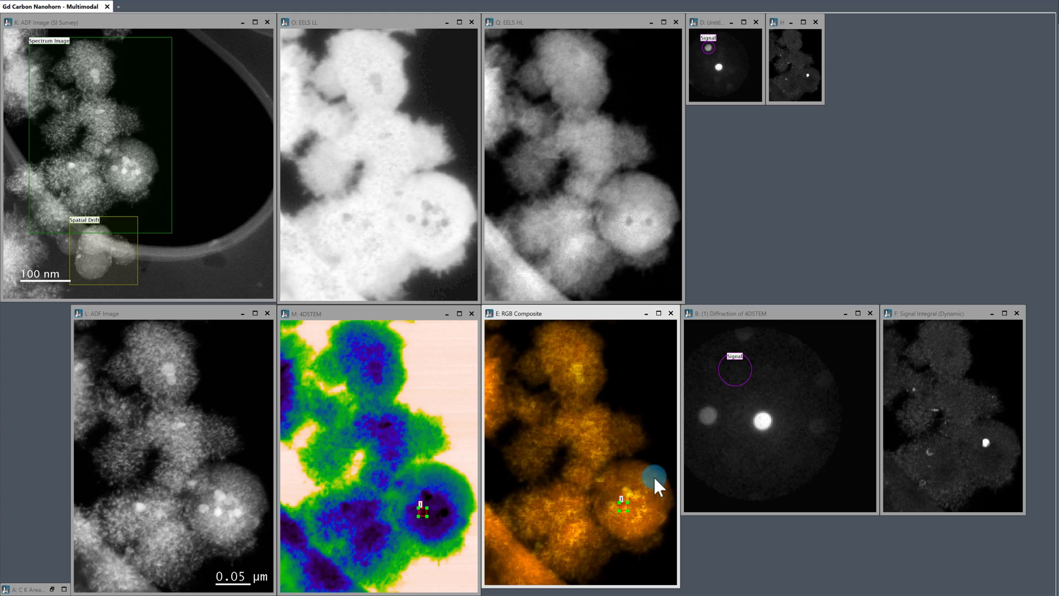
Circle another diffraction spot and size its signal map copy to match the others.
{"action": "left_click_drag", "start_coordinate": [736, 387], "coordinate": [711, 429]}
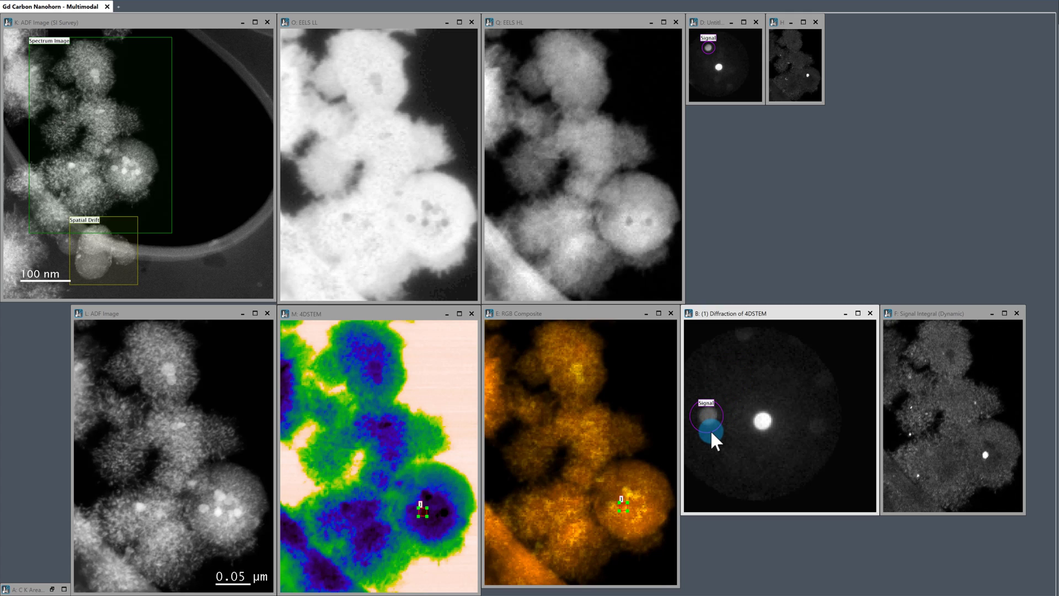
{"action": "left_click", "coordinate": [962, 316]}
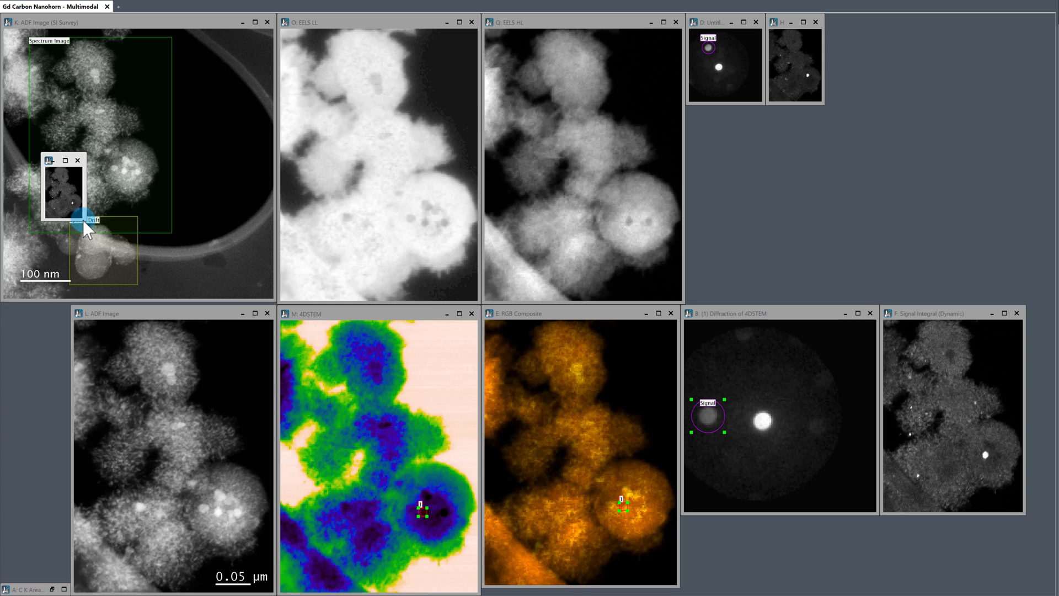
{"action": "left_click_drag", "start_coordinate": [85, 220], "coordinate": [126, 256]}
{"action": "mouse_move", "coordinate": [76, 162]}
{"action": "left_mouse_down"}
{"action": "mouse_move", "coordinate": [680, 220]}
{"action": "mouse_move", "coordinate": [803, 112]}
{"action": "left_mouse_up"}
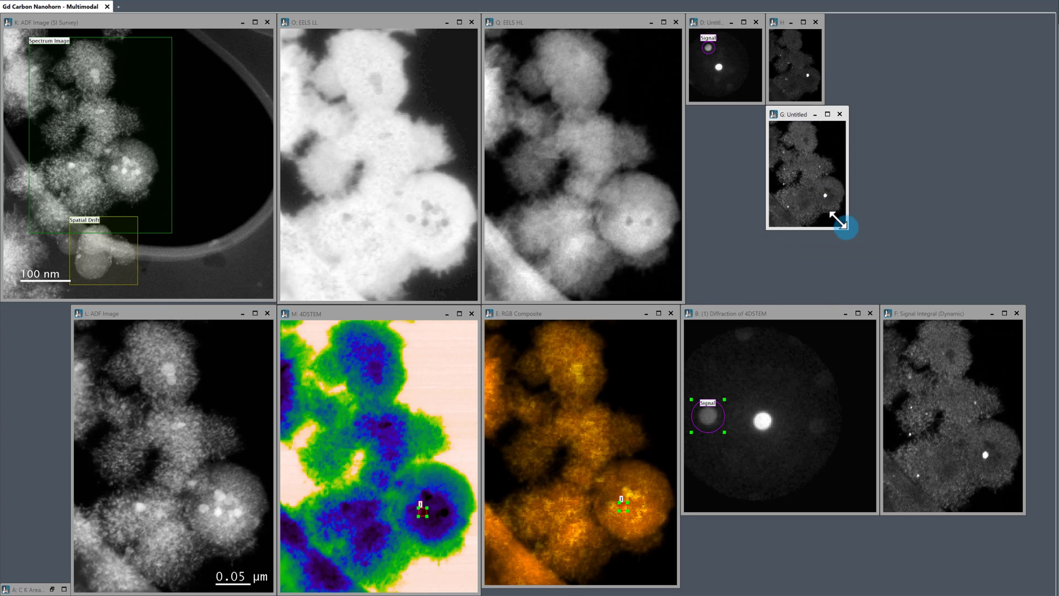
{"action": "left_click_drag", "start_coordinate": [837, 221], "coordinate": [824, 193]}
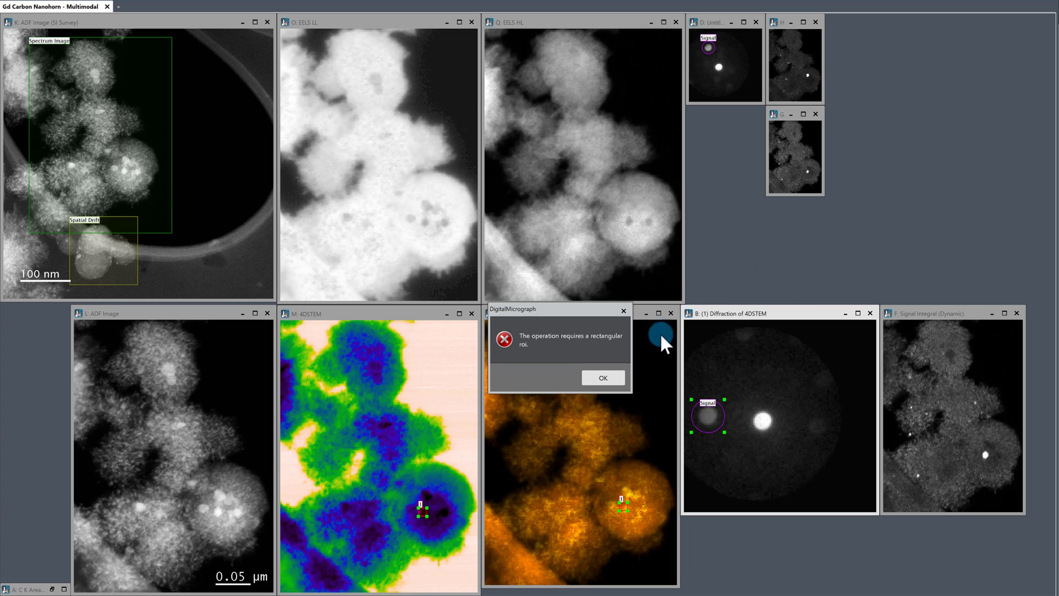
Dismiss the error, then place a smaller diffraction copy beside the first one.
{"action": "left_click", "coordinate": [615, 380]}
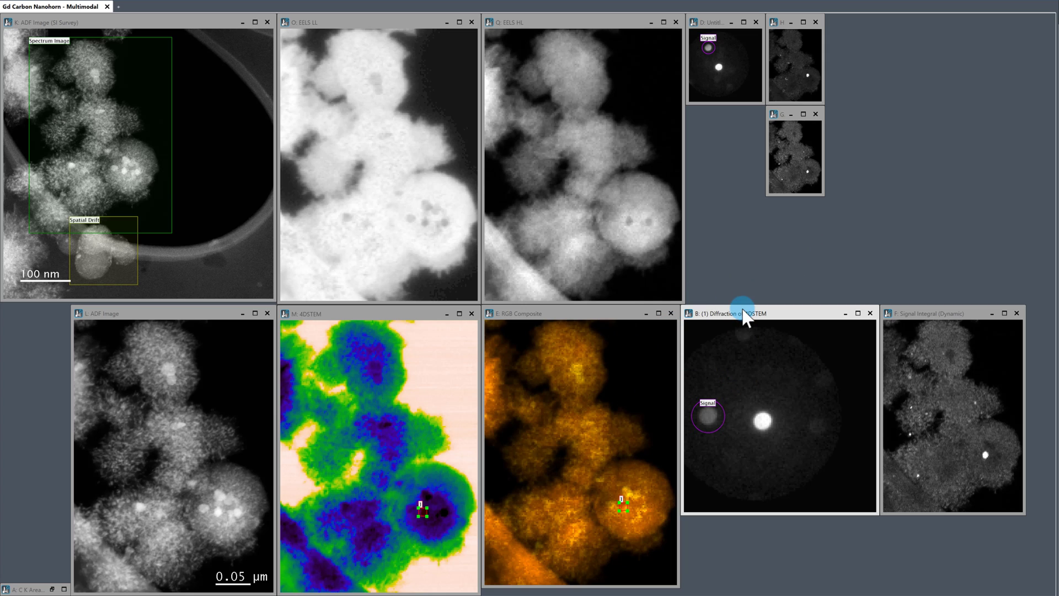
{"action": "key", "text": "ctrl+d"}
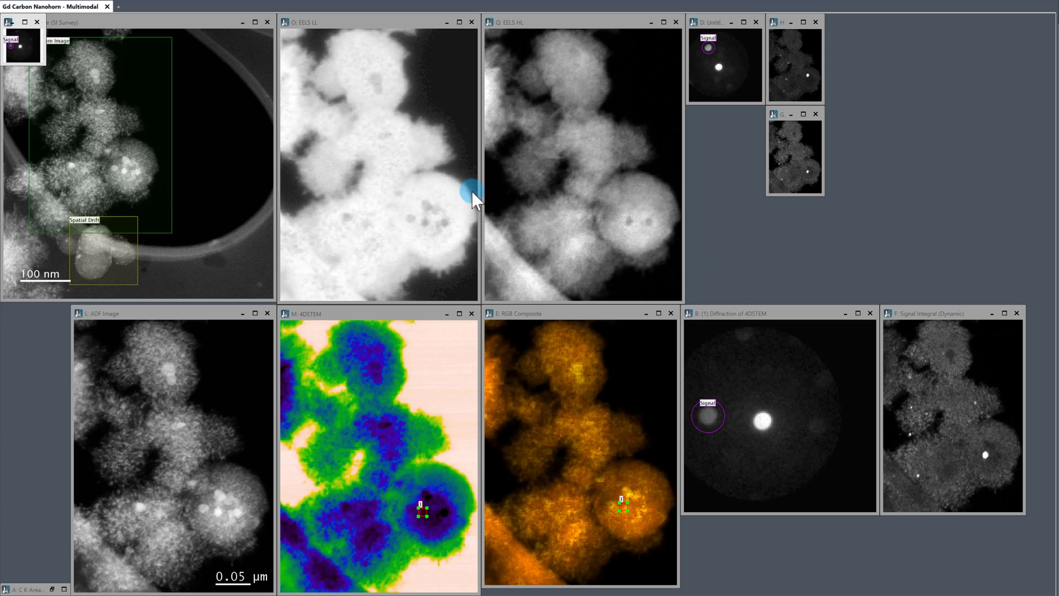
{"action": "left_click_drag", "start_coordinate": [36, 23], "coordinate": [721, 113]}
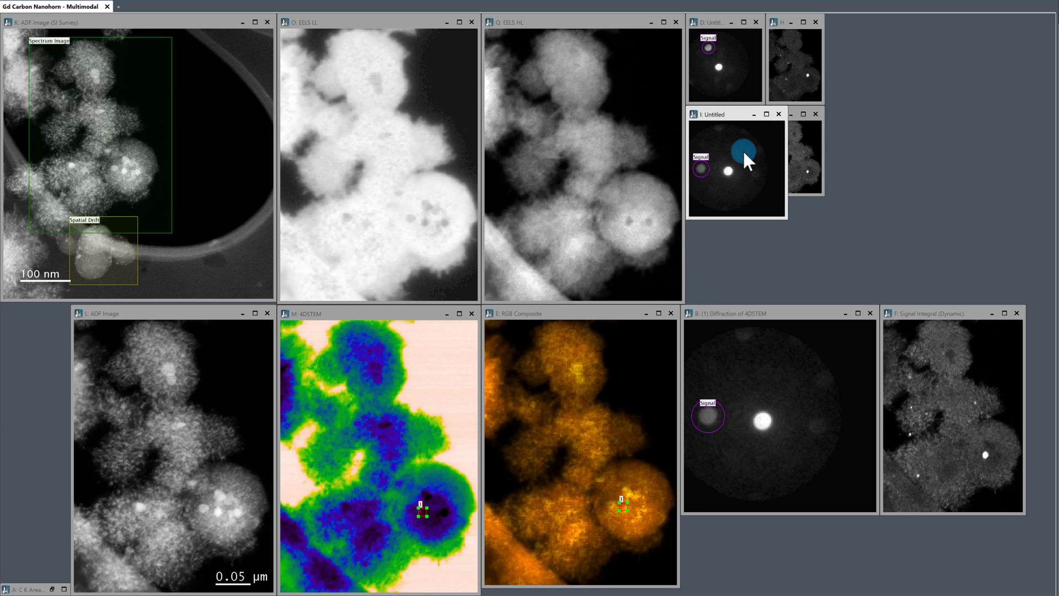
{"action": "left_click_drag", "start_coordinate": [778, 212], "coordinate": [763, 196]}
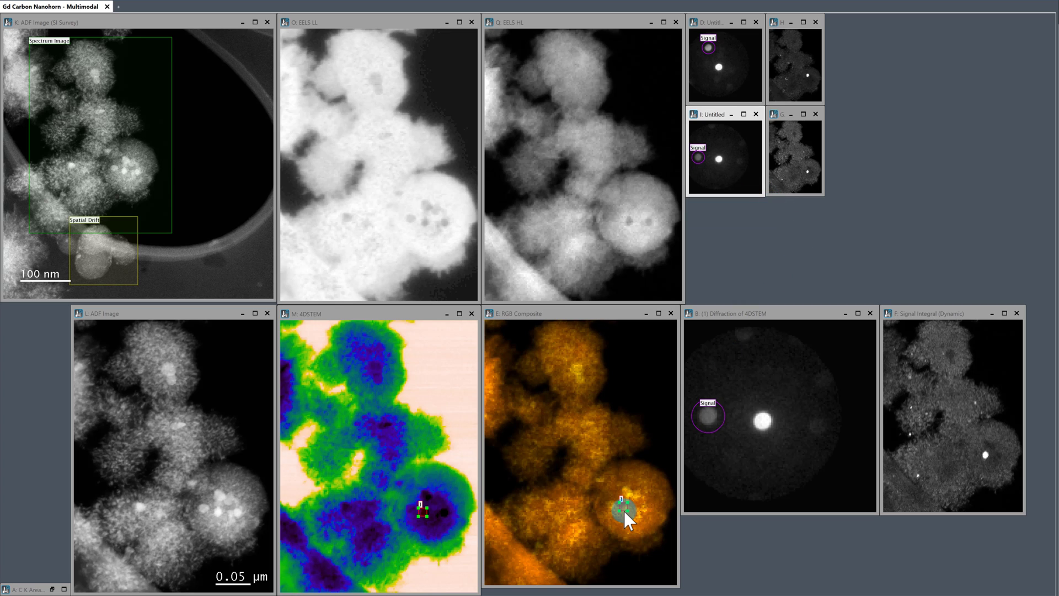
Shift the probe and signal disk to a new reflection, and stack a signal-integral copy.
{"action": "mouse_move", "coordinate": [624, 511]}
{"action": "left_mouse_down"}
{"action": "mouse_move", "coordinate": [638, 522]}
{"action": "mouse_move", "coordinate": [645, 511]}
{"action": "left_mouse_up"}
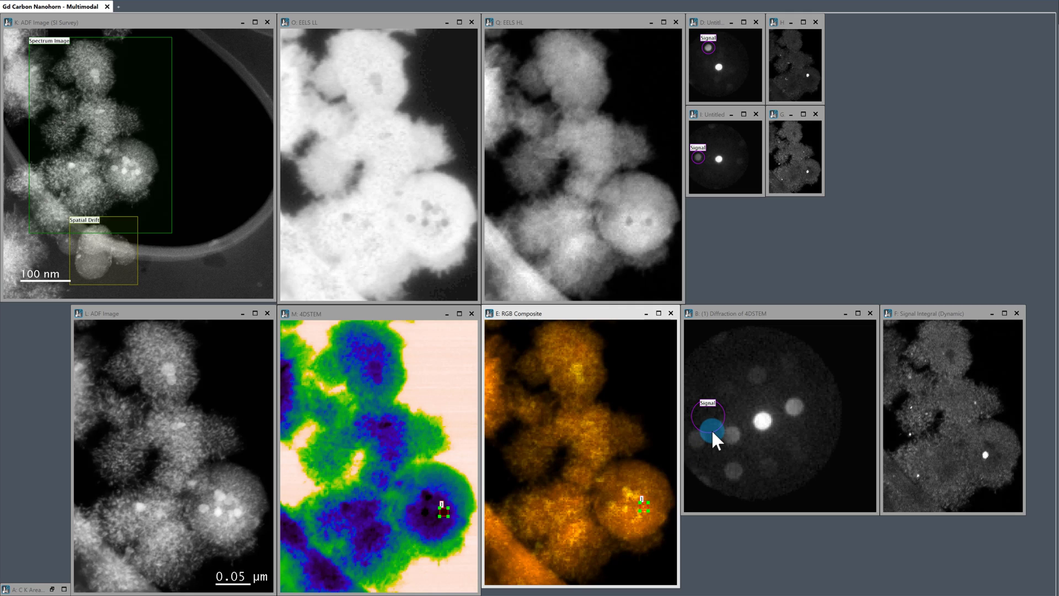
{"action": "left_click_drag", "start_coordinate": [713, 432], "coordinate": [798, 419]}
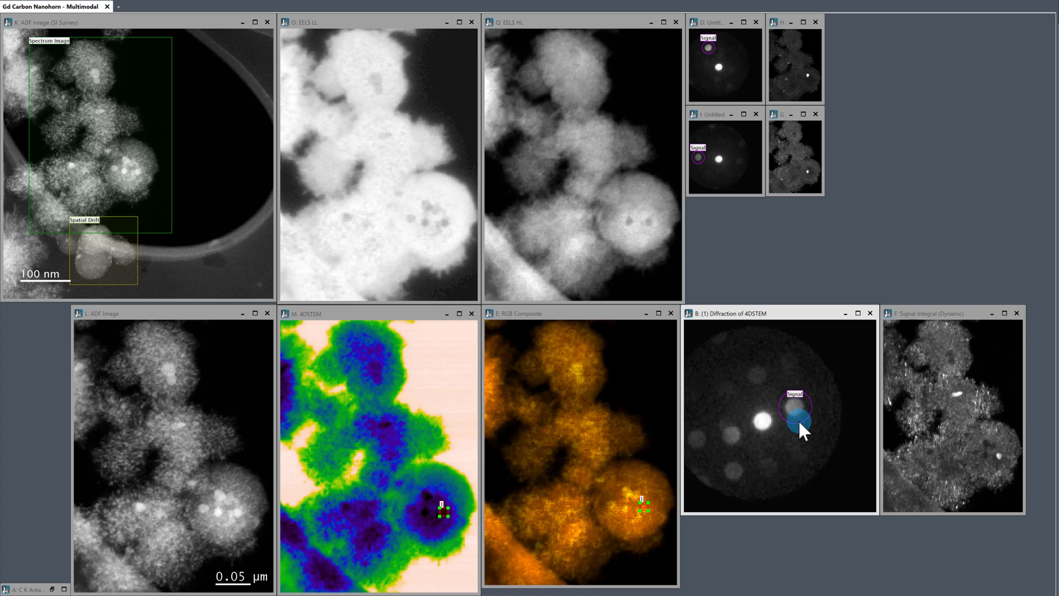
{"action": "left_click", "coordinate": [964, 315]}
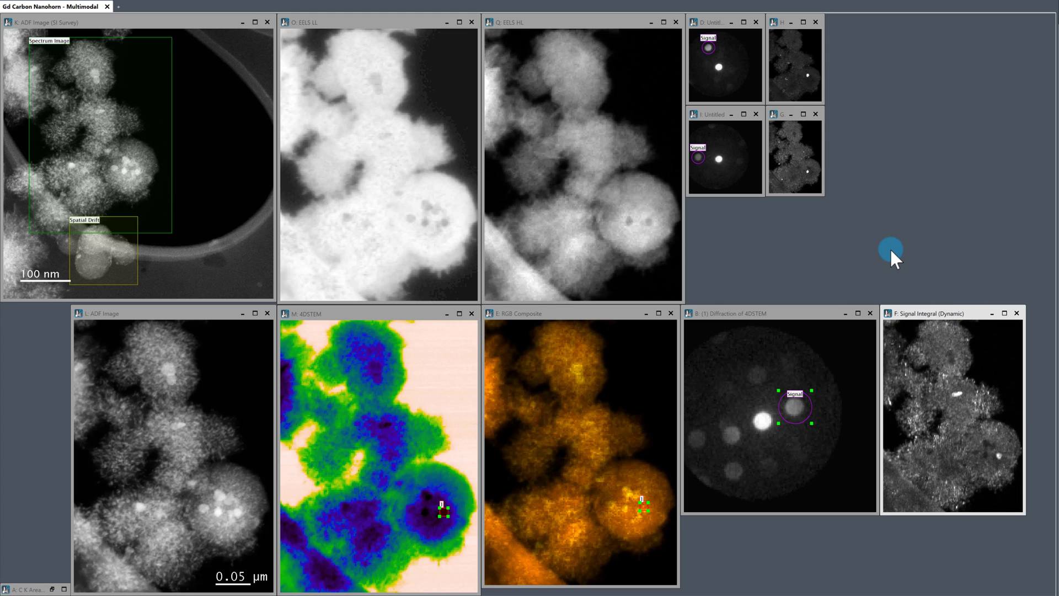
{"action": "key", "text": "ctrl+d"}
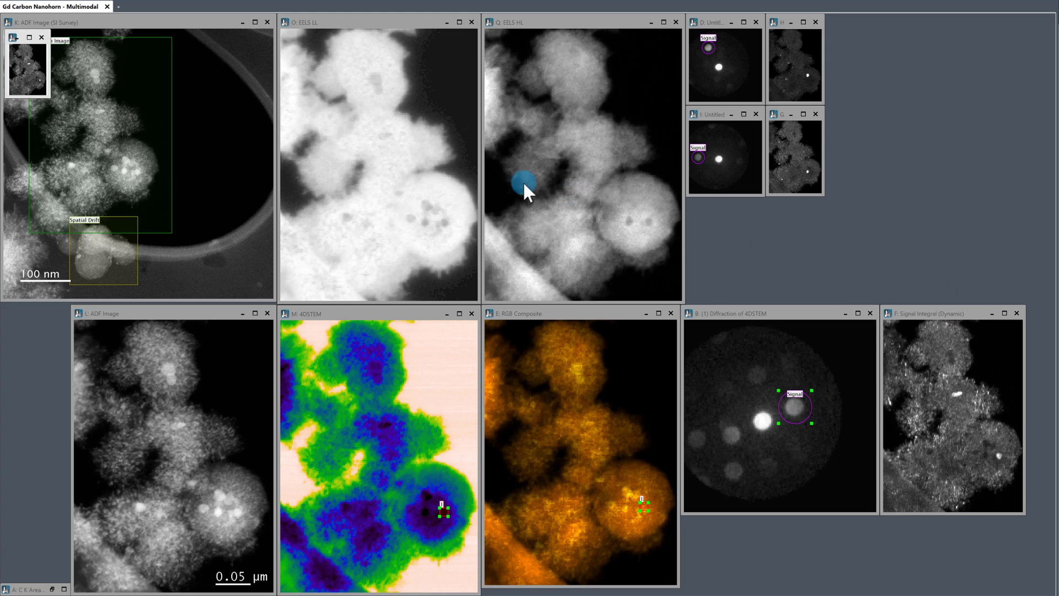
{"action": "left_click_drag", "start_coordinate": [48, 96], "coordinate": [75, 129]}
{"action": "left_click_drag", "start_coordinate": [33, 39], "coordinate": [788, 204]}
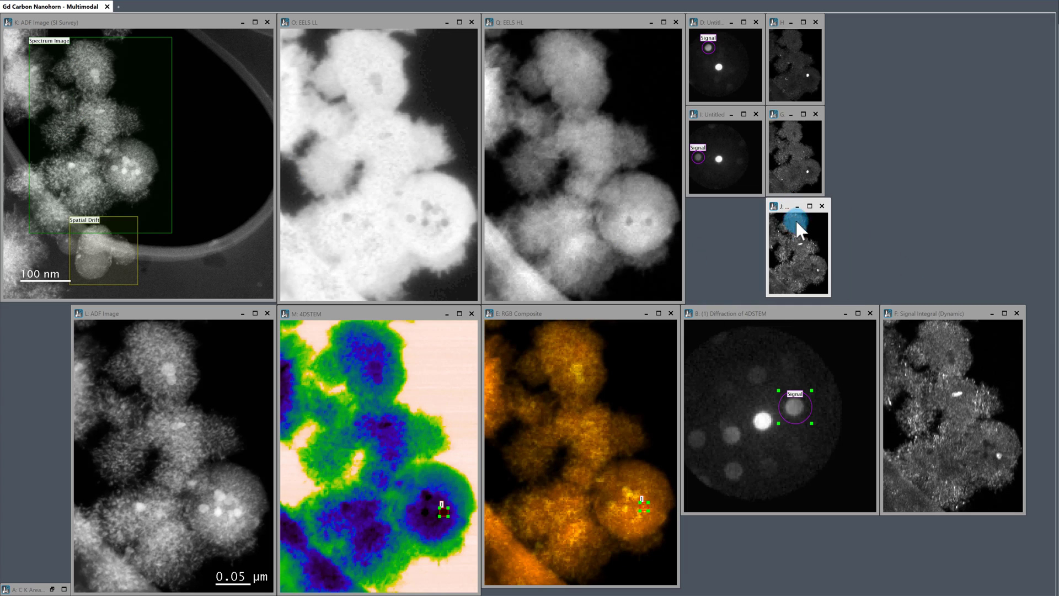
{"action": "left_click_drag", "start_coordinate": [817, 282], "coordinate": [823, 286]}
Dismiss an error and capture an enlarged copy of the current diffraction pattern near the stack.
{"action": "left_click", "coordinate": [781, 316]}
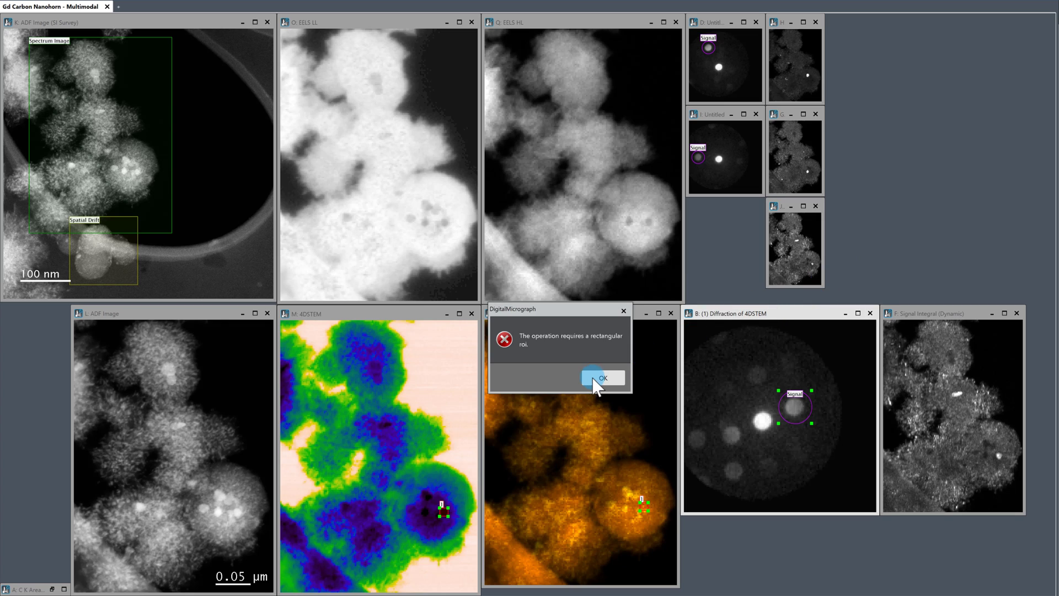
{"action": "left_click", "coordinate": [598, 382]}
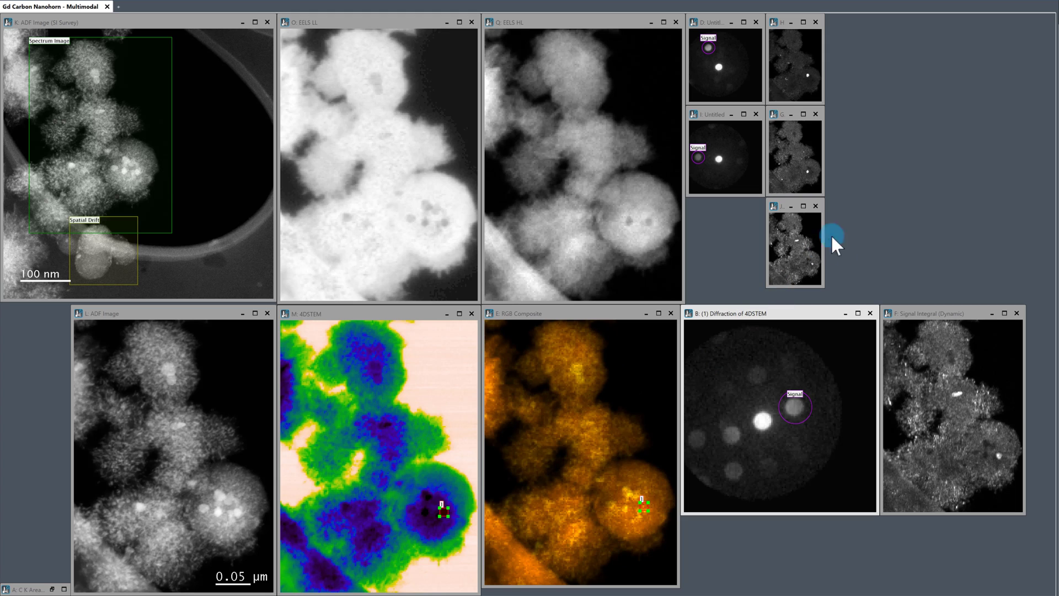
{"action": "key", "text": "ctrl+d"}
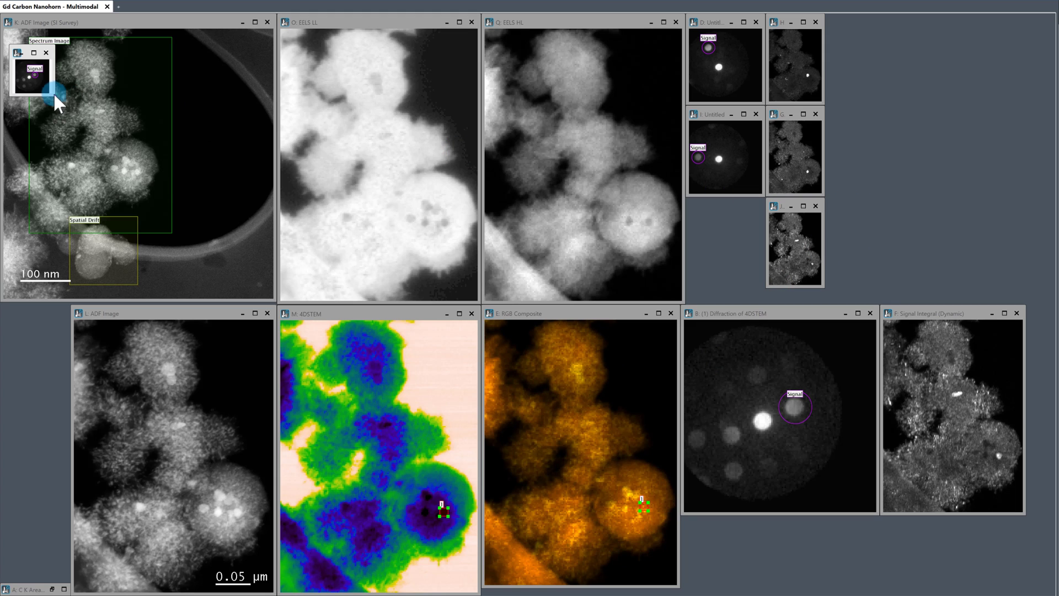
{"action": "left_click_drag", "start_coordinate": [54, 100], "coordinate": [114, 159]}
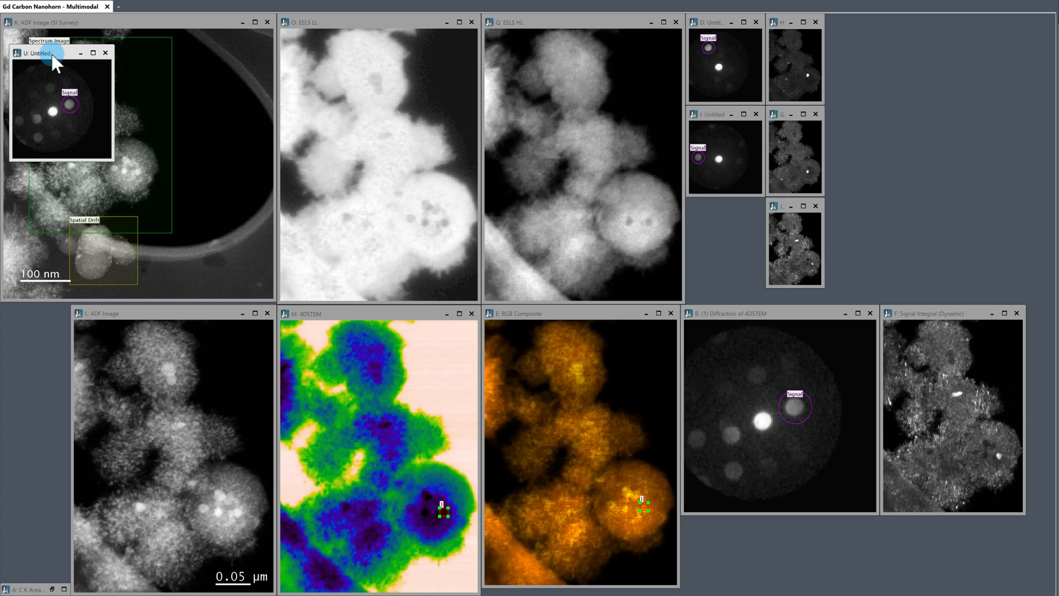
{"action": "mouse_move", "coordinate": [57, 53]}
{"action": "left_mouse_down"}
{"action": "mouse_move", "coordinate": [784, 304]}
{"action": "mouse_move", "coordinate": [735, 214]}
{"action": "left_mouse_up"}
Shrink the diffraction copy under window I and minimize live diffraction B and signal integral F.
{"action": "left_click_drag", "start_coordinate": [788, 311], "coordinate": [762, 287]}
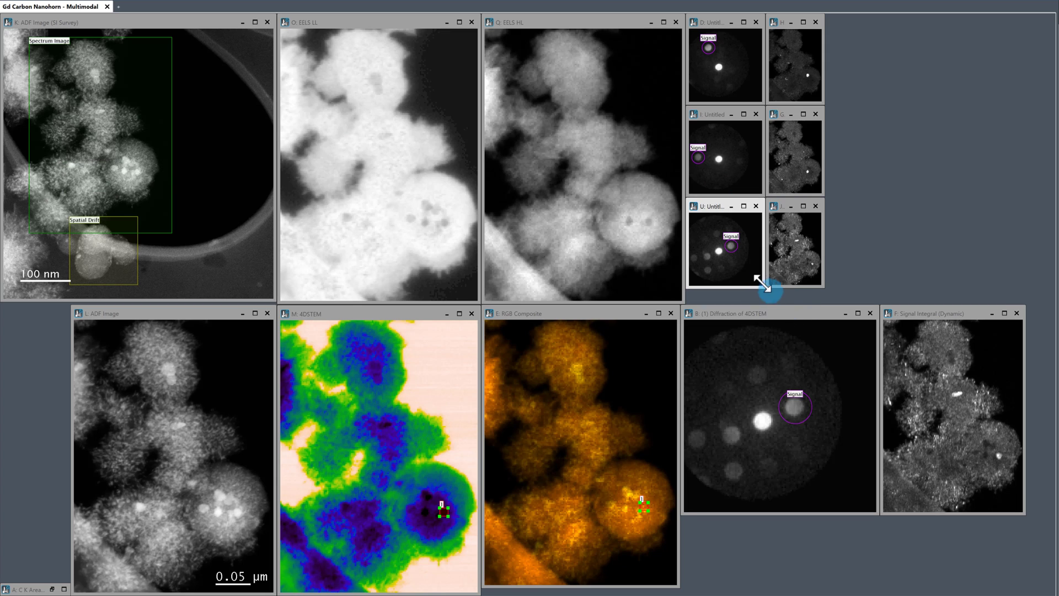
{"action": "left_click", "coordinate": [842, 316]}
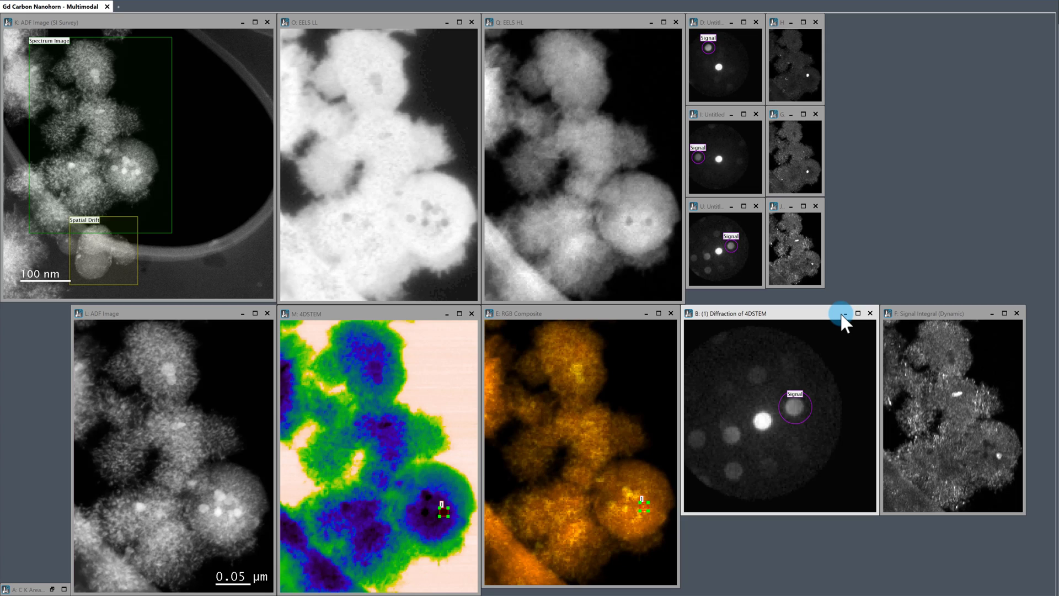
{"action": "left_click", "coordinate": [844, 315]}
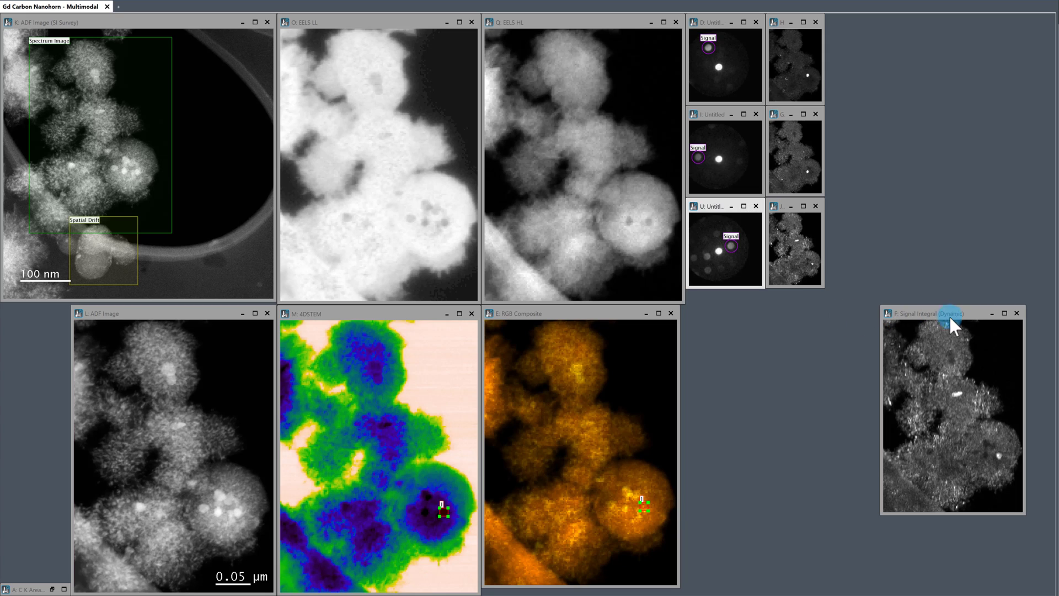
{"action": "left_click", "coordinate": [992, 314]}
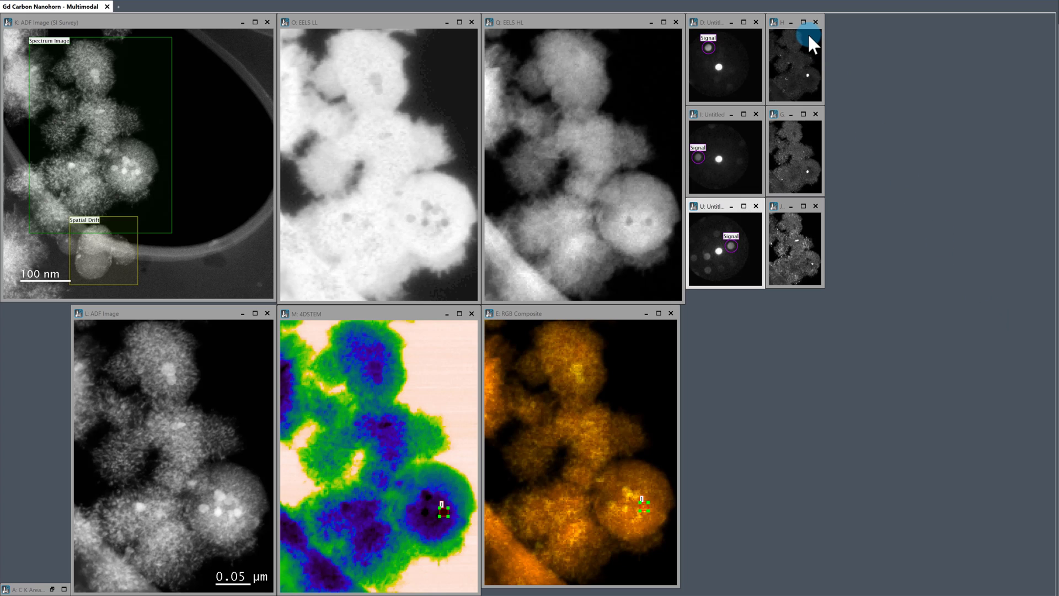
{"action": "left_click", "coordinate": [797, 59]}
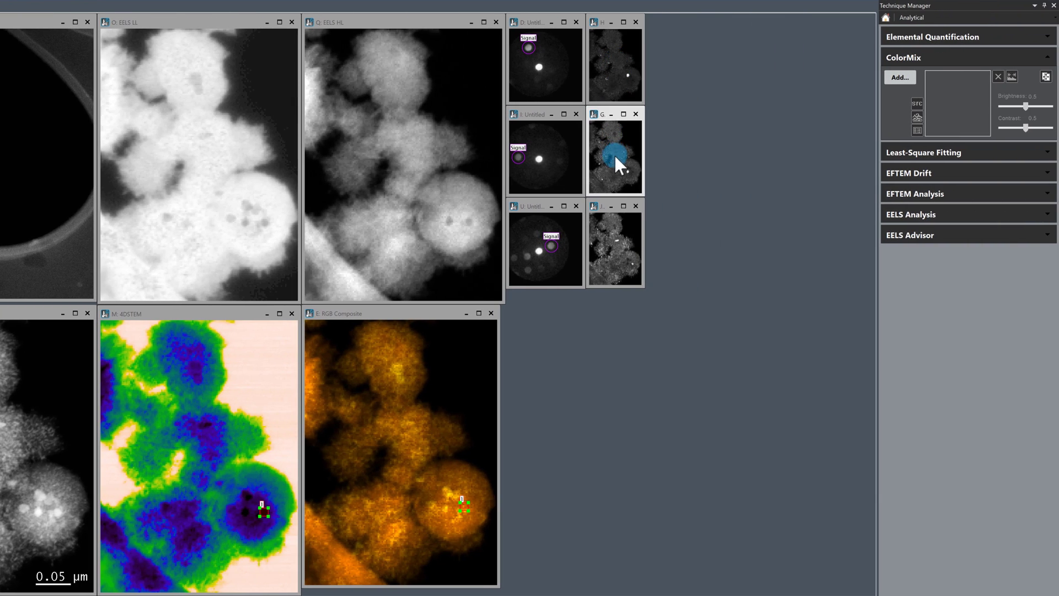
Try a ColorMix selection from the saved integral images, then cancel it.
{"action": "left_click", "coordinate": [624, 228]}
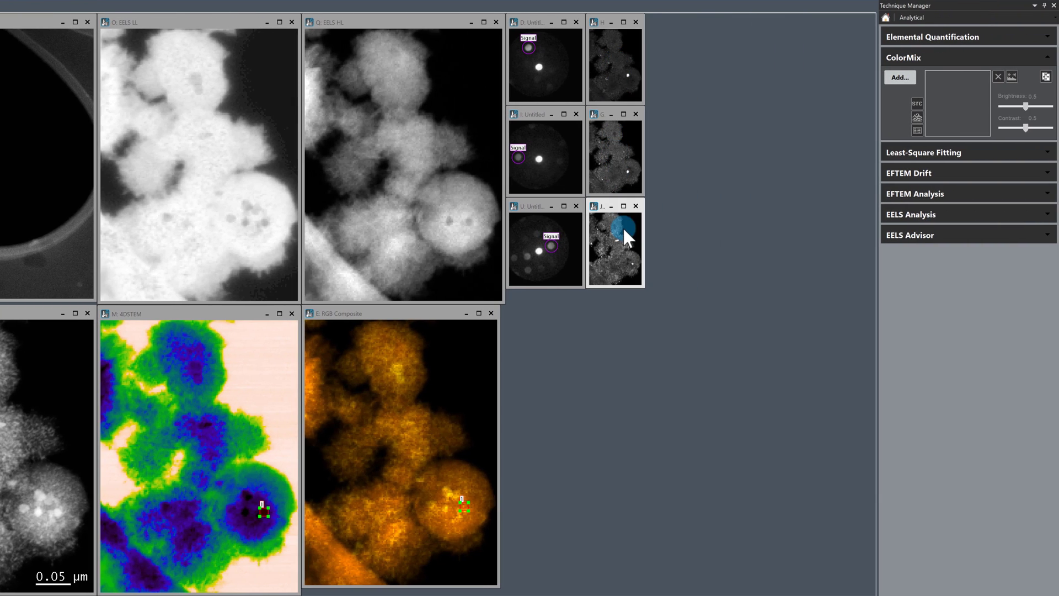
{"action": "left_click", "coordinate": [901, 78]}
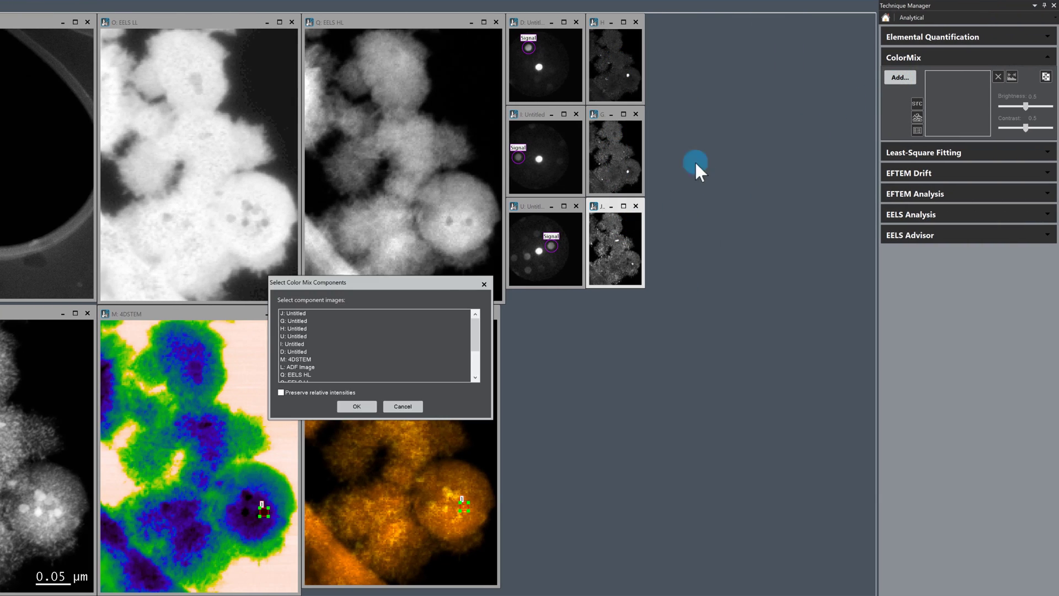
{"action": "left_click", "coordinate": [310, 320]}
{"action": "left_click", "coordinate": [319, 320]}
{"action": "left_click", "coordinate": [415, 406]}
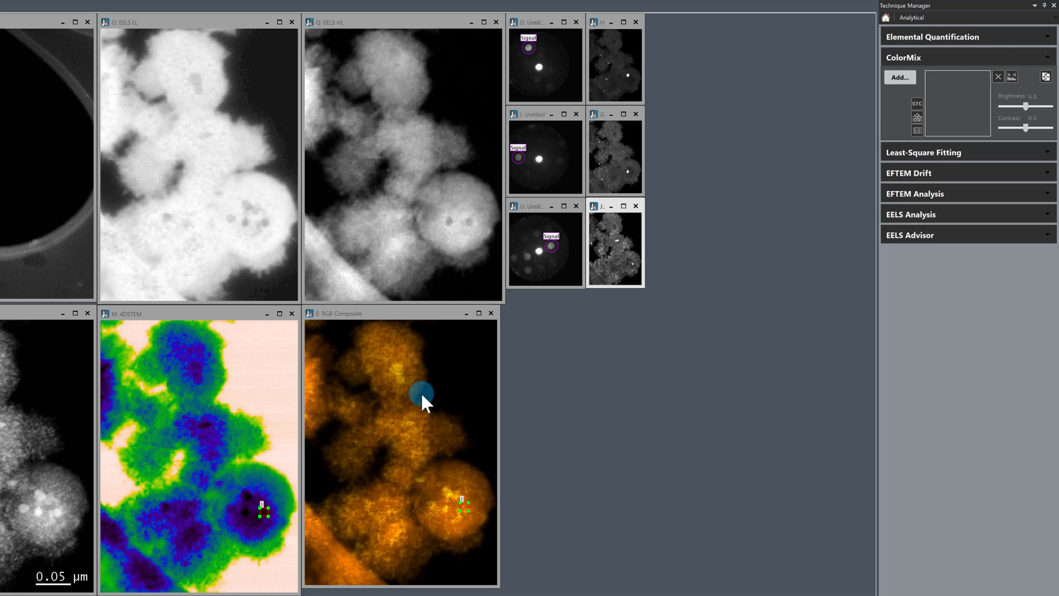
{"action": "left_click", "coordinate": [608, 72]}
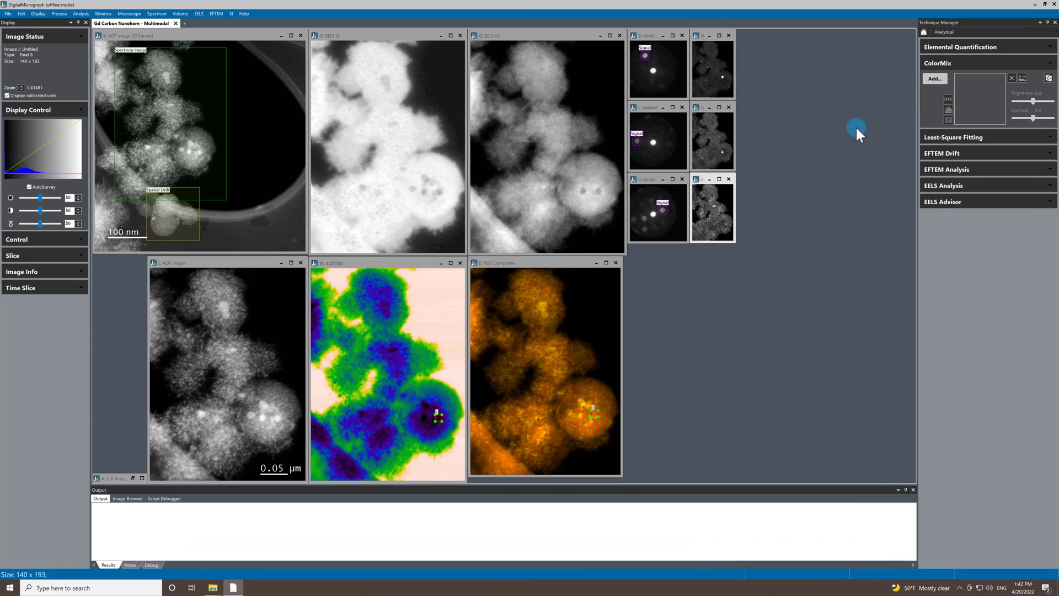
Mix integral images J, G and H into an RGB composite placed at the right.
{"action": "left_click", "coordinate": [935, 78]}
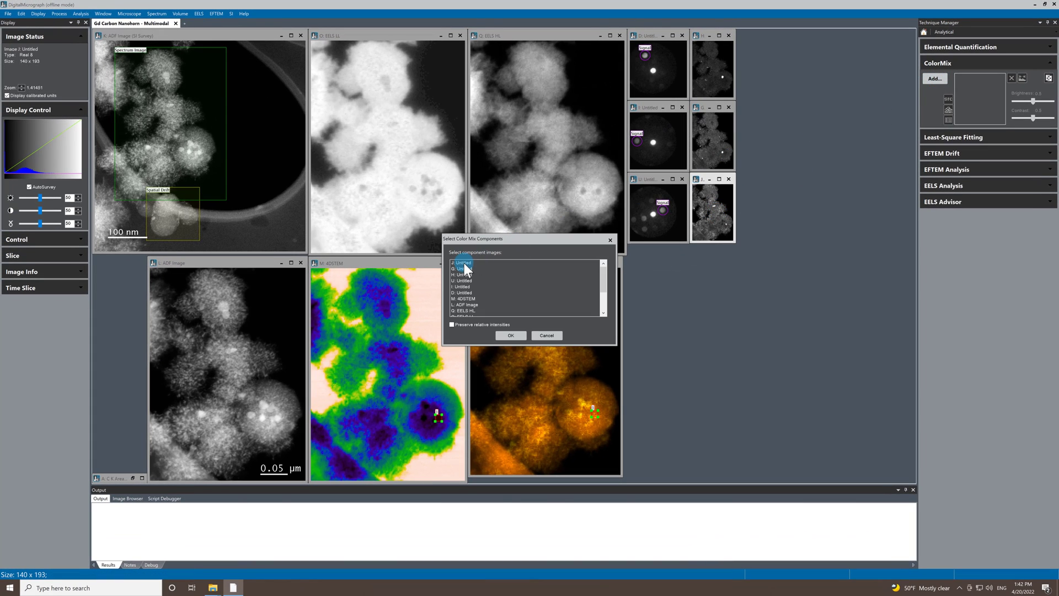
{"action": "left_click_drag", "start_coordinate": [462, 263], "coordinate": [463, 275]}
{"action": "left_click", "coordinate": [509, 333]}
{"action": "mouse_move", "coordinate": [160, 37]}
{"action": "left_mouse_down"}
{"action": "mouse_move", "coordinate": [796, 222]}
{"action": "mouse_move", "coordinate": [797, 250]}
{"action": "left_mouse_up"}
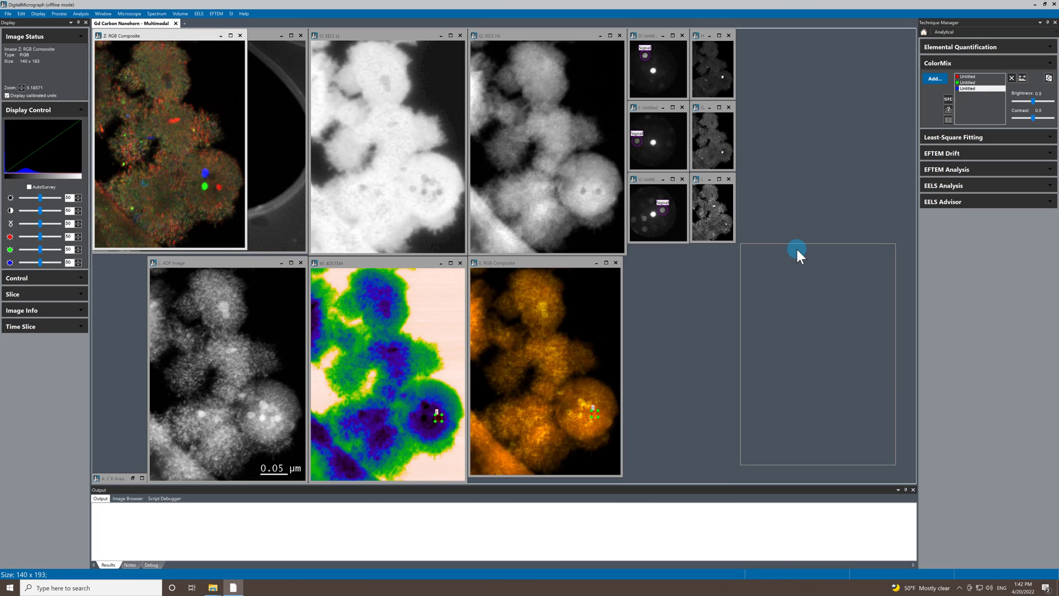
{"action": "left_click_drag", "start_coordinate": [797, 248], "coordinate": [798, 250]}
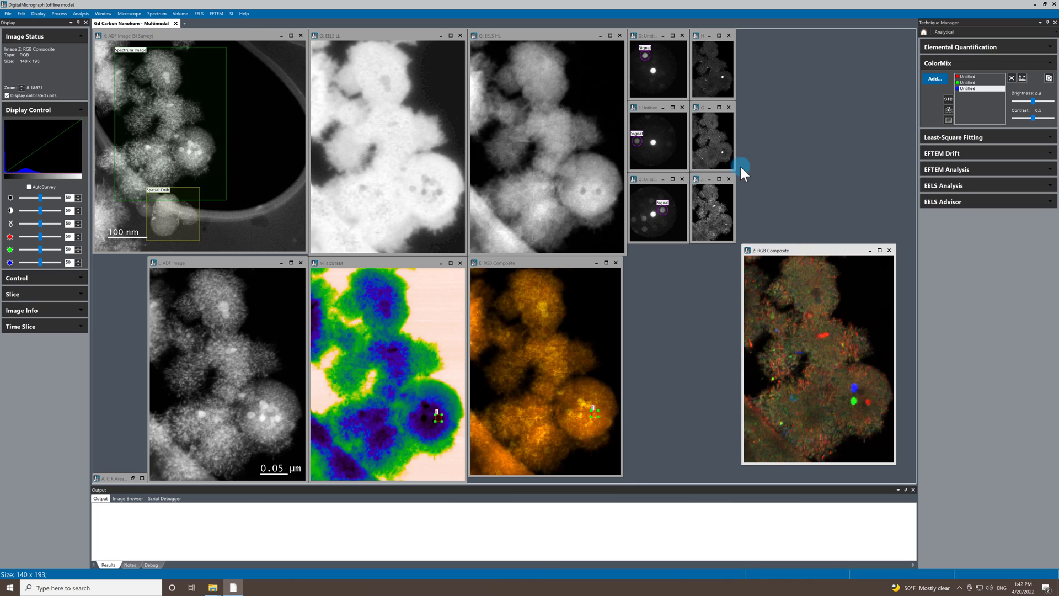
Mix diffraction copies U, I and D into the AA RGB composite and move it right.
{"action": "left_click", "coordinate": [650, 36]}
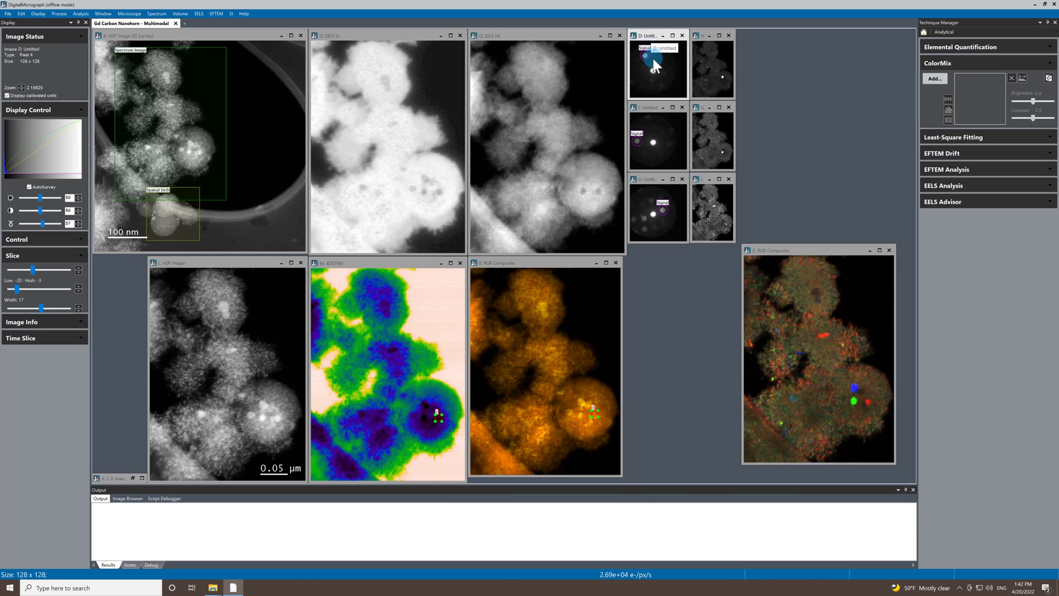
{"action": "left_click", "coordinate": [662, 132]}
{"action": "left_click", "coordinate": [667, 188]}
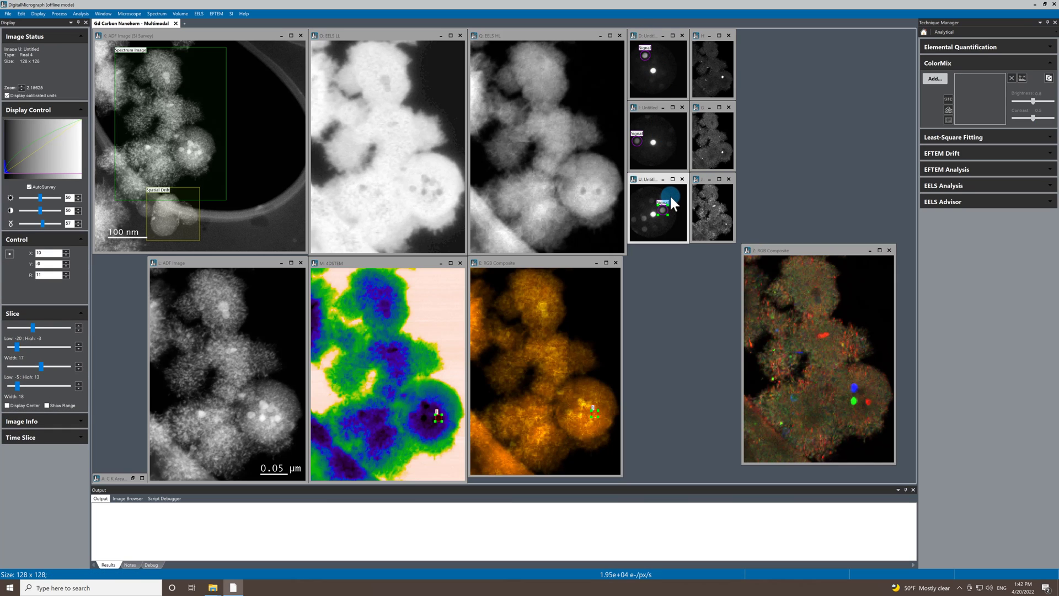
{"action": "left_click", "coordinate": [934, 79]}
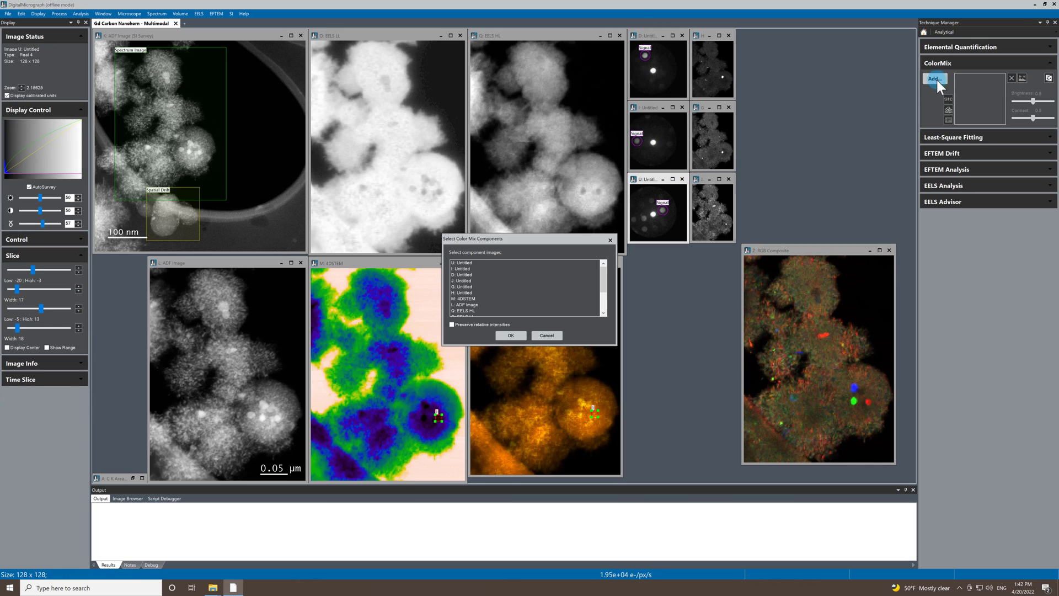
{"action": "left_click_drag", "start_coordinate": [472, 264], "coordinate": [468, 275]}
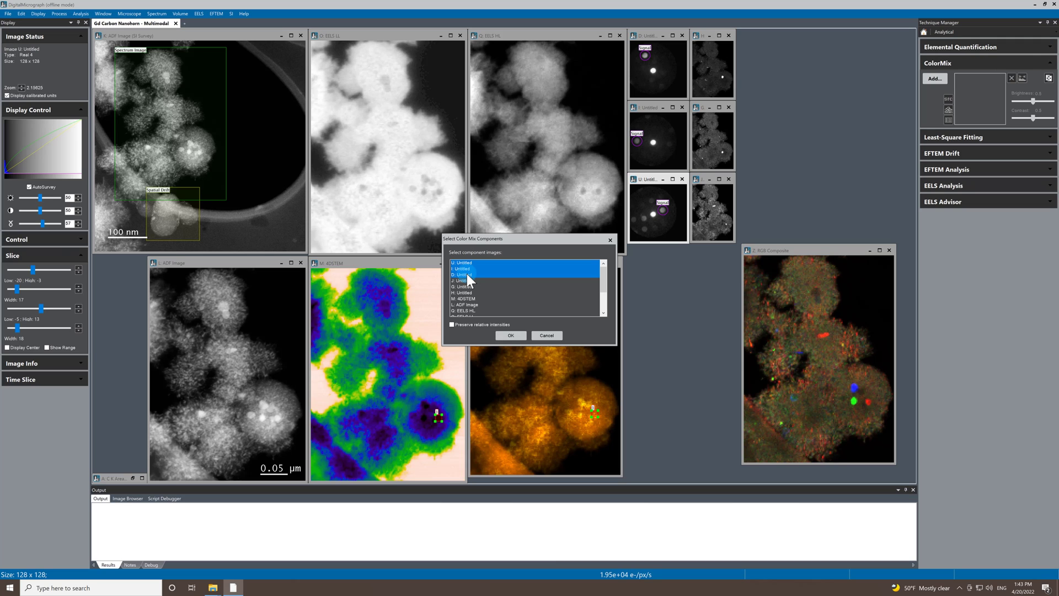
{"action": "left_click", "coordinate": [515, 337]}
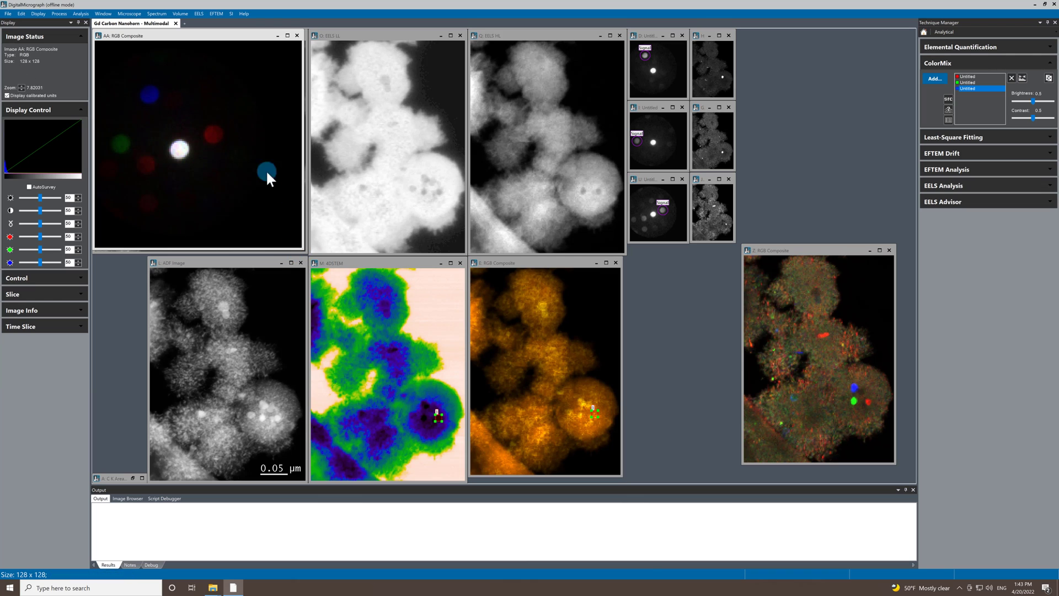
{"action": "left_click_drag", "start_coordinate": [211, 38], "coordinate": [649, 256]}
Close or minimize the small untitled image windows.
{"action": "left_click", "coordinate": [661, 35]}
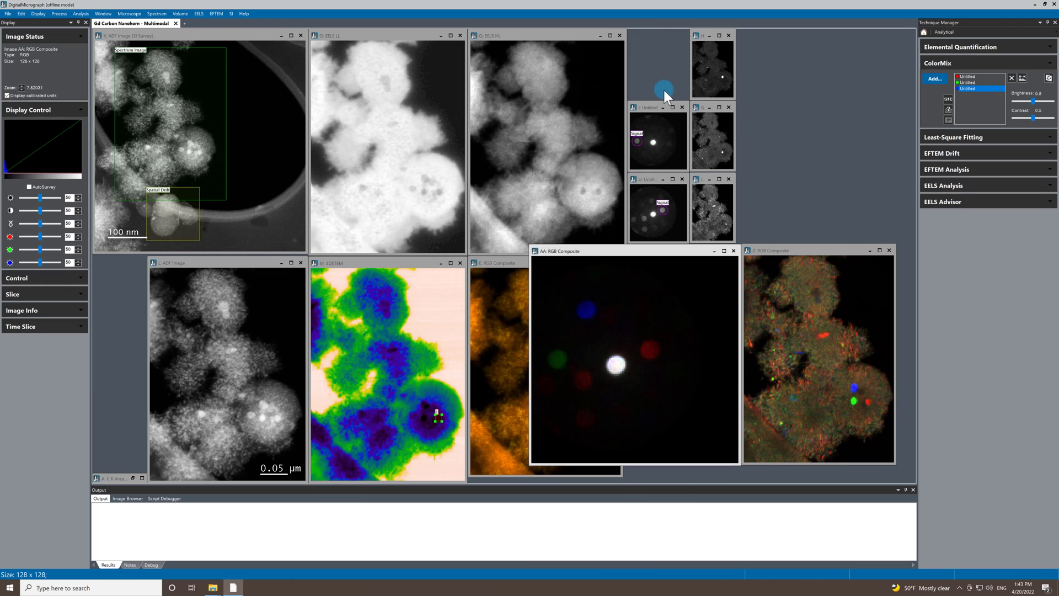
{"action": "left_click", "coordinate": [662, 107]}
{"action": "left_click", "coordinate": [673, 179]}
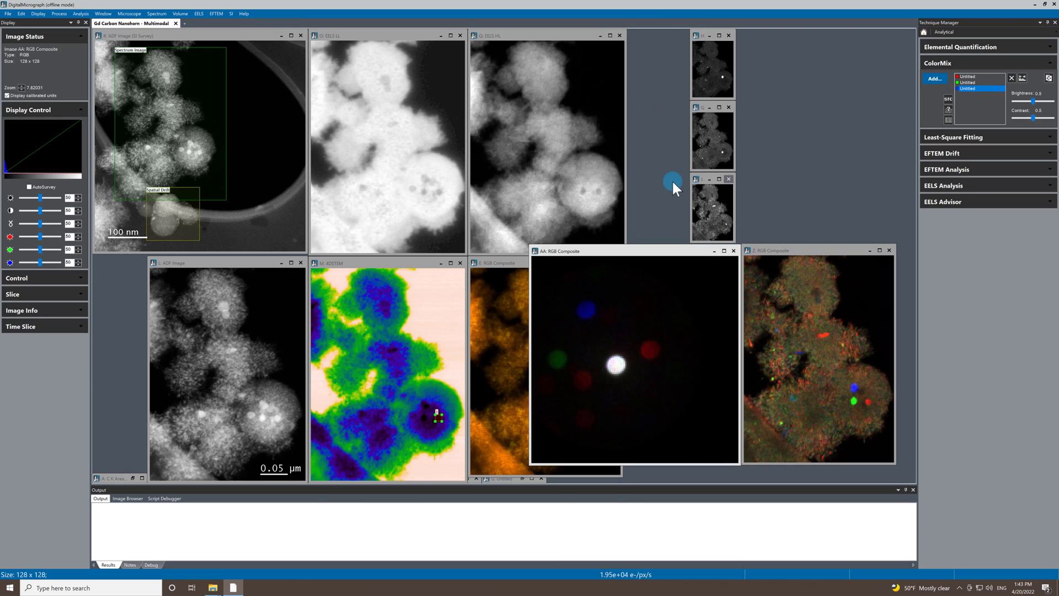
{"action": "left_click", "coordinate": [709, 107]}
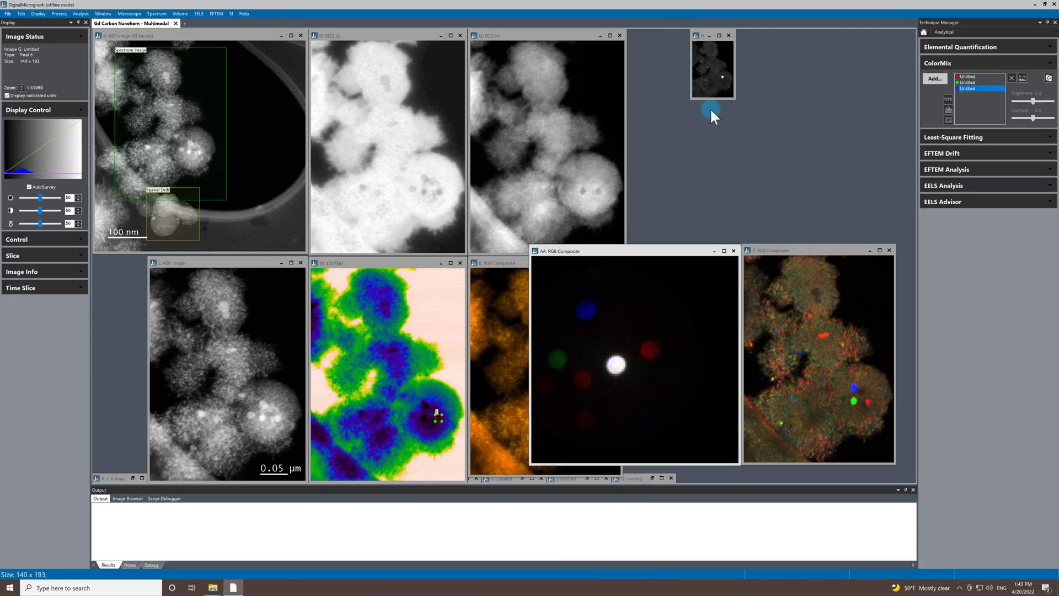
{"action": "left_click", "coordinate": [709, 35]}
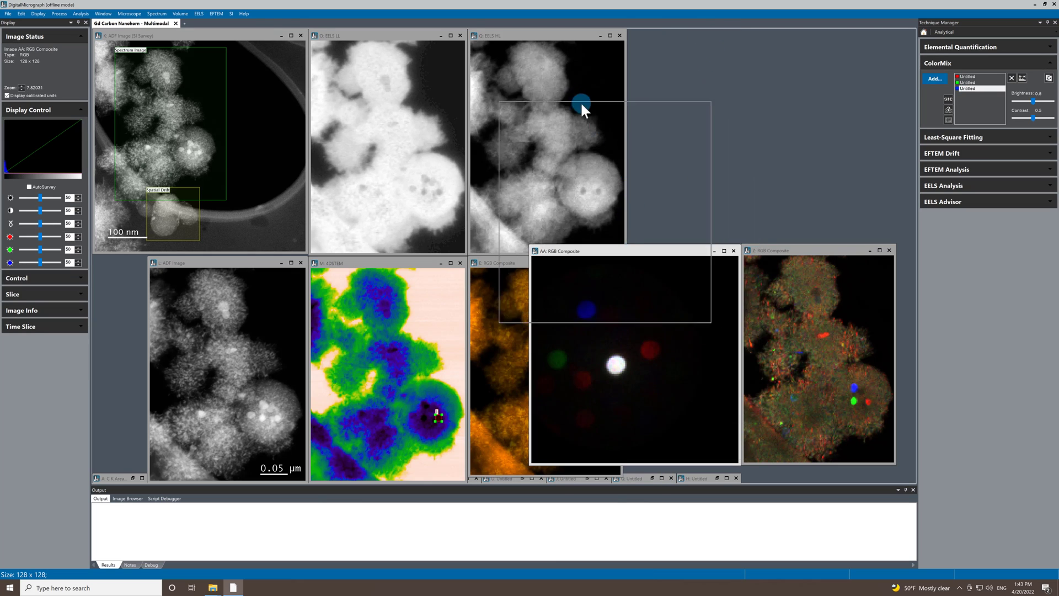
Move Z: RGB Composite to the top row and shrink AA: RGB Composite into the top right.
{"action": "left_click_drag", "start_coordinate": [615, 249], "coordinate": [502, 141]}
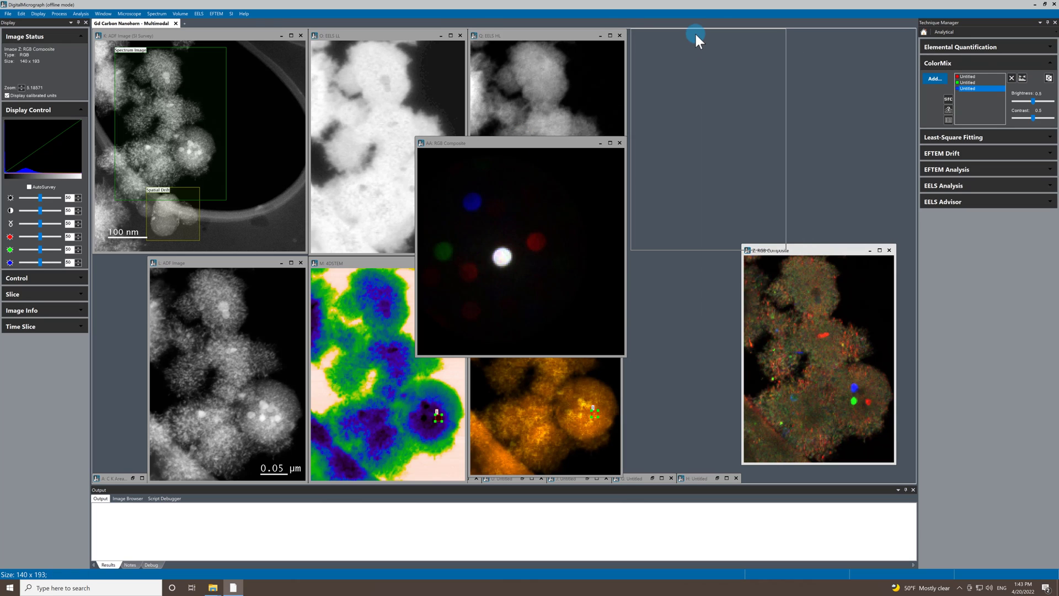
{"action": "left_click_drag", "start_coordinate": [805, 238], "coordinate": [693, 36]}
{"action": "left_click_drag", "start_coordinate": [555, 140], "coordinate": [733, 155]}
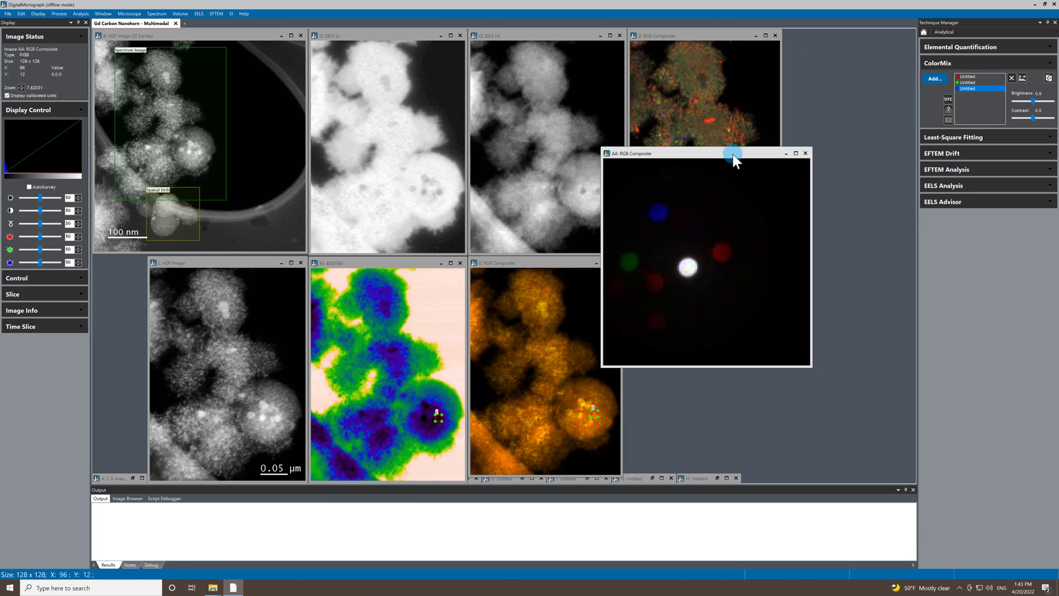
{"action": "left_click_drag", "start_coordinate": [805, 360], "coordinate": [710, 265]}
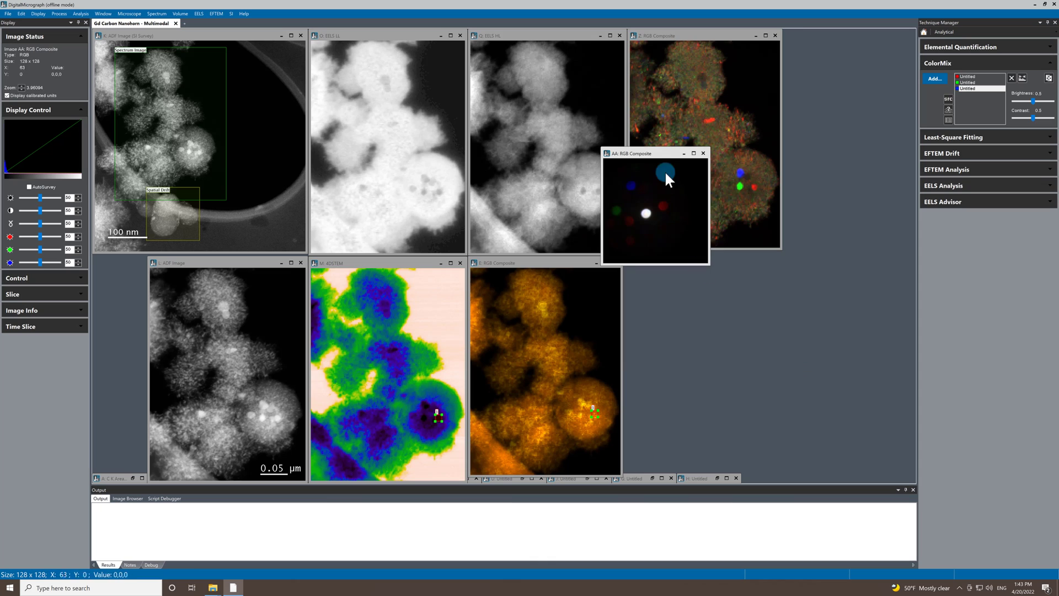
{"action": "left_click_drag", "start_coordinate": [661, 156], "coordinate": [835, 31]}
{"action": "left_click_drag", "start_coordinate": [889, 147], "coordinate": [912, 169]}
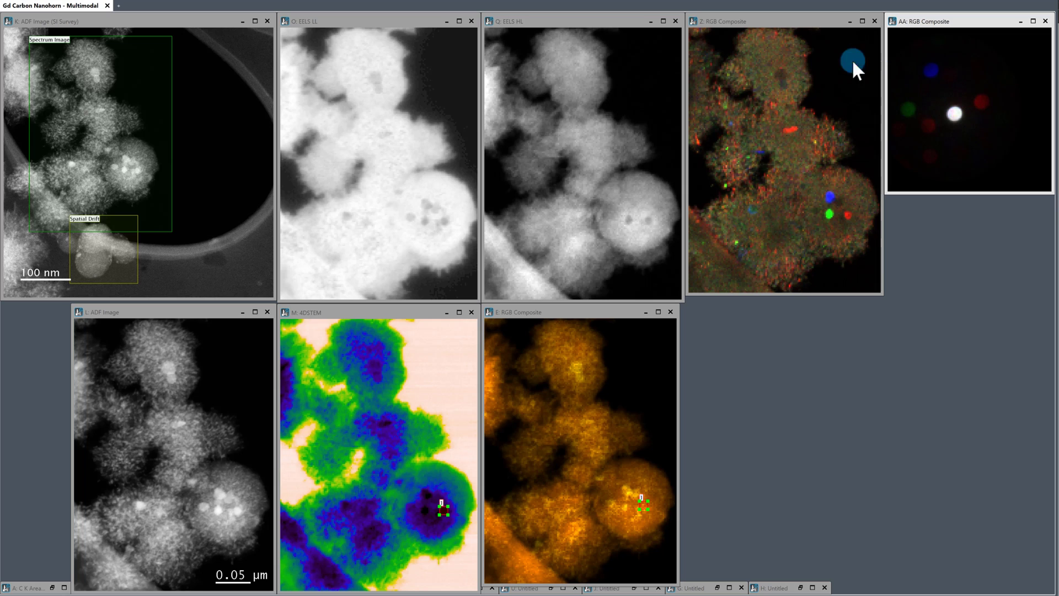
Move the orange composite's marker, pan Z onto the coloured particles, and minimize M: 4DSTEM.
{"action": "left_click", "coordinate": [763, 25]}
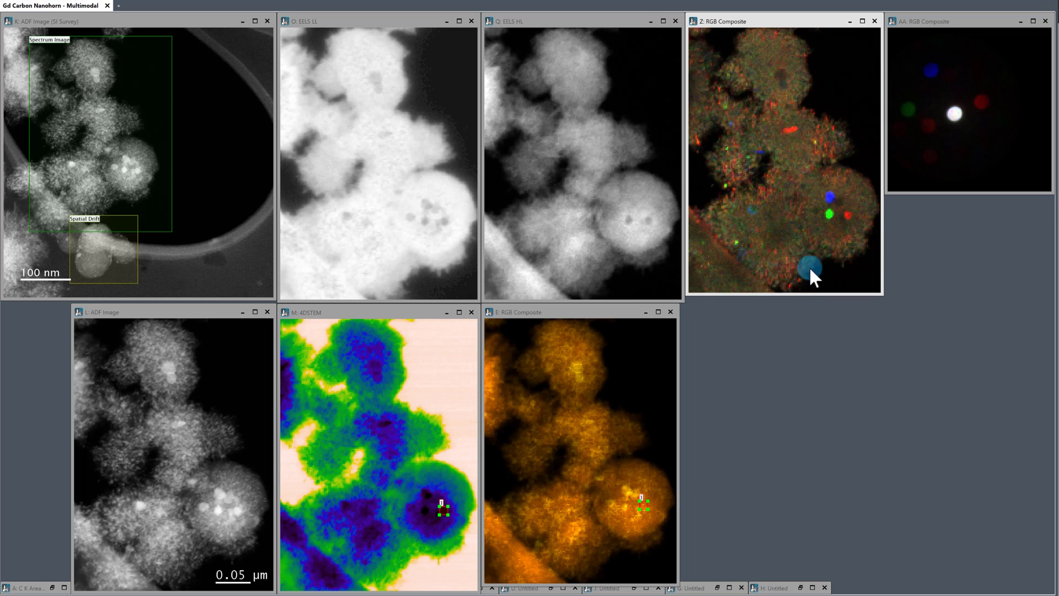
{"action": "mouse_move", "coordinate": [644, 507]}
{"action": "left_mouse_down"}
{"action": "mouse_move", "coordinate": [633, 504]}
{"action": "mouse_move", "coordinate": [831, 201]}
{"action": "left_mouse_up"}
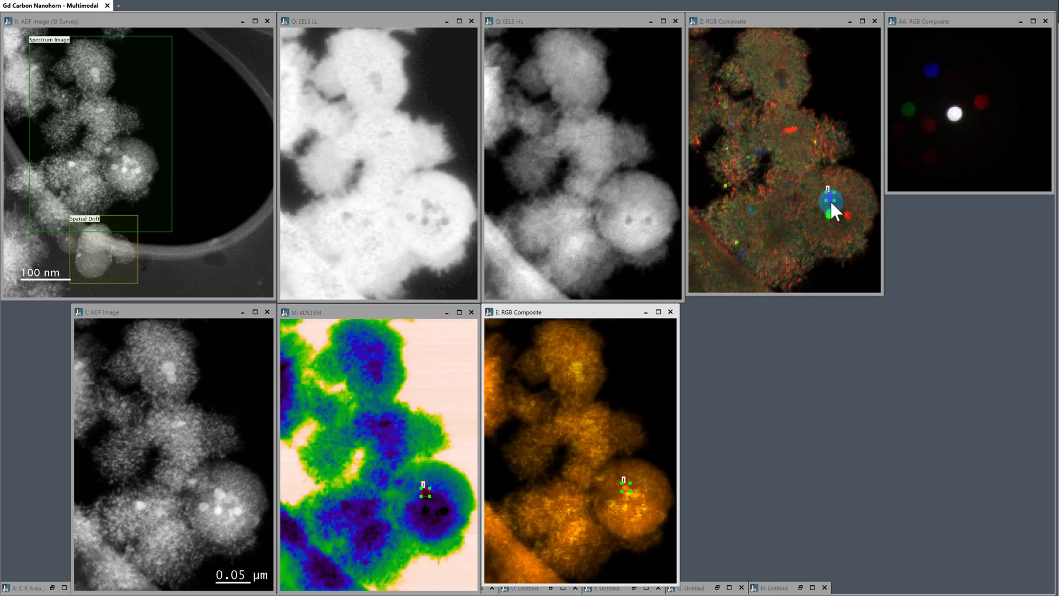
{"action": "left_click", "coordinate": [800, 172]}
{"action": "scroll", "coordinate": [858, 187], "scroll_direction": "up", "scroll_amount": 2}
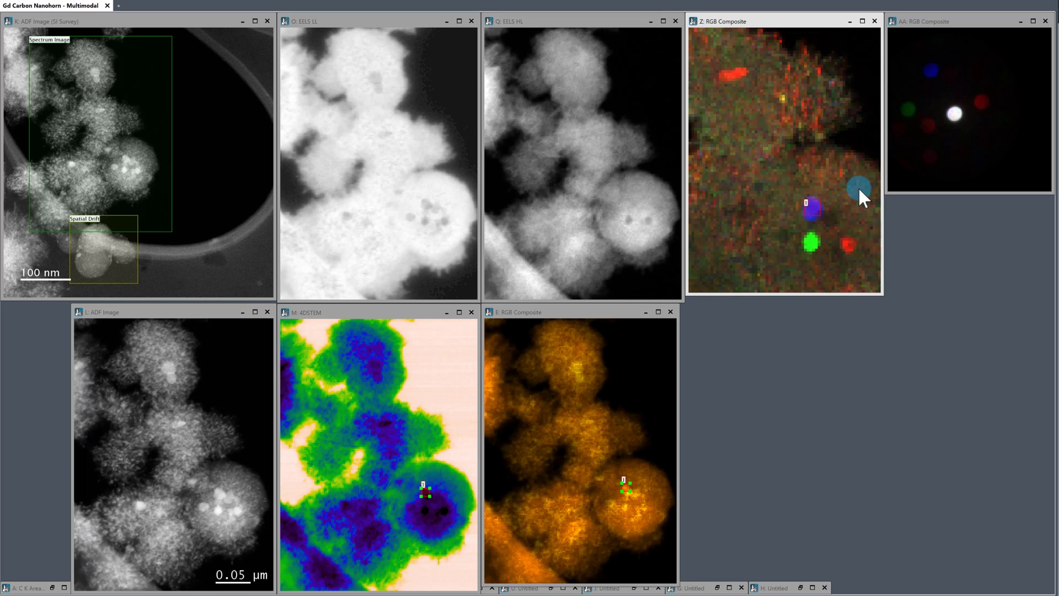
{"action": "scroll", "coordinate": [858, 186], "scroll_direction": "up", "scroll_amount": 2}
{"action": "right_click", "coordinate": [830, 200]}
{"action": "left_click", "coordinate": [844, 179]}
{"action": "mouse_move", "coordinate": [819, 245]}
{"action": "left_mouse_down"}
{"action": "mouse_move", "coordinate": [798, 158]}
{"action": "mouse_move", "coordinate": [762, 159]}
{"action": "mouse_move", "coordinate": [762, 227]}
{"action": "mouse_move", "coordinate": [837, 228]}
{"action": "mouse_move", "coordinate": [765, 157]}
{"action": "left_mouse_up"}
{"action": "right_click", "coordinate": [800, 154]}
{"action": "left_click", "coordinate": [810, 128]}
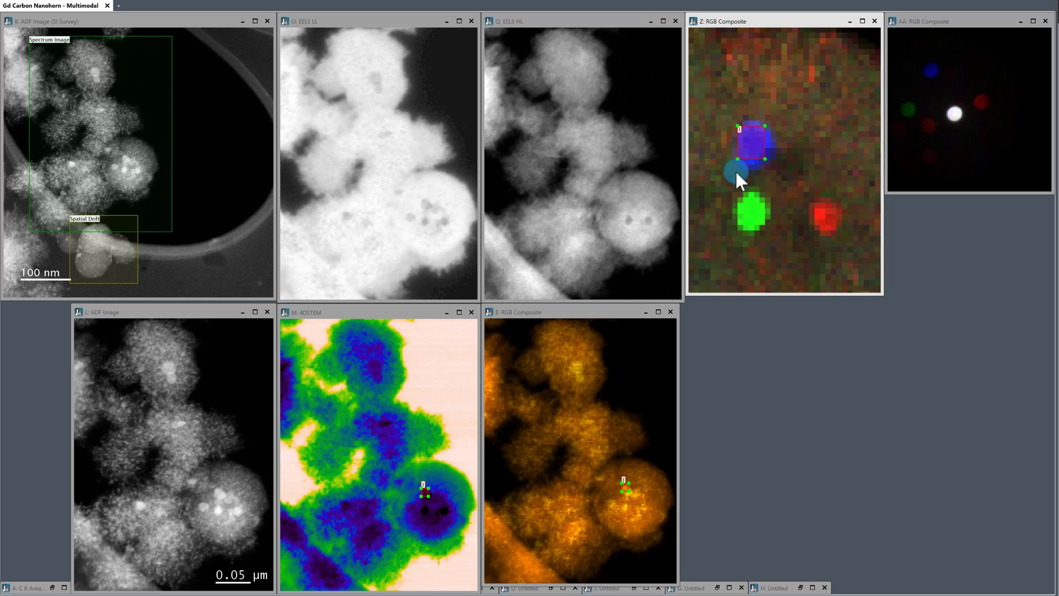
{"action": "left_click", "coordinate": [446, 313]}
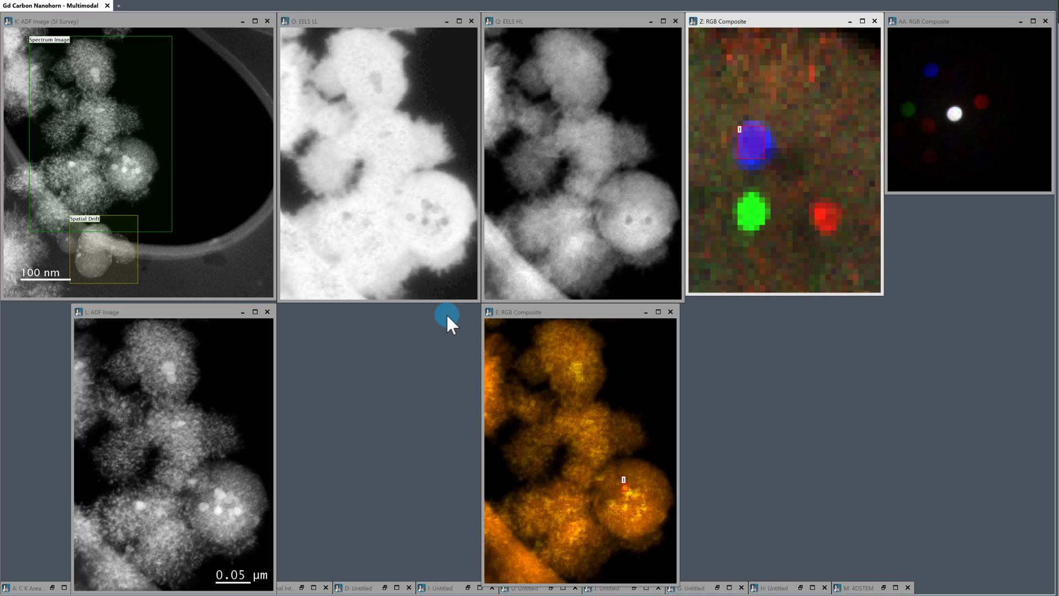
Minimize L: ADF Image, move E under EELS LL, and pick a point on Z.
{"action": "left_click", "coordinate": [242, 312]}
{"action": "left_click", "coordinate": [494, 313]}
{"action": "left_click_drag", "start_coordinate": [353, 316], "coordinate": [348, 316]}
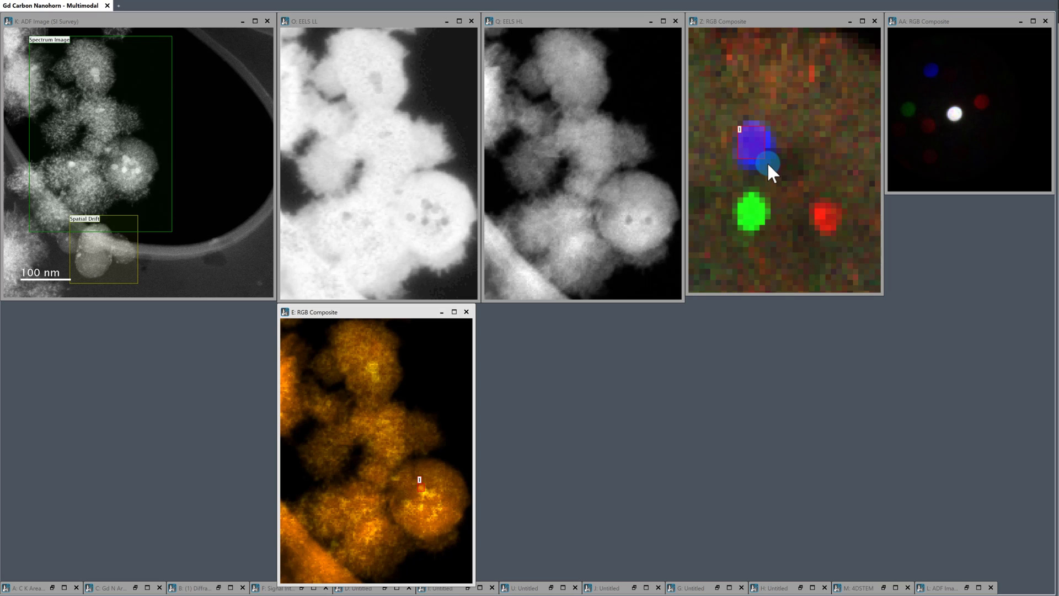
{"action": "mouse_move", "coordinate": [767, 162]}
{"action": "left_mouse_down"}
{"action": "mouse_move", "coordinate": [754, 153]}
{"action": "mouse_move", "coordinate": [632, 215]}
{"action": "left_mouse_up"}
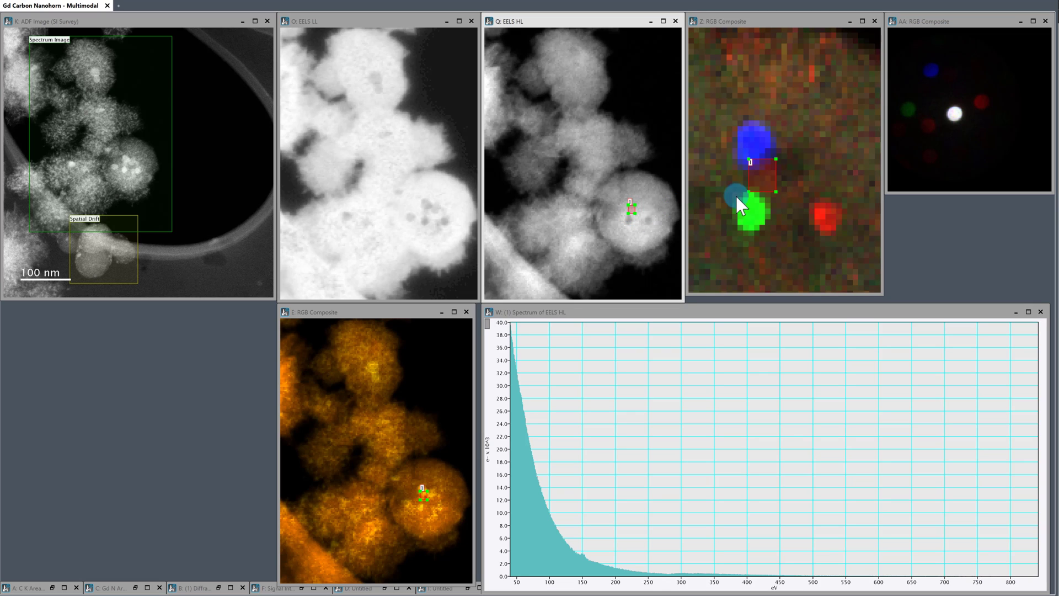
Move the pick onto the blue particle, widen the spectrum, and limit energy to about 70–650 eV.
{"action": "mouse_move", "coordinate": [766, 190]}
{"action": "left_mouse_down"}
{"action": "mouse_move", "coordinate": [756, 156]}
{"action": "mouse_move", "coordinate": [227, 303]}
{"action": "mouse_move", "coordinate": [220, 323]}
{"action": "left_mouse_up"}
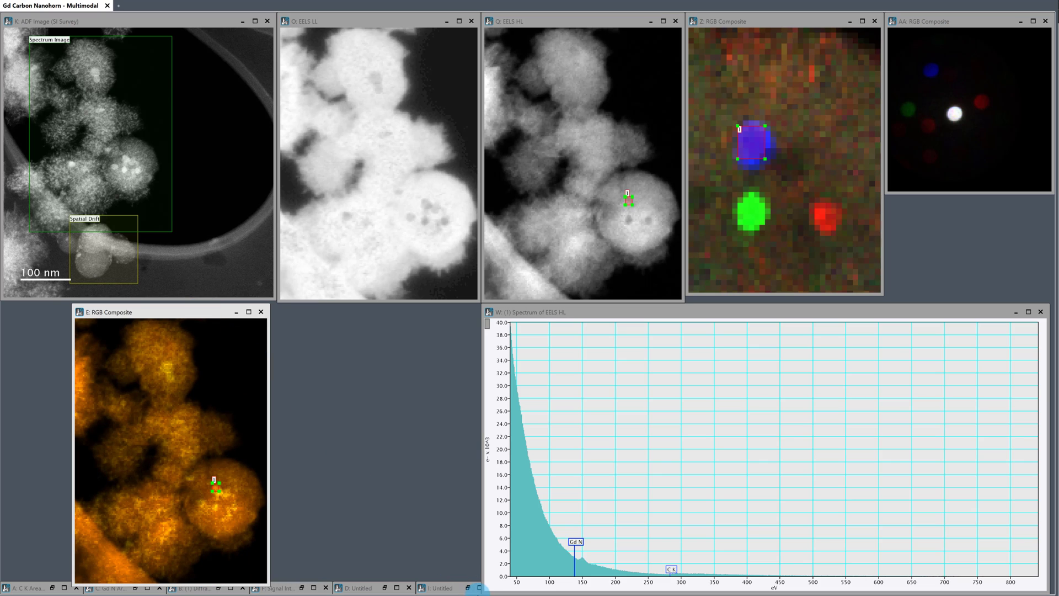
{"action": "left_click_drag", "start_coordinate": [539, 312], "coordinate": [331, 313]}
{"action": "left_click_drag", "start_coordinate": [843, 350], "coordinate": [1053, 372]}
{"action": "left_click_drag", "start_coordinate": [289, 569], "coordinate": [284, 571]}
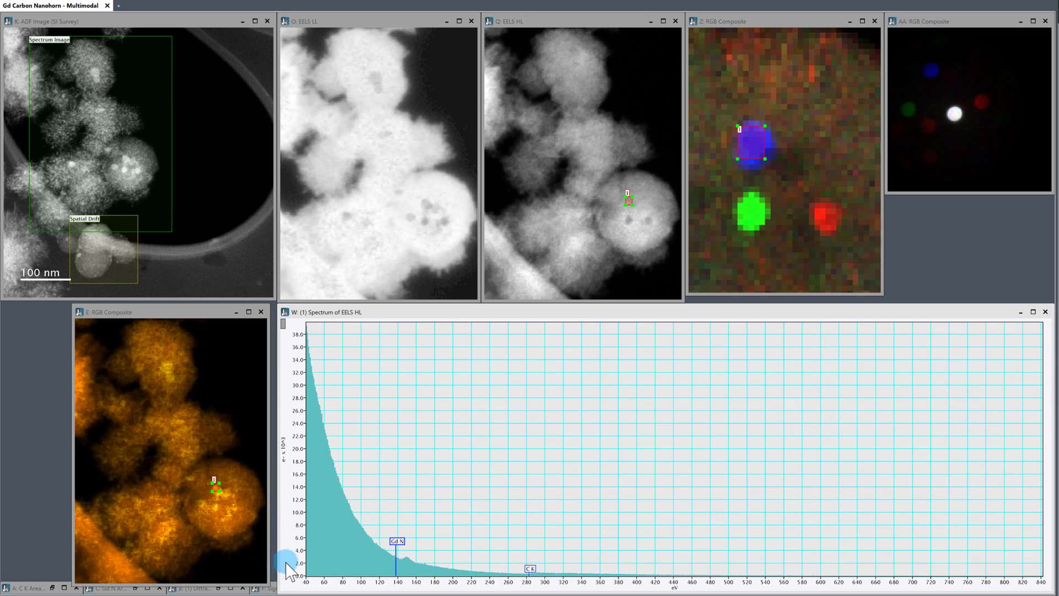
{"action": "mouse_move", "coordinate": [284, 571]}
{"action": "left_mouse_down"}
{"action": "mouse_move", "coordinate": [292, 496]}
{"action": "mouse_move", "coordinate": [294, 548]}
{"action": "left_mouse_up"}
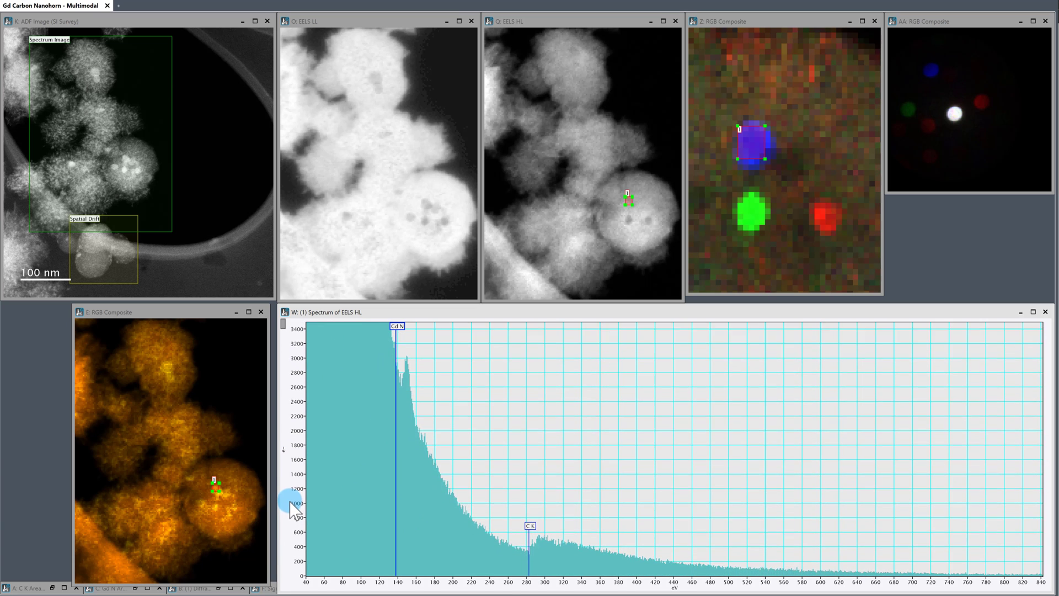
{"action": "left_click_drag", "start_coordinate": [294, 549], "coordinate": [291, 507]}
{"action": "left_click_drag", "start_coordinate": [506, 586], "coordinate": [552, 586]}
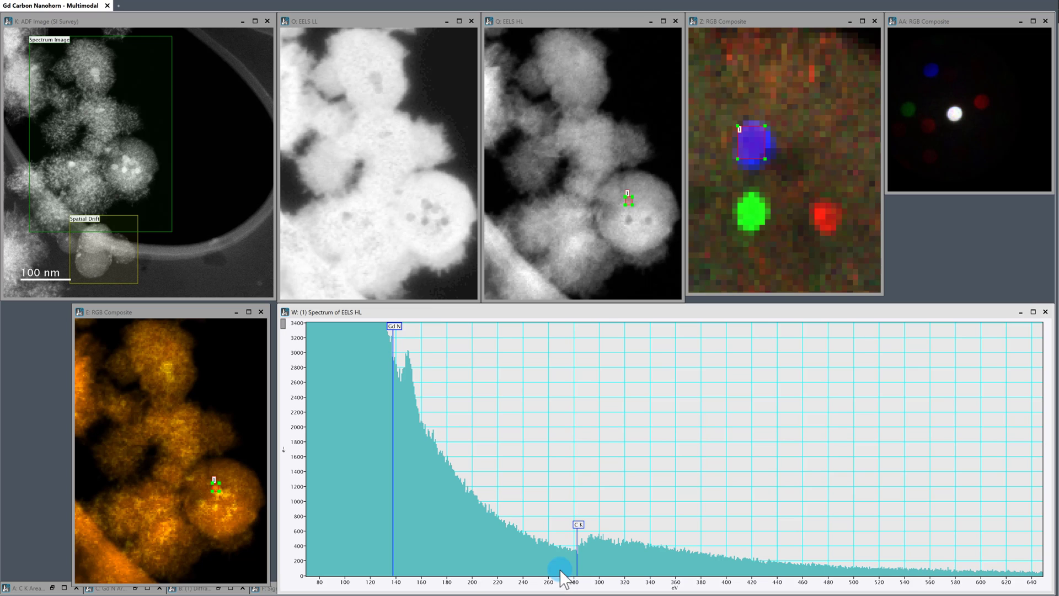
Shrink the blue-particle pick area and set the intensity scale to 0–650.
{"action": "left_click", "coordinate": [766, 160]}
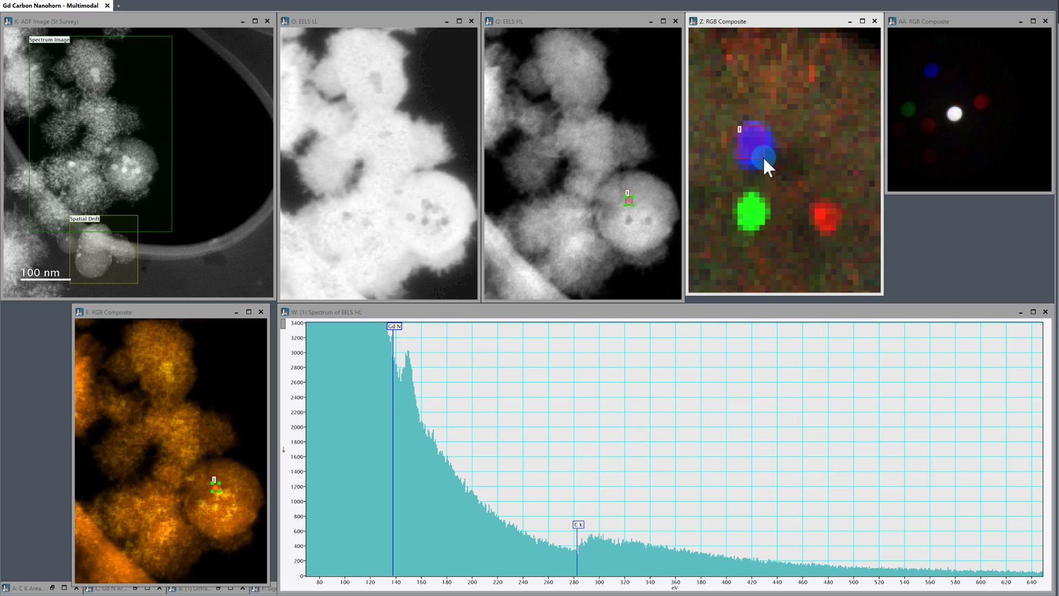
{"action": "left_click_drag", "start_coordinate": [762, 156], "coordinate": [760, 149]}
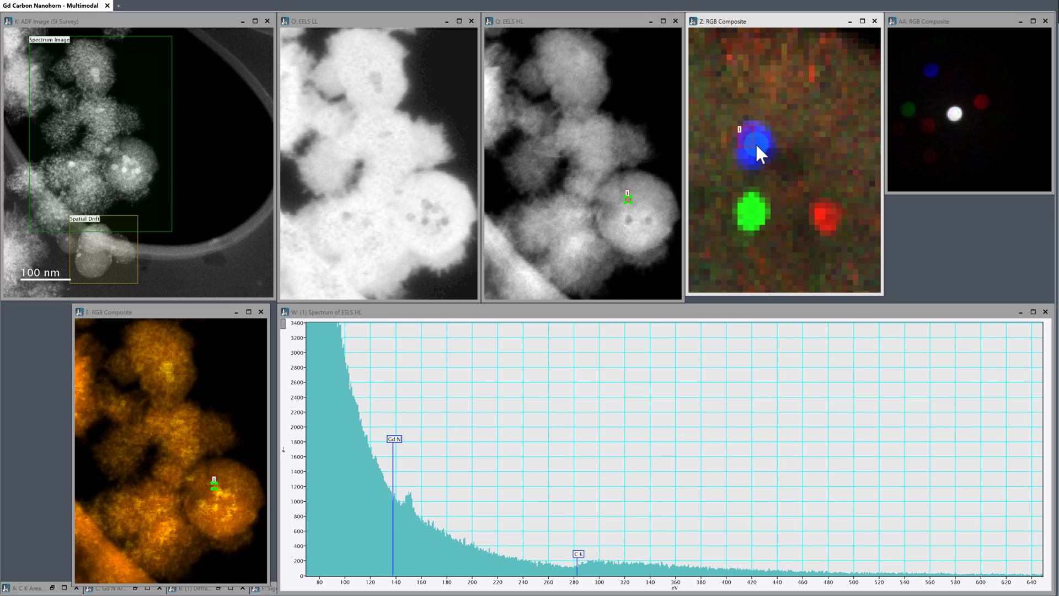
{"action": "left_click_drag", "start_coordinate": [761, 148], "coordinate": [747, 134]}
{"action": "left_click_drag", "start_coordinate": [295, 518], "coordinate": [293, 490]}
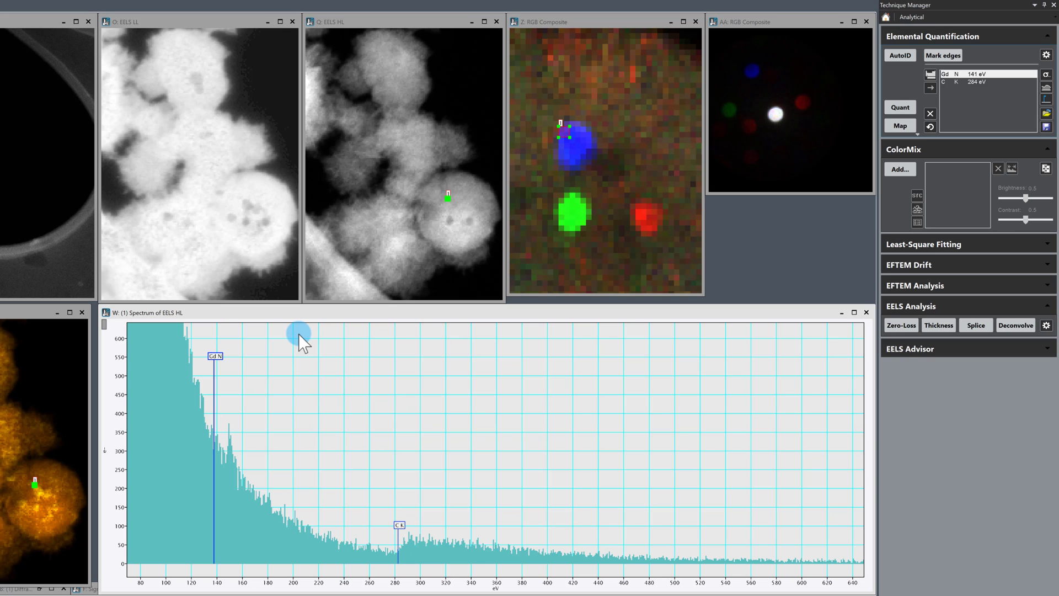
{"action": "left_click", "coordinate": [374, 22]}
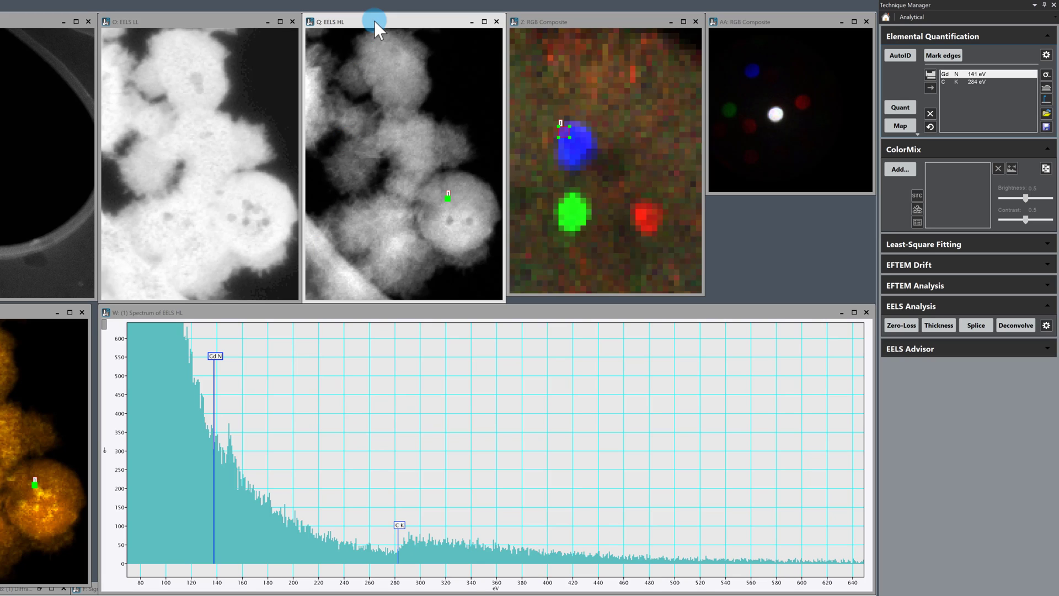
Run Simple Denoise under Data Fit › MSA Analysis to show the PCA eigenvalue plot.
{"action": "left_click", "coordinate": [886, 19]}
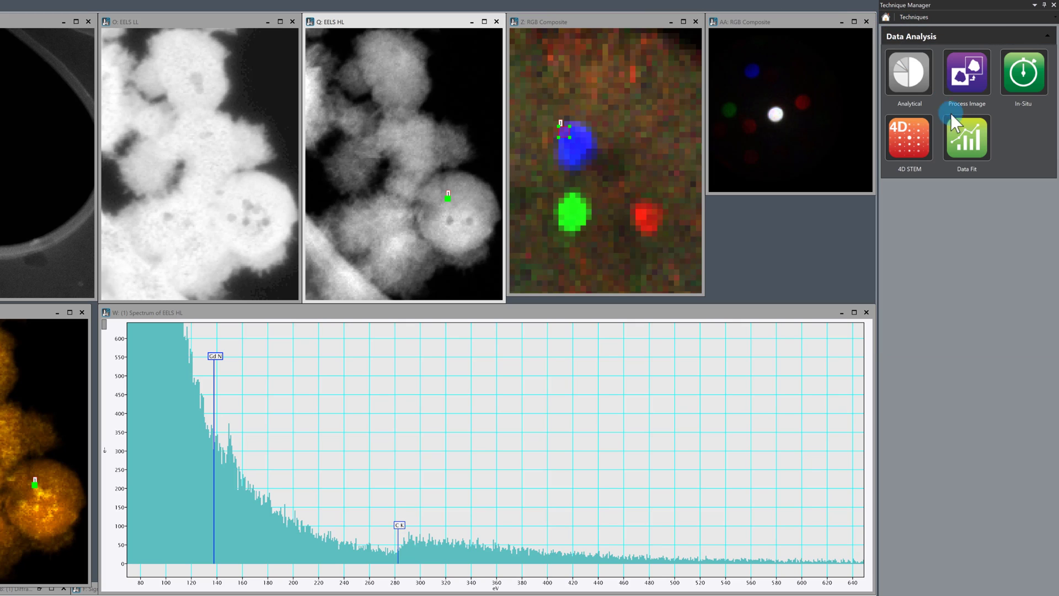
{"action": "left_click", "coordinate": [967, 137]}
{"action": "left_click", "coordinate": [906, 86]}
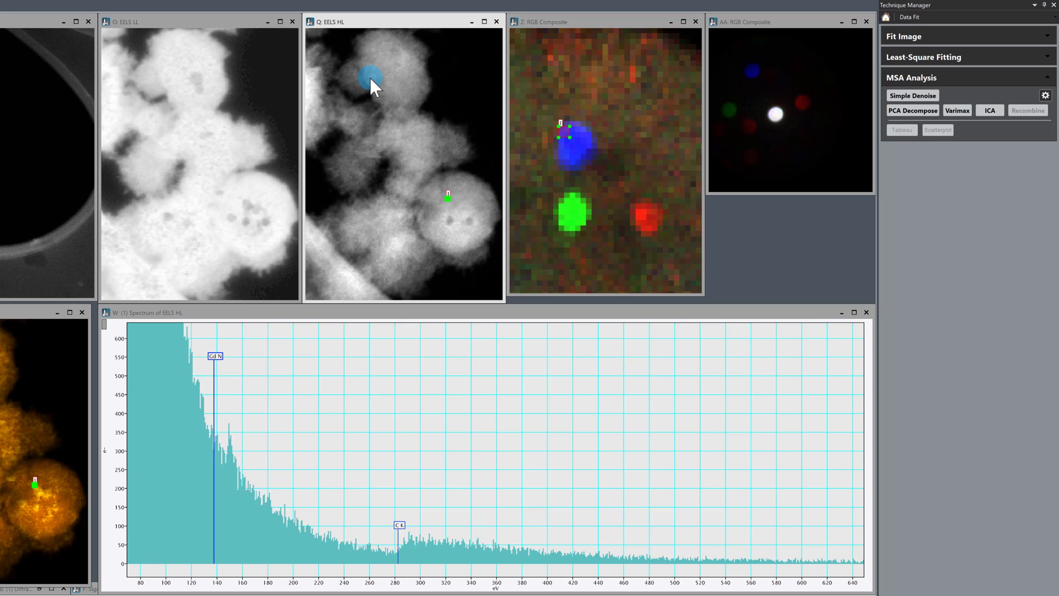
{"action": "left_click", "coordinate": [913, 98]}
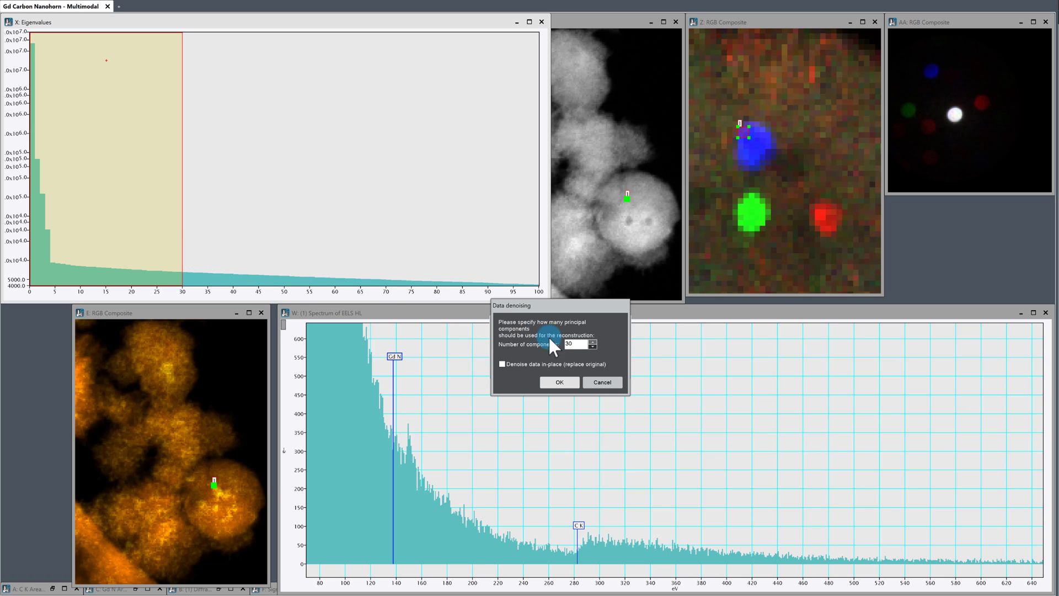
Denoise the high-loss EELS data using 50 principal components.
{"action": "double_click", "coordinate": [571, 344]}
{"action": "type", "text": "50"}
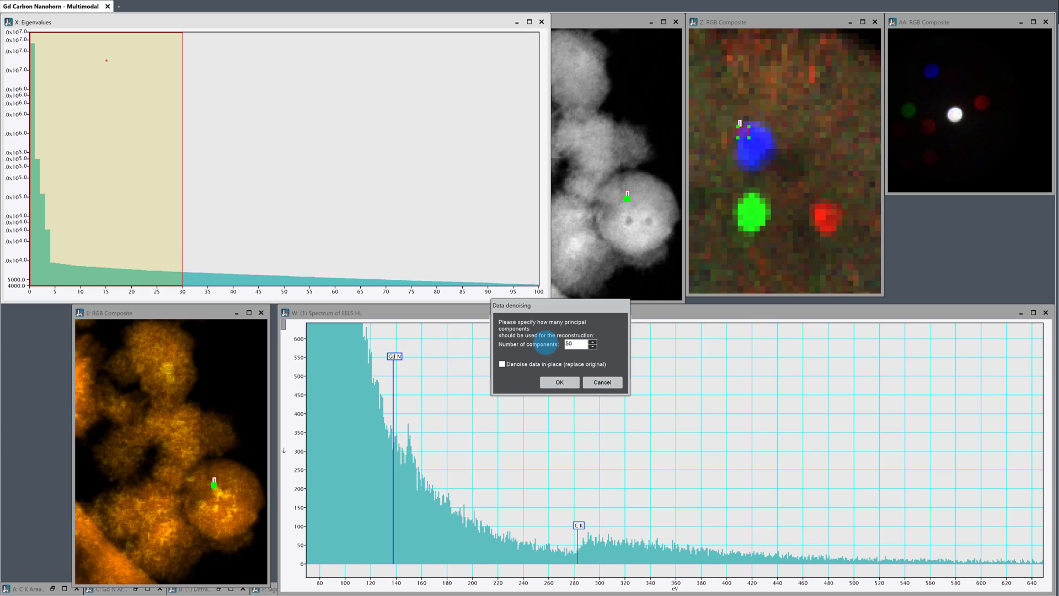
{"action": "left_click", "coordinate": [561, 383]}
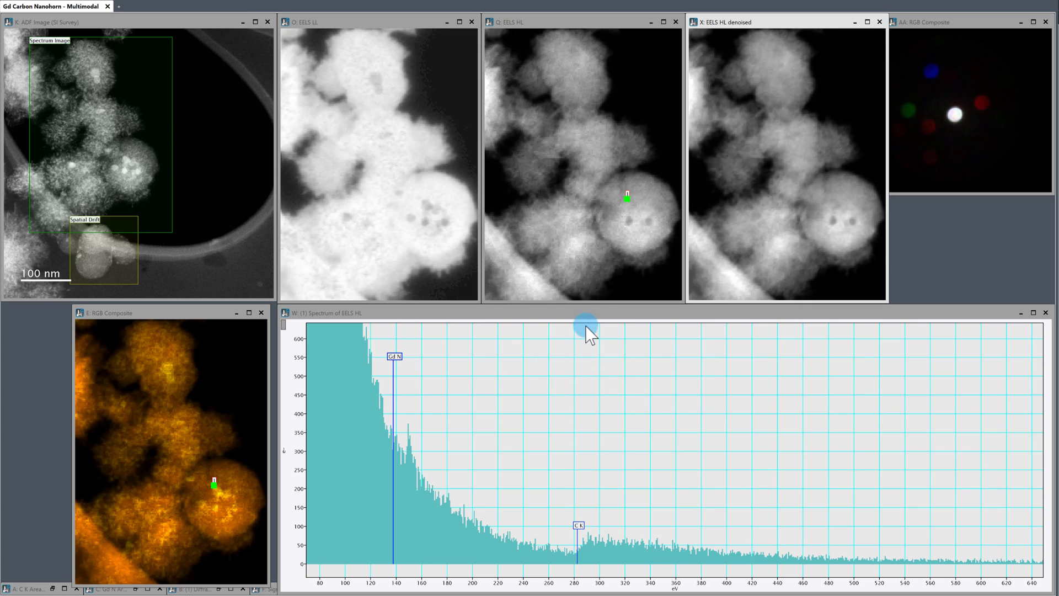
Pick a spectrum from the EELS HL denoised map, rescale its intensity axis and reposition its window.
{"action": "left_click", "coordinate": [629, 203]}
{"action": "left_click_drag", "start_coordinate": [629, 201], "coordinate": [631, 203]}
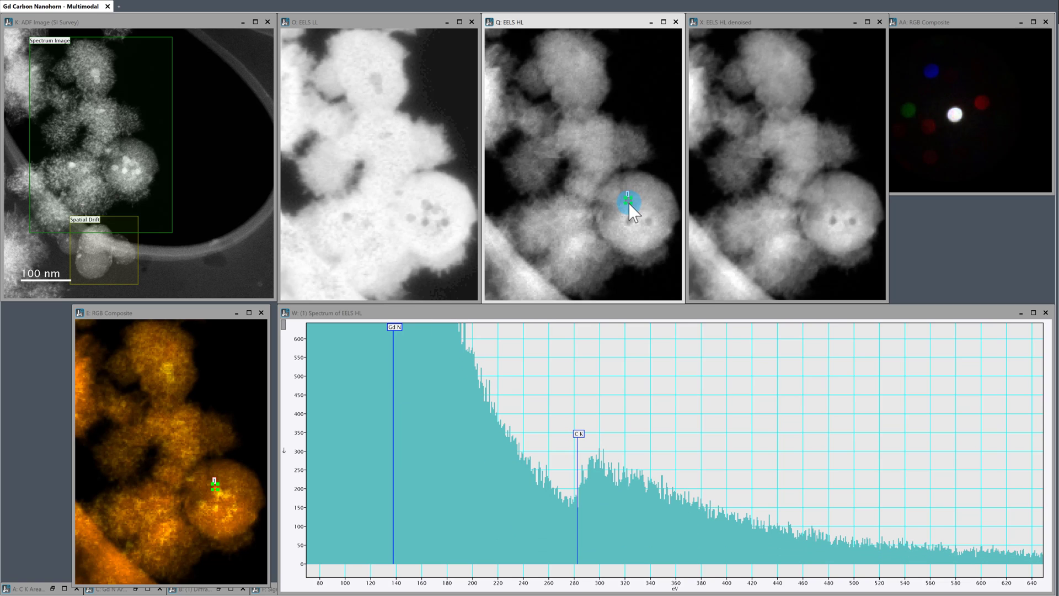
{"action": "mouse_move", "coordinate": [629, 203]}
{"action": "left_mouse_down"}
{"action": "mouse_move", "coordinate": [838, 220]}
{"action": "mouse_move", "coordinate": [838, 210]}
{"action": "left_mouse_up"}
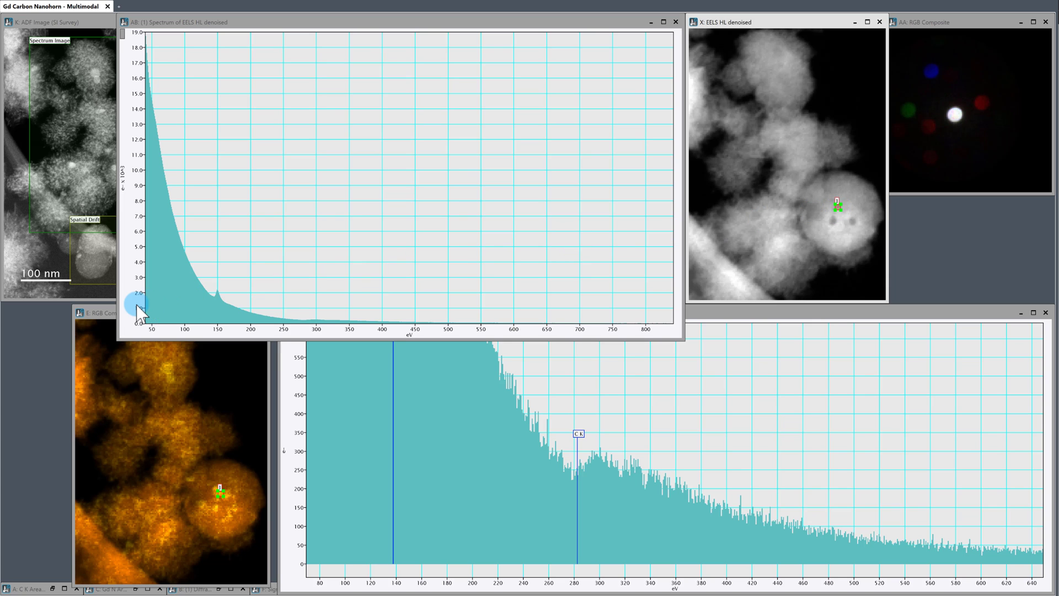
{"action": "mouse_move", "coordinate": [136, 304]}
{"action": "left_mouse_down"}
{"action": "mouse_move", "coordinate": [132, 181]}
{"action": "mouse_move", "coordinate": [213, 231]}
{"action": "left_mouse_up"}
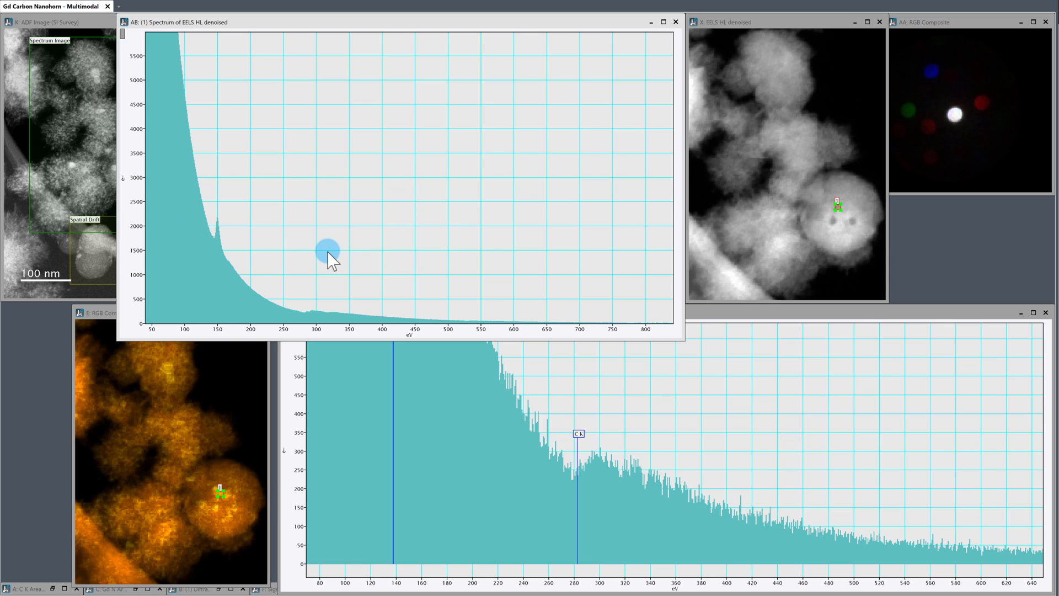
{"action": "mouse_move", "coordinate": [351, 22]}
{"action": "left_mouse_down"}
{"action": "mouse_move", "coordinate": [365, 74]}
{"action": "mouse_move", "coordinate": [403, 86]}
{"action": "left_mouse_up"}
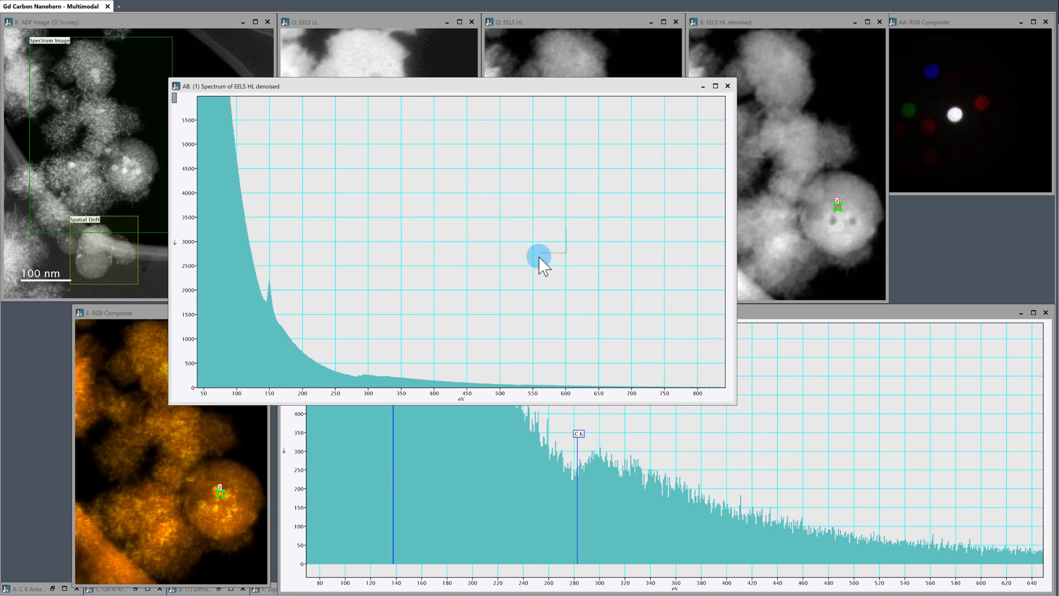
{"action": "right_click", "coordinate": [538, 258]}
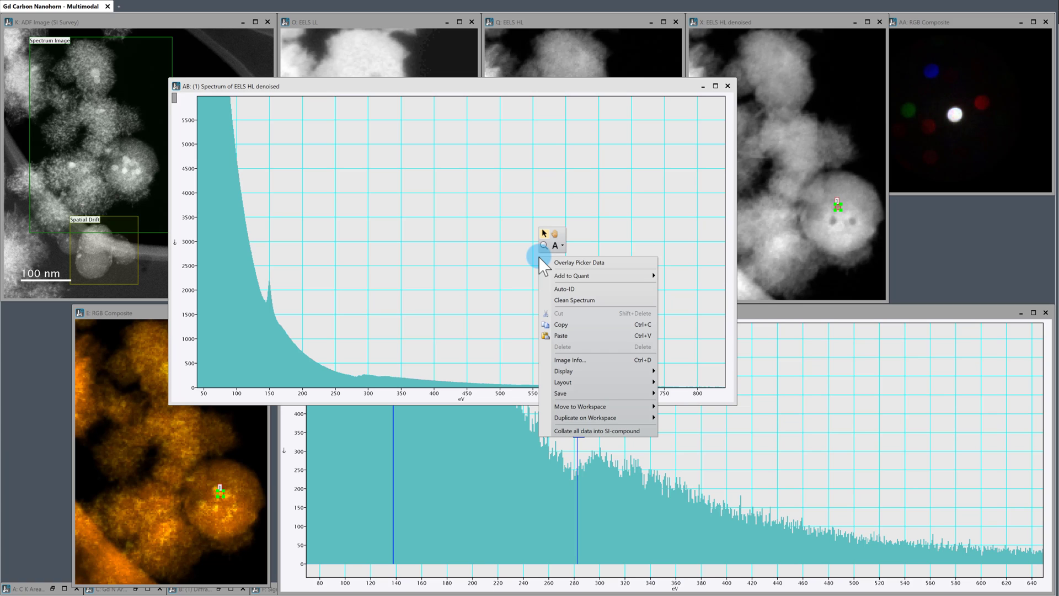
Overlay the picker data on the raw spectrum and zoom to about 0–2800 counts, 90–740 eV.
{"action": "left_click", "coordinate": [608, 262]}
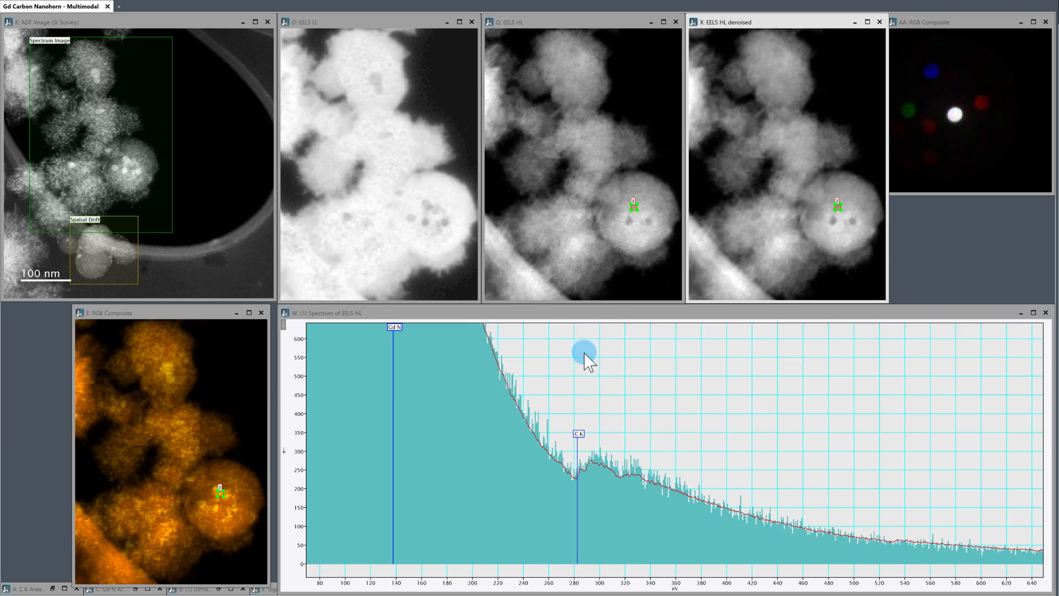
{"action": "key", "text": "a"}
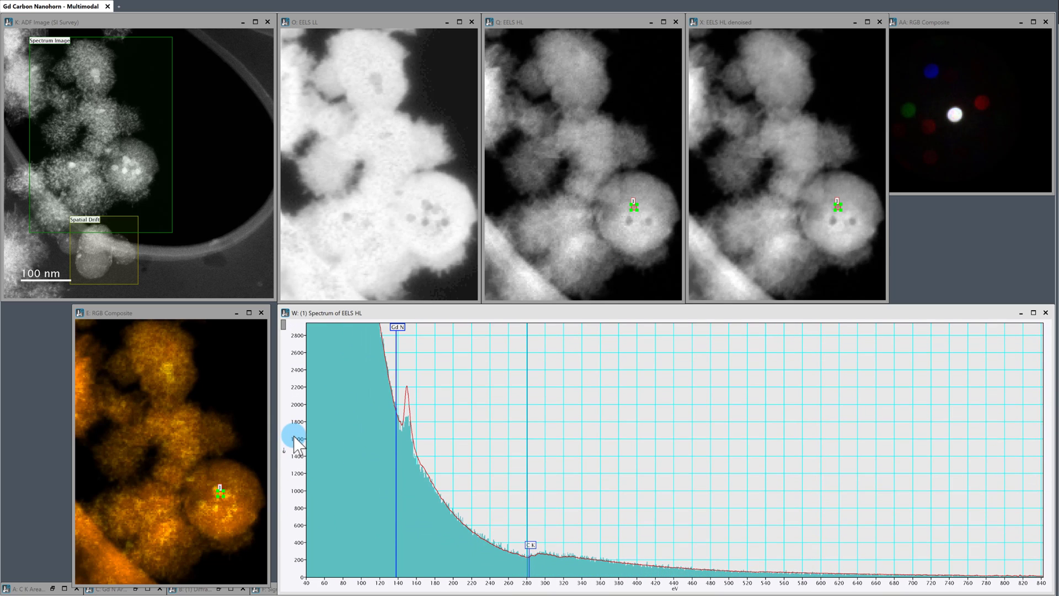
{"action": "left_click_drag", "start_coordinate": [297, 563], "coordinate": [296, 442]}
{"action": "left_click_drag", "start_coordinate": [551, 581], "coordinate": [559, 586]}
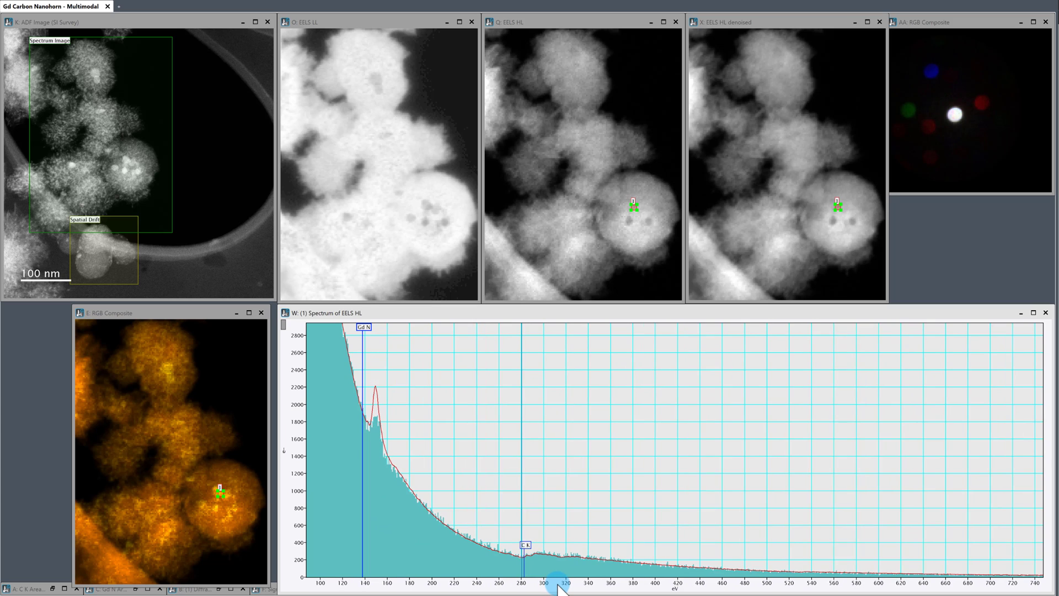
In Line Plot settings, rename Slice1 to 'denoise' and give it a green line.
{"action": "right_click", "coordinate": [545, 429]}
{"action": "left_click", "coordinate": [621, 530]}
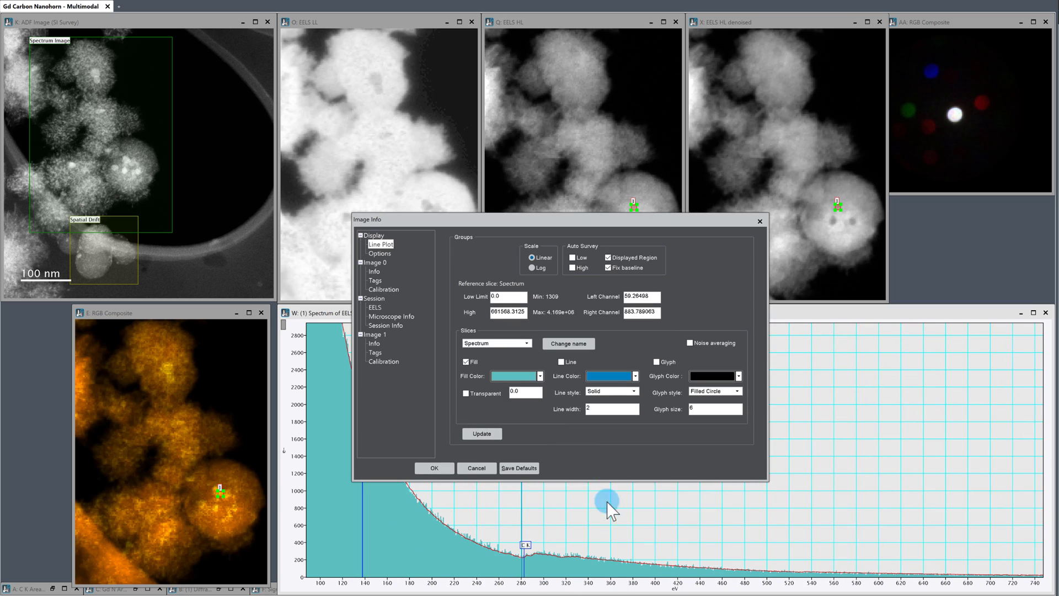
{"action": "left_click", "coordinate": [527, 342]}
{"action": "left_click", "coordinate": [503, 357]}
{"action": "left_click", "coordinate": [568, 342]}
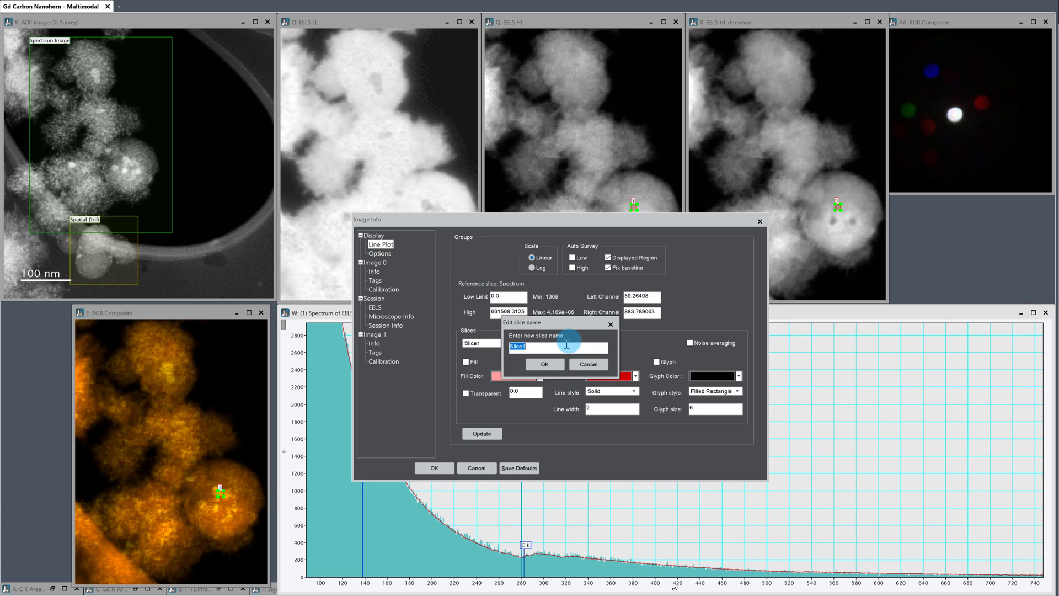
{"action": "type", "text": "denoise"}
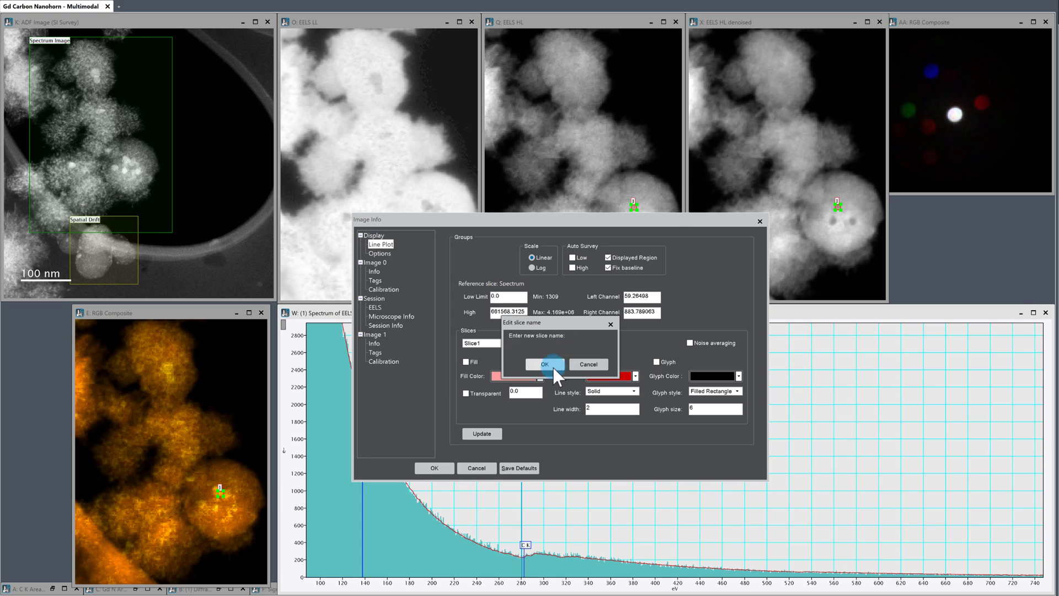
{"action": "left_click", "coordinate": [553, 368]}
{"action": "left_click", "coordinate": [635, 376]}
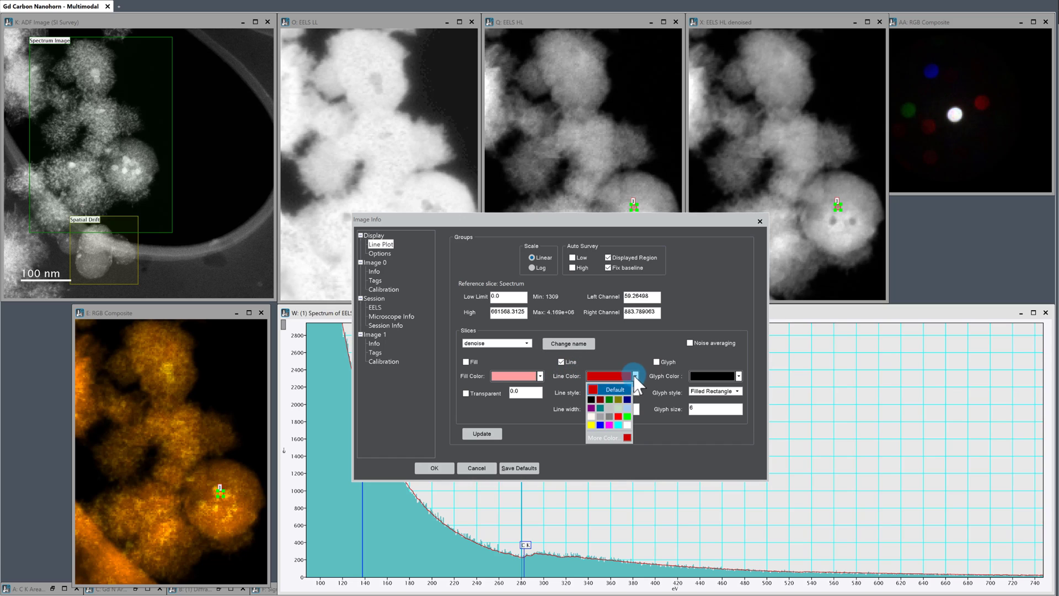
{"action": "left_click", "coordinate": [609, 400]}
{"action": "left_click", "coordinate": [472, 434]}
Draw the raw Spectrum slice as size-2 teal glyphs without fill, then apply and close.
{"action": "left_click", "coordinate": [527, 343]}
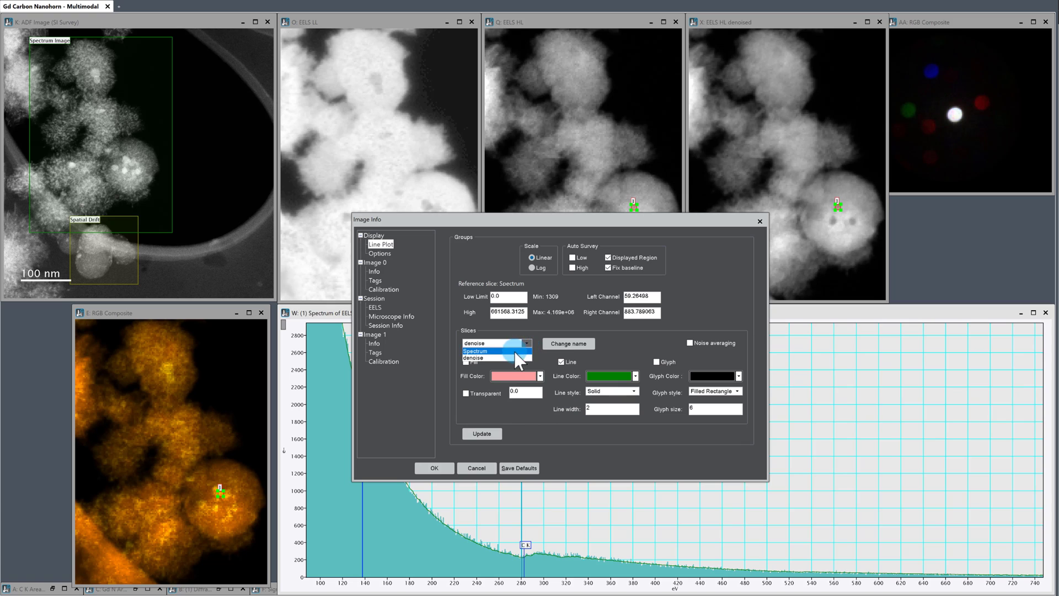
{"action": "left_click", "coordinate": [514, 352]}
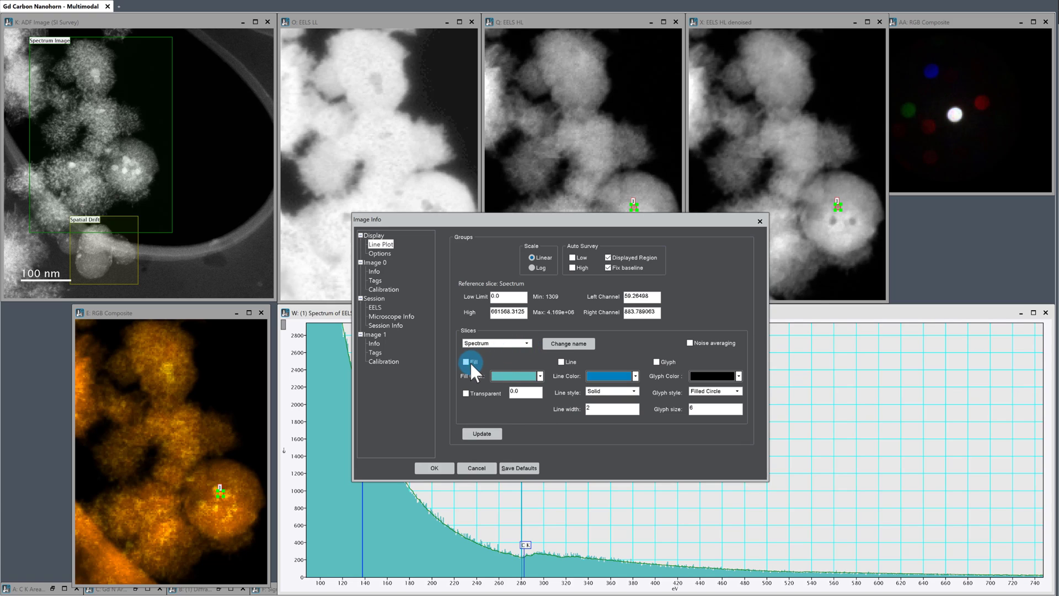
{"action": "left_click", "coordinate": [657, 362]}
{"action": "double_click", "coordinate": [710, 409]}
{"action": "type", "text": "2"}
{"action": "left_click", "coordinate": [737, 391]}
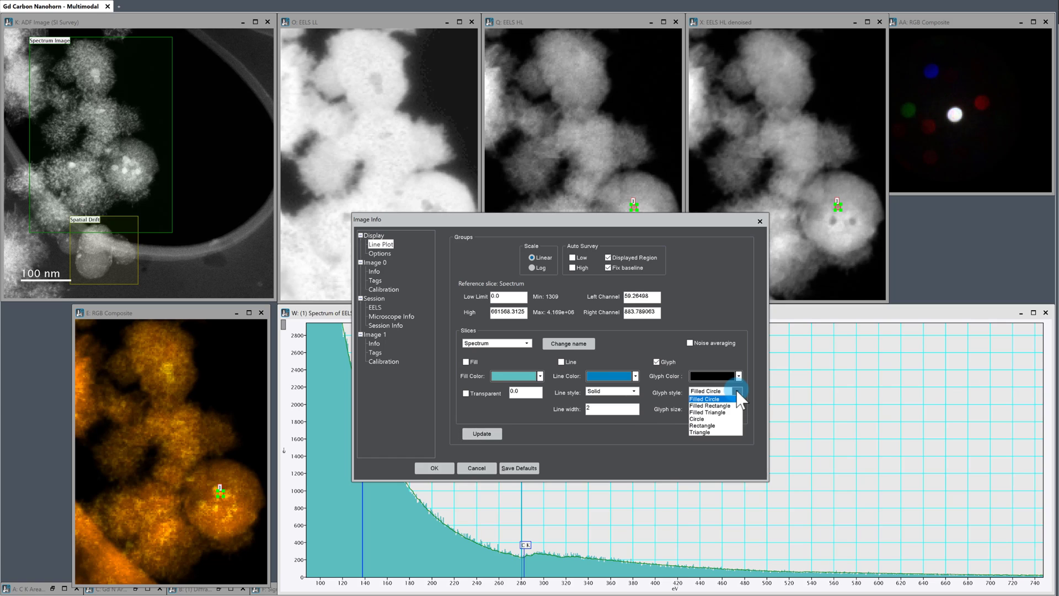
{"action": "left_click", "coordinate": [739, 377]}
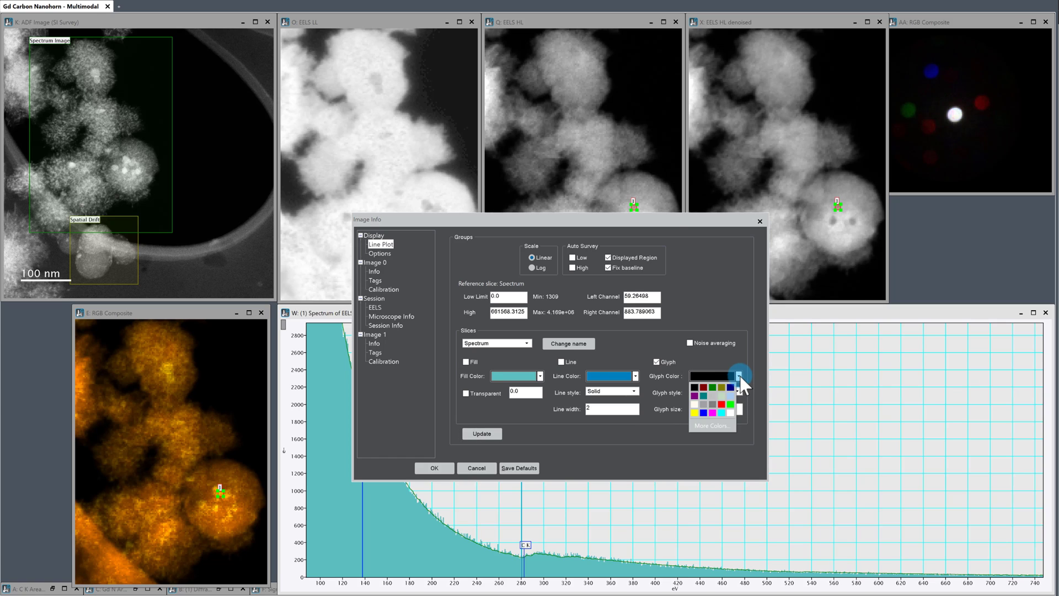
{"action": "left_click", "coordinate": [705, 397]}
{"action": "left_click", "coordinate": [476, 431]}
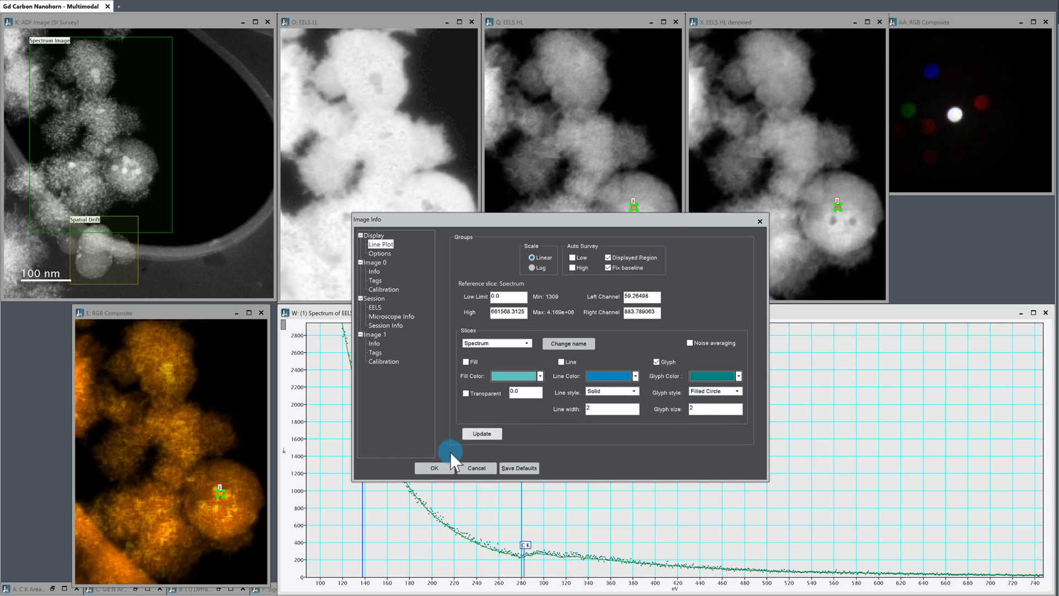
{"action": "left_click", "coordinate": [431, 469]}
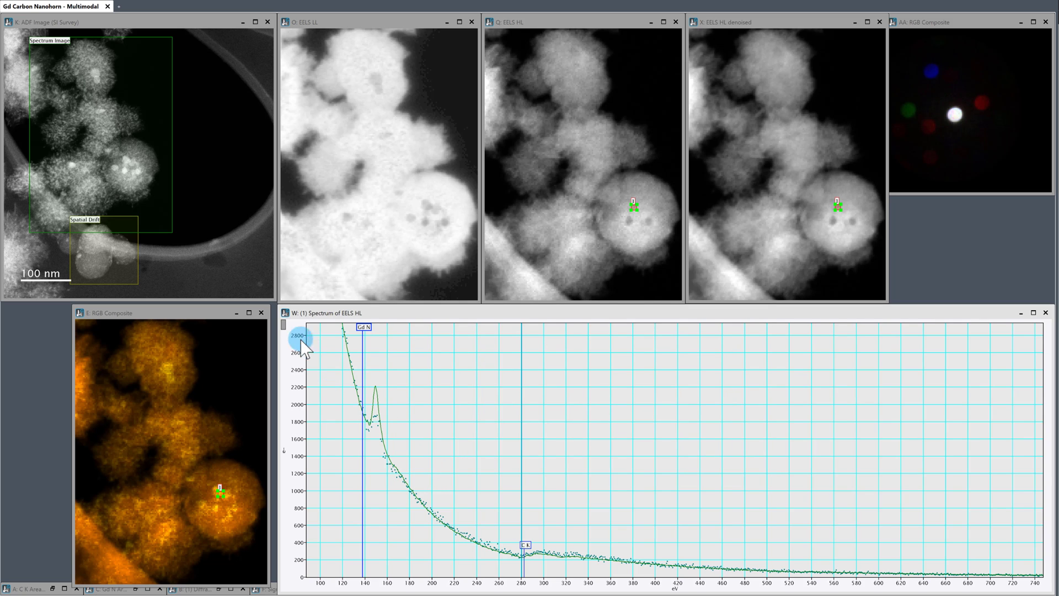
Split the plot into two panes and zoom the right pane onto the full C K edge.
{"action": "left_click", "coordinate": [287, 322]}
{"action": "left_click_drag", "start_coordinate": [287, 322], "coordinate": [472, 367]}
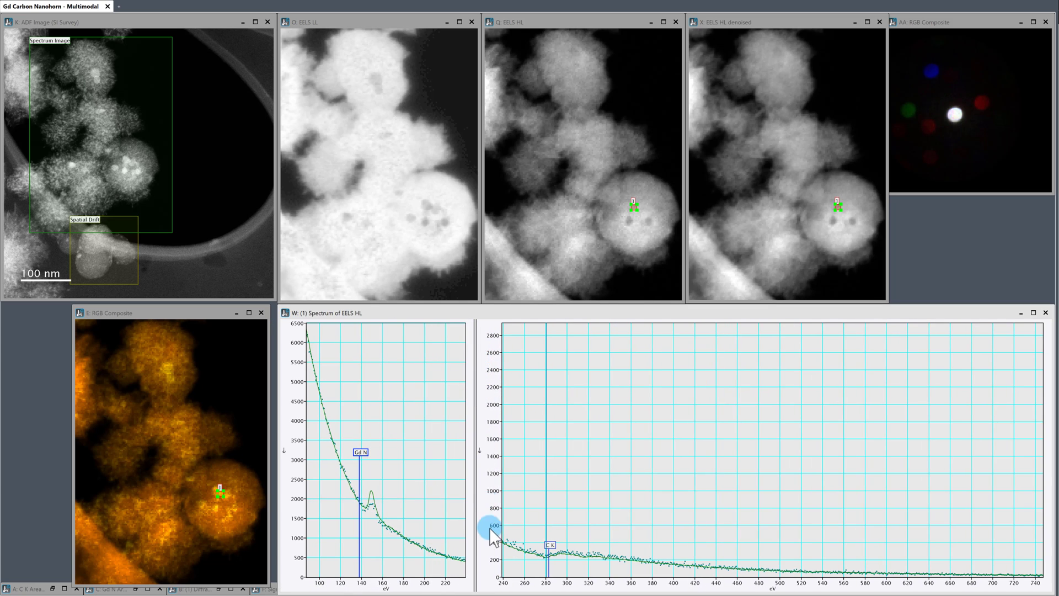
{"action": "left_click_drag", "start_coordinate": [483, 479], "coordinate": [463, 374]}
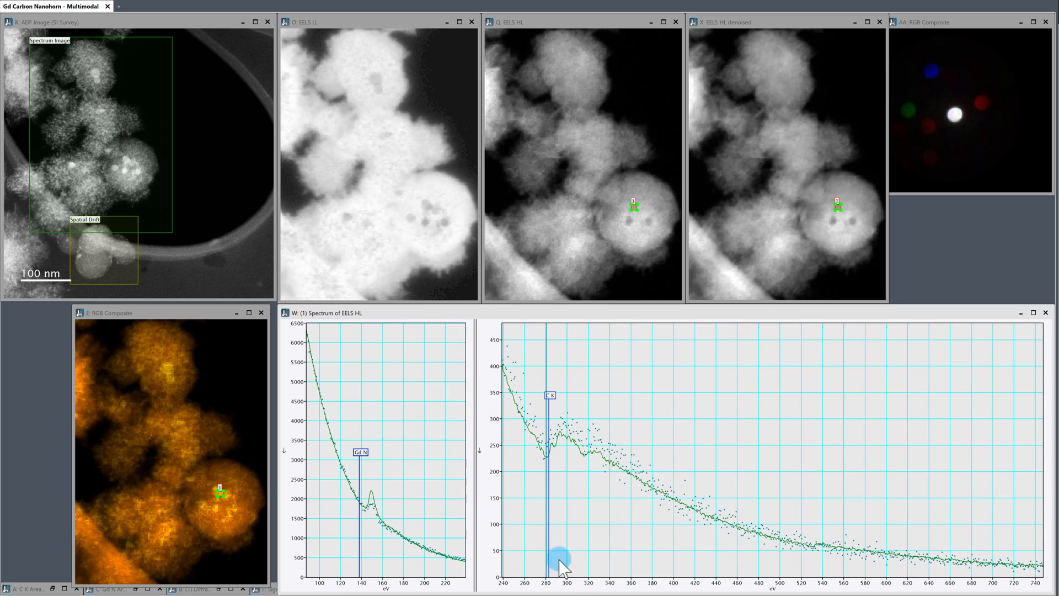
{"action": "mouse_move", "coordinate": [563, 571]}
{"action": "left_mouse_down"}
{"action": "mouse_move", "coordinate": [574, 585]}
{"action": "mouse_move", "coordinate": [639, 583]}
{"action": "left_mouse_up"}
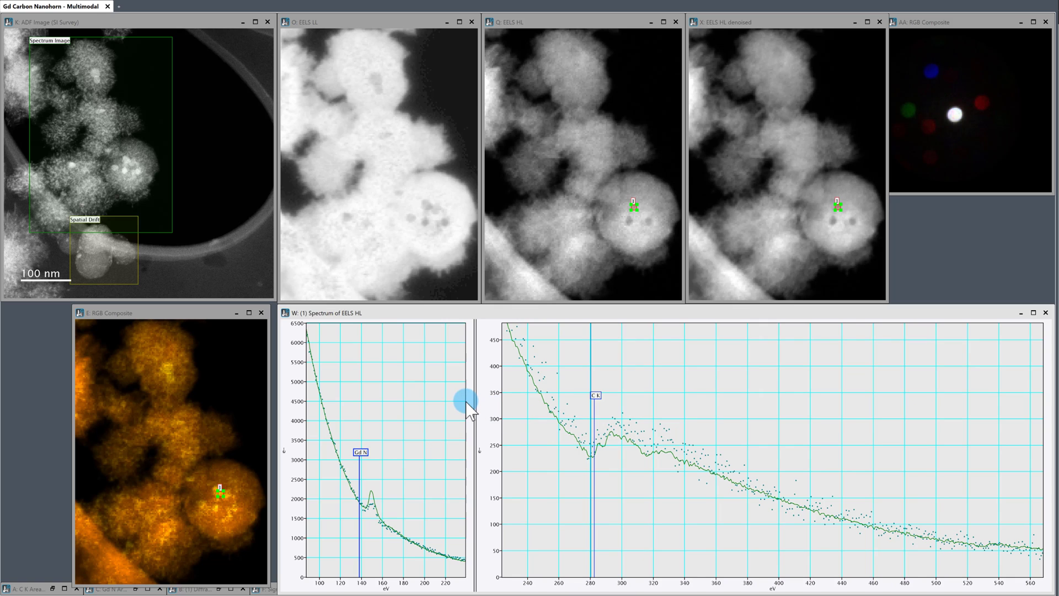
{"action": "left_click_drag", "start_coordinate": [485, 378], "coordinate": [492, 422]}
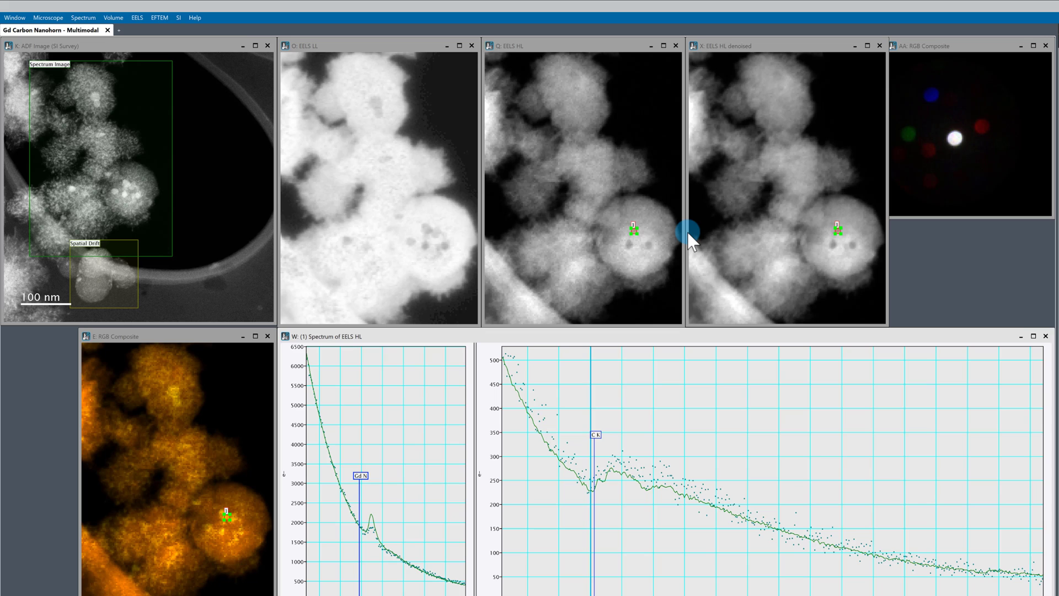
Bring up the Z: RGB Composite diffraction map from the Window menu and enlarge it slightly.
{"action": "left_click", "coordinate": [15, 17]}
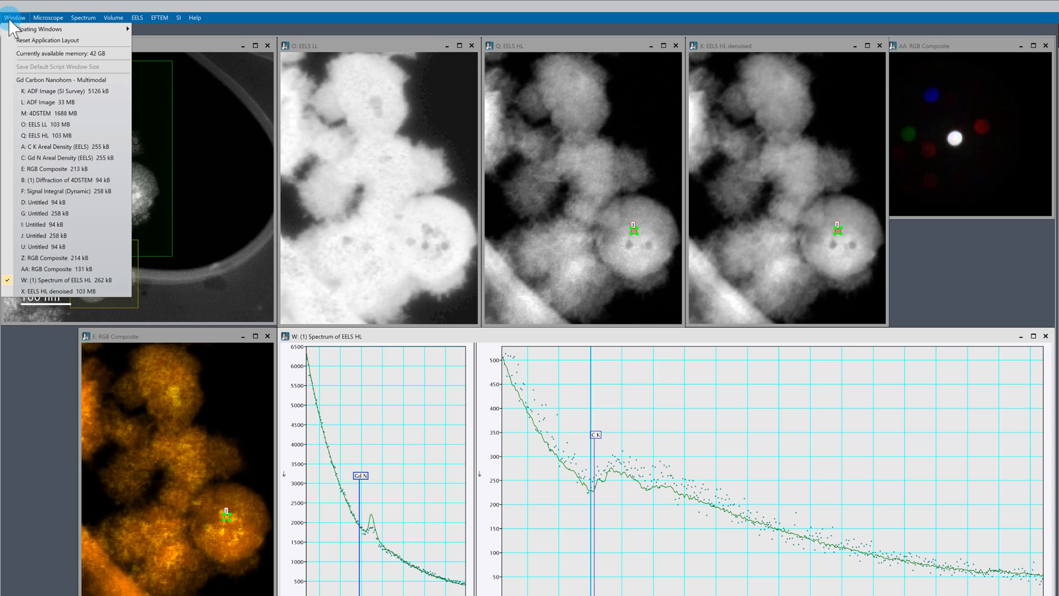
{"action": "left_click", "coordinate": [82, 258]}
{"action": "left_click", "coordinate": [803, 25]}
{"action": "left_click_drag", "start_coordinate": [818, 22], "coordinate": [824, 24]}
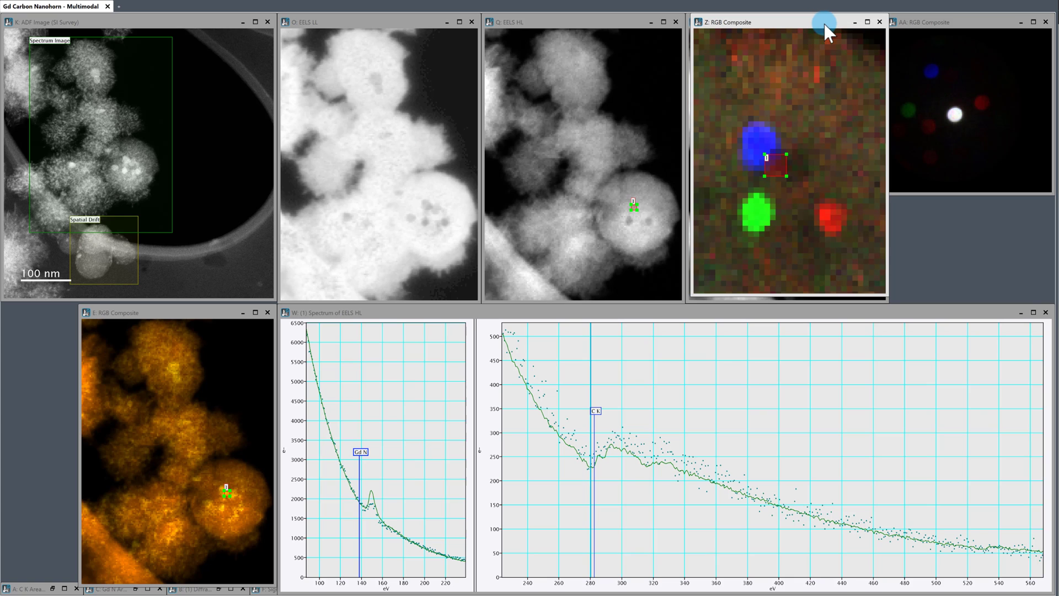
{"action": "left_click_drag", "start_coordinate": [885, 294], "coordinate": [890, 300]}
Zoom out and pan the composite image to see the whole particle.
{"action": "right_click", "coordinate": [828, 159]}
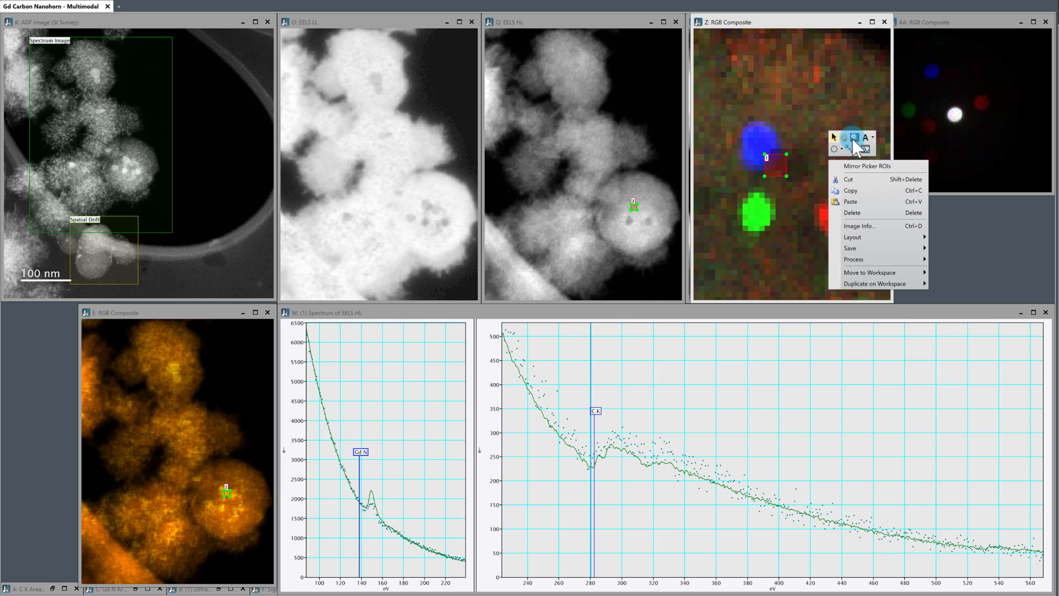
{"action": "left_click", "coordinate": [853, 139]}
{"action": "left_click", "coordinate": [795, 150], "text": "alt"}
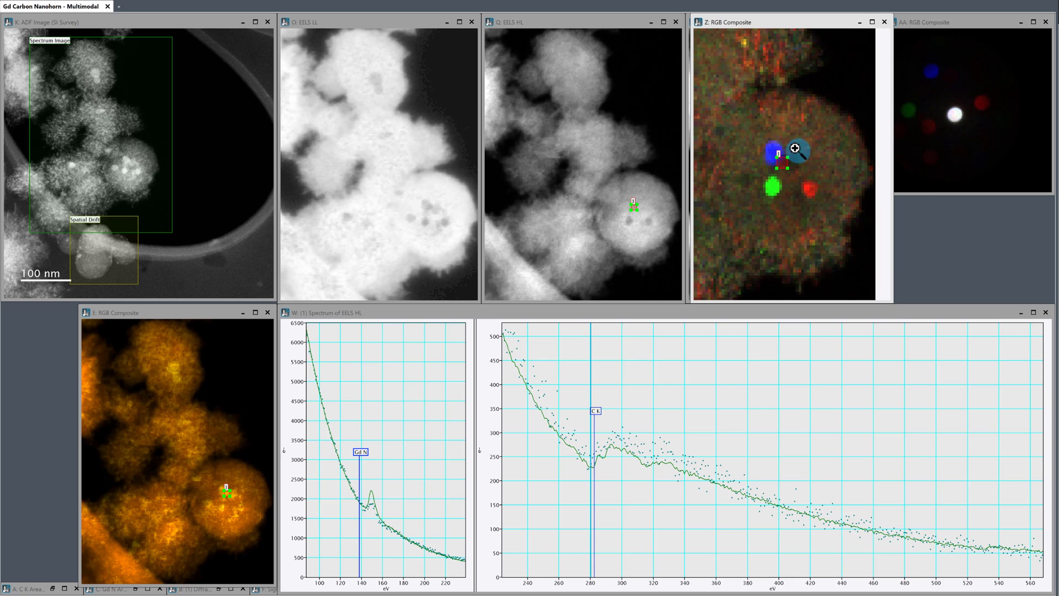
{"action": "right_click", "coordinate": [801, 155]}
{"action": "left_click", "coordinate": [817, 130]}
{"action": "left_click_drag", "start_coordinate": [817, 157], "coordinate": [844, 243]}
Move the picker from the green spot onto the upper particle in the composite.
{"action": "right_click", "coordinate": [841, 204]}
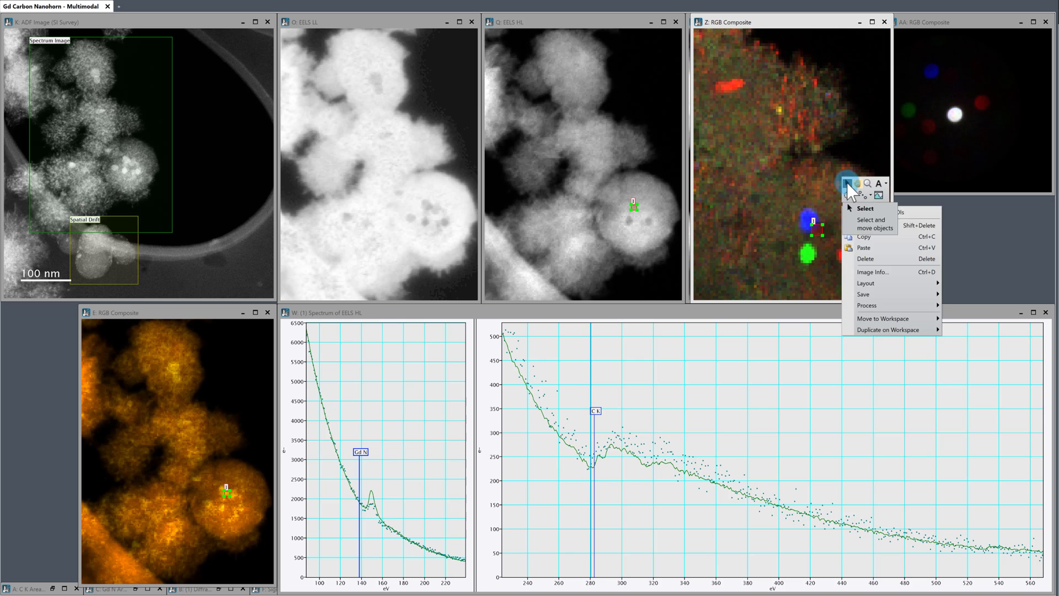
{"action": "left_click", "coordinate": [847, 183]}
{"action": "left_click_drag", "start_coordinate": [817, 231], "coordinate": [810, 224]}
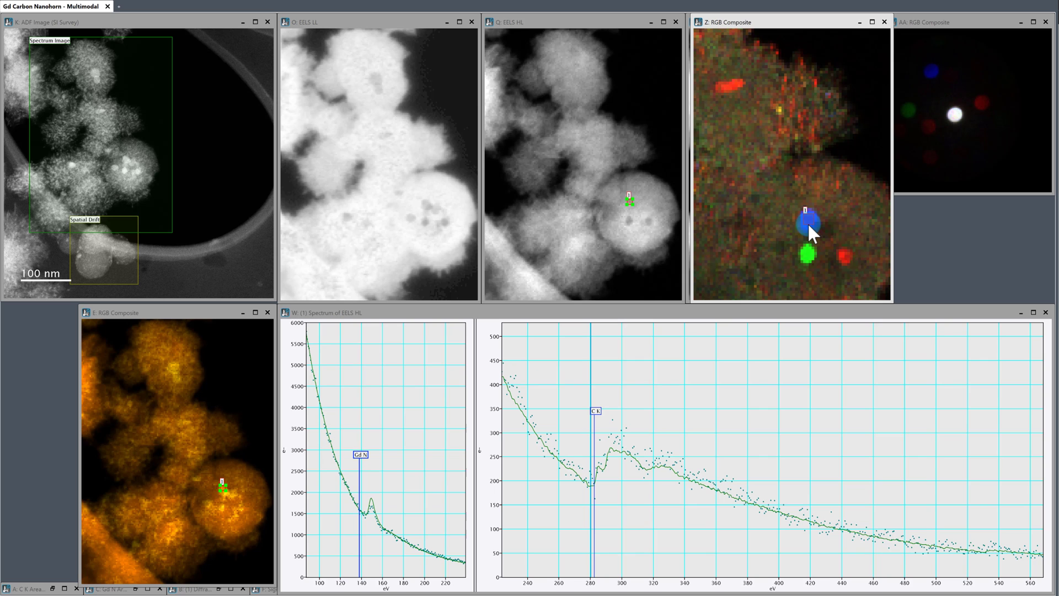
{"action": "mouse_move", "coordinate": [808, 223]}
{"action": "left_mouse_down"}
{"action": "mouse_move", "coordinate": [807, 257]}
{"action": "mouse_move", "coordinate": [847, 259]}
{"action": "mouse_move", "coordinate": [811, 222]}
{"action": "mouse_move", "coordinate": [848, 256]}
{"action": "mouse_move", "coordinate": [817, 249]}
{"action": "mouse_move", "coordinate": [807, 222]}
{"action": "left_mouse_up"}
{"action": "mouse_move", "coordinate": [808, 223]}
{"action": "left_mouse_down"}
{"action": "mouse_move", "coordinate": [806, 101]}
{"action": "mouse_move", "coordinate": [795, 95]}
{"action": "mouse_move", "coordinate": [813, 105]}
{"action": "mouse_move", "coordinate": [788, 112]}
{"action": "mouse_move", "coordinate": [810, 86]}
{"action": "left_mouse_up"}
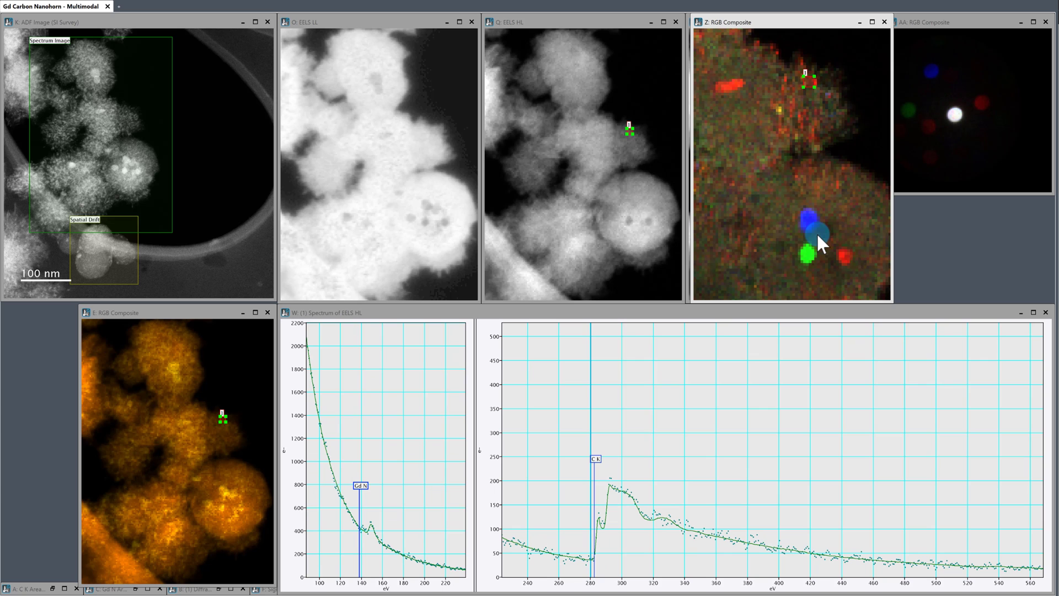